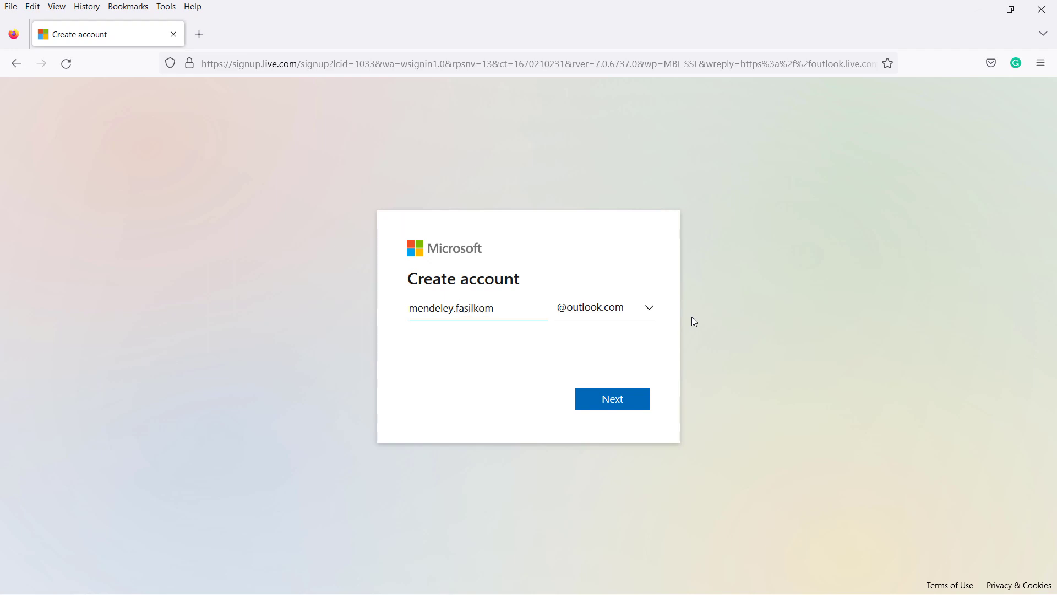
- Submit the chosen account address and set the new account's password
{"action": "left_click", "coordinate": [612, 399]}
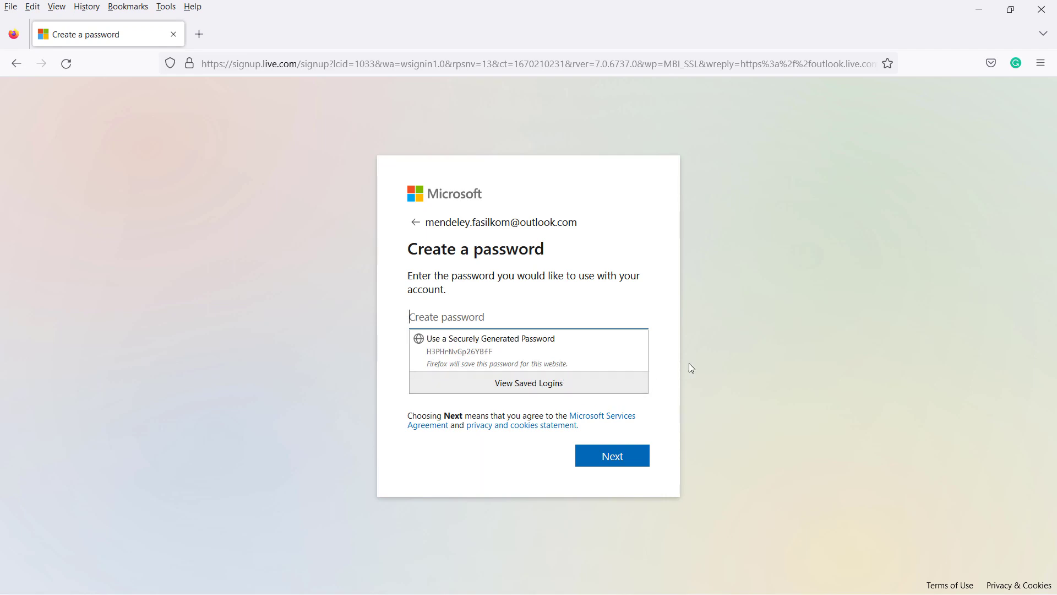
{"action": "type", "text": "m"}
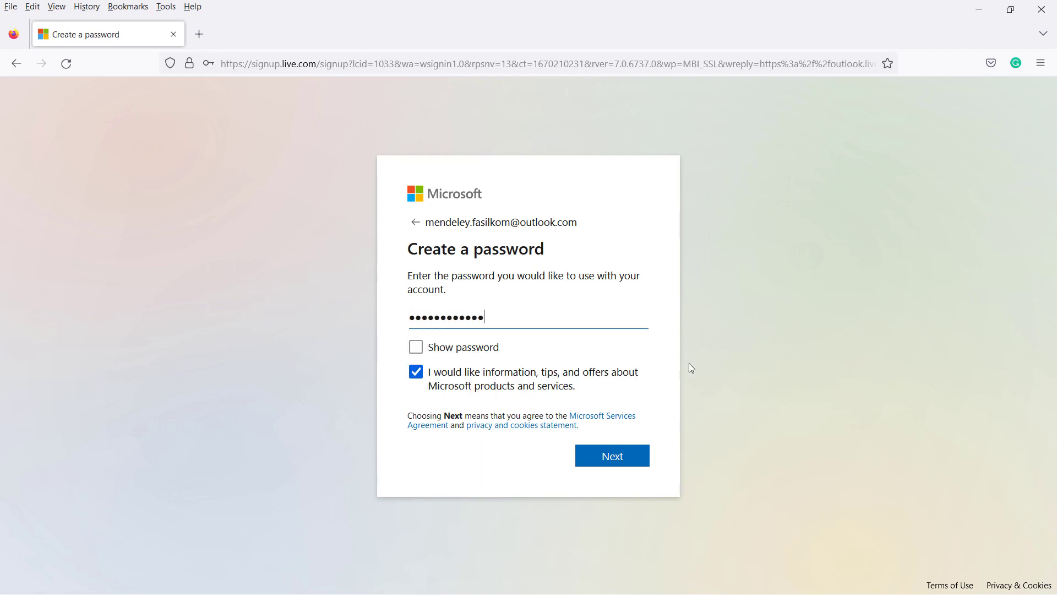
{"action": "left_click", "coordinate": [594, 453]}
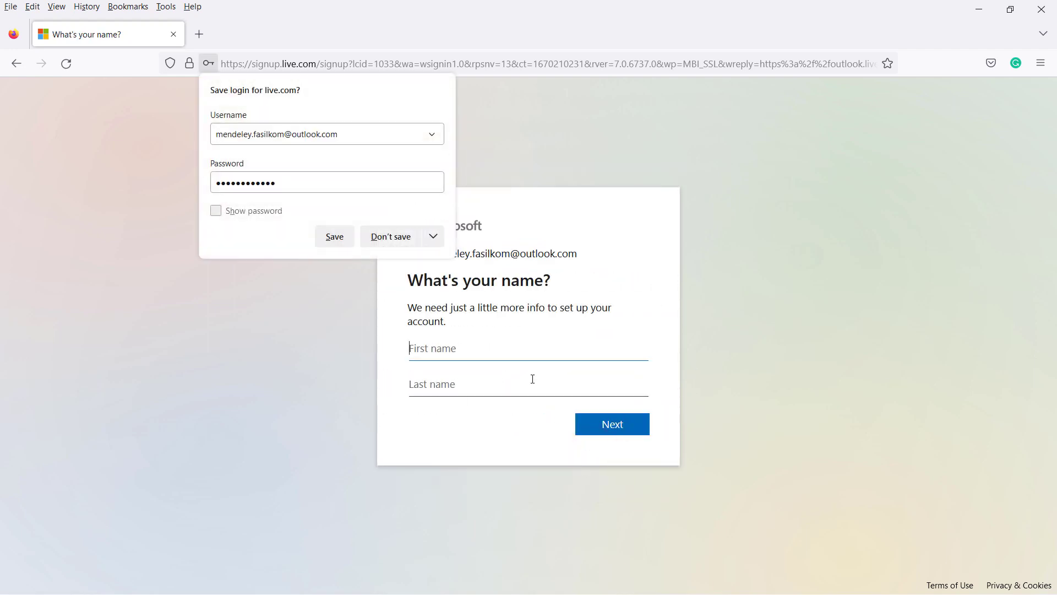
- Fill in the account's first and last name and decline saving the login in Firefox
{"action": "type", "text": "Mn"}
{"action": "left_click", "coordinate": [533, 379]}
{"action": "type", "text": "Fasilkom Unipem"}
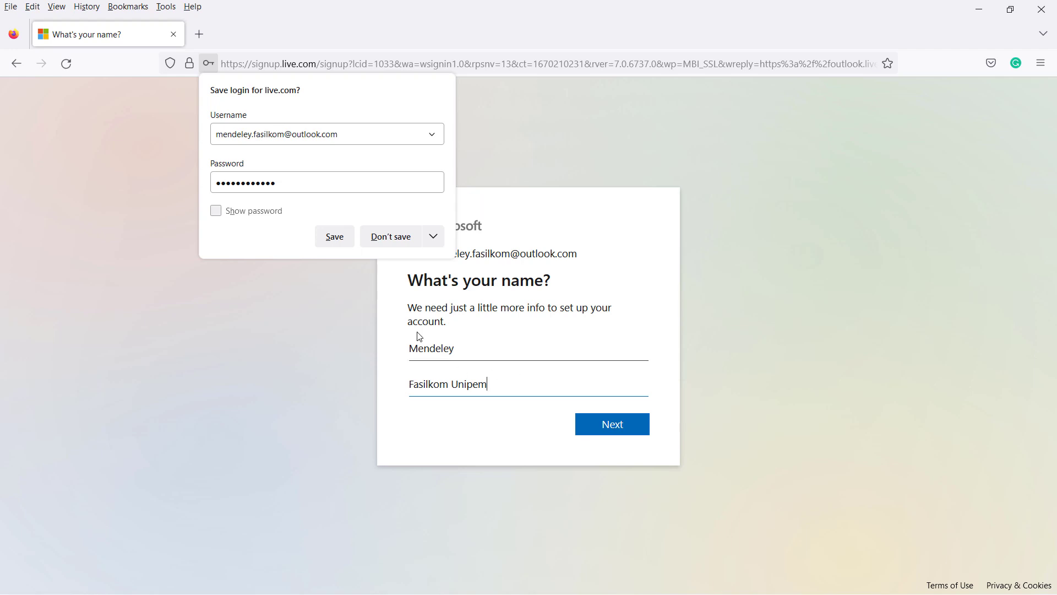
{"action": "left_click", "coordinate": [391, 236]}
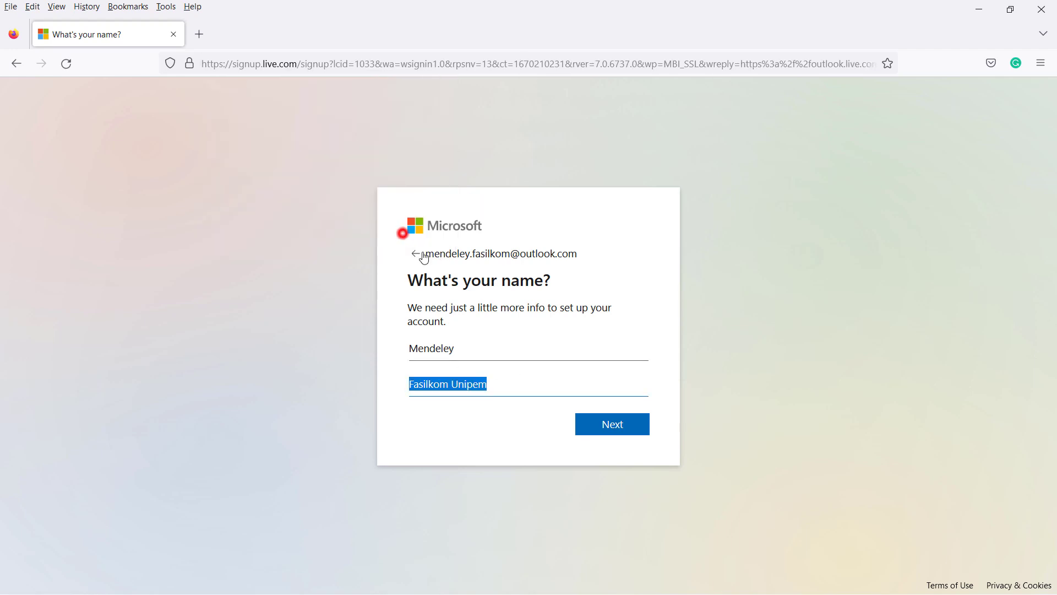
- Submit the name, then country Indonesia and birthdate 1 January 1981
{"action": "left_click", "coordinate": [531, 394]}
{"action": "left_click", "coordinate": [597, 425]}
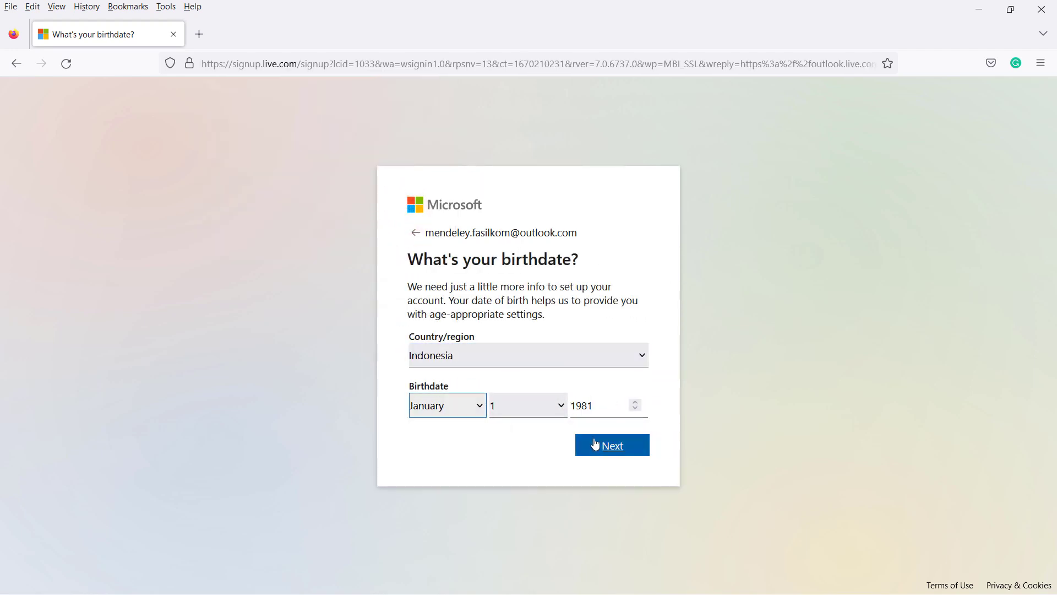
{"action": "left_click", "coordinate": [599, 443]}
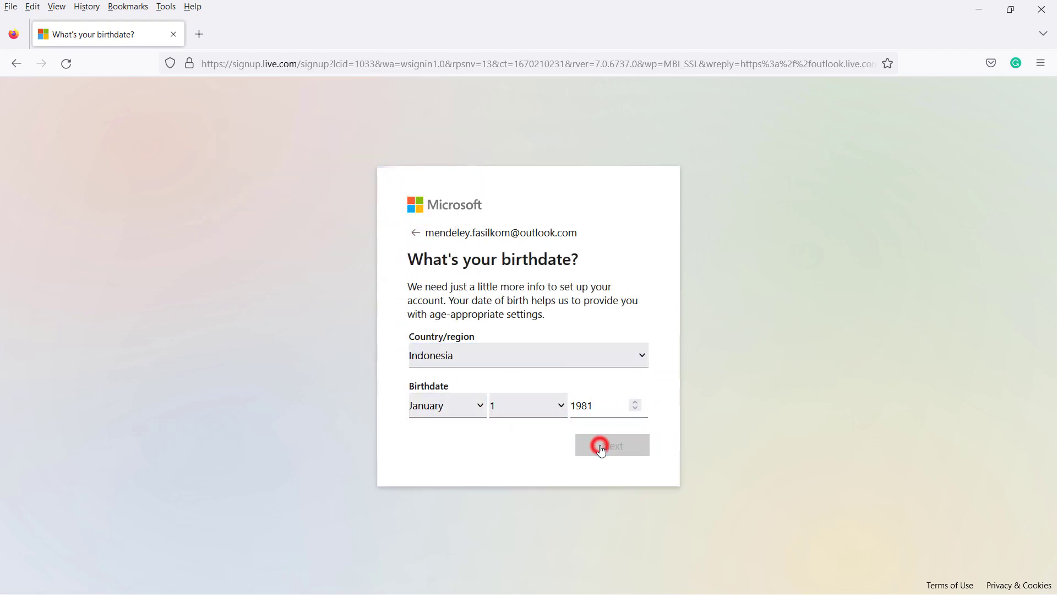
{"action": "left_click", "coordinate": [597, 404]}
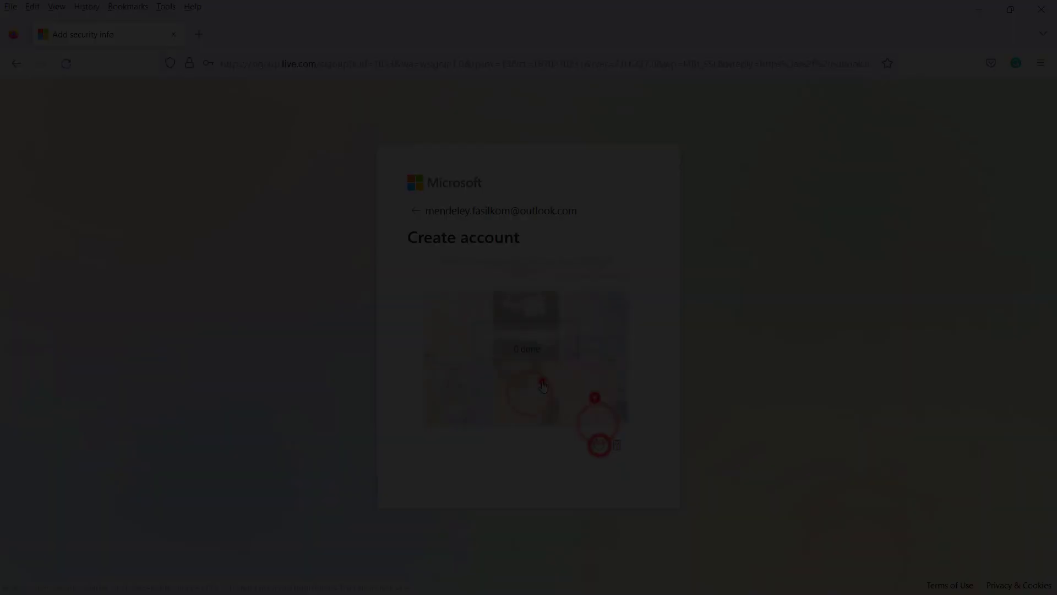
- Pass the picture verification puzzle by picking matching tiles, then decline staying signed in
{"action": "left_click", "coordinate": [599, 444]}
{"action": "left_click", "coordinate": [576, 406]}
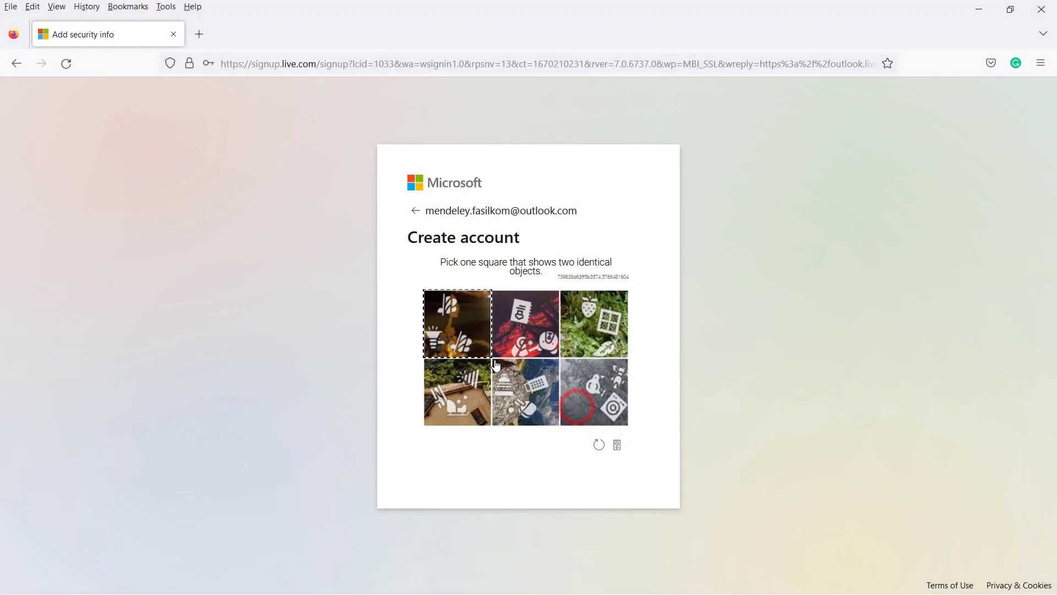
{"action": "left_click", "coordinate": [453, 321]}
{"action": "left_click", "coordinate": [576, 319]}
{"action": "left_click", "coordinate": [607, 401]}
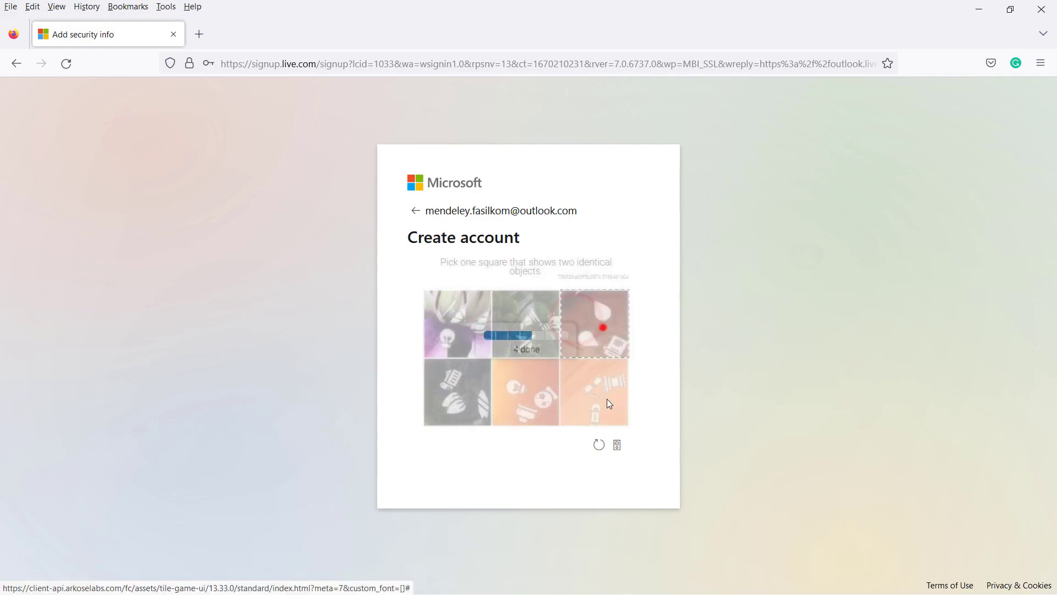
{"action": "left_click", "coordinate": [522, 383]}
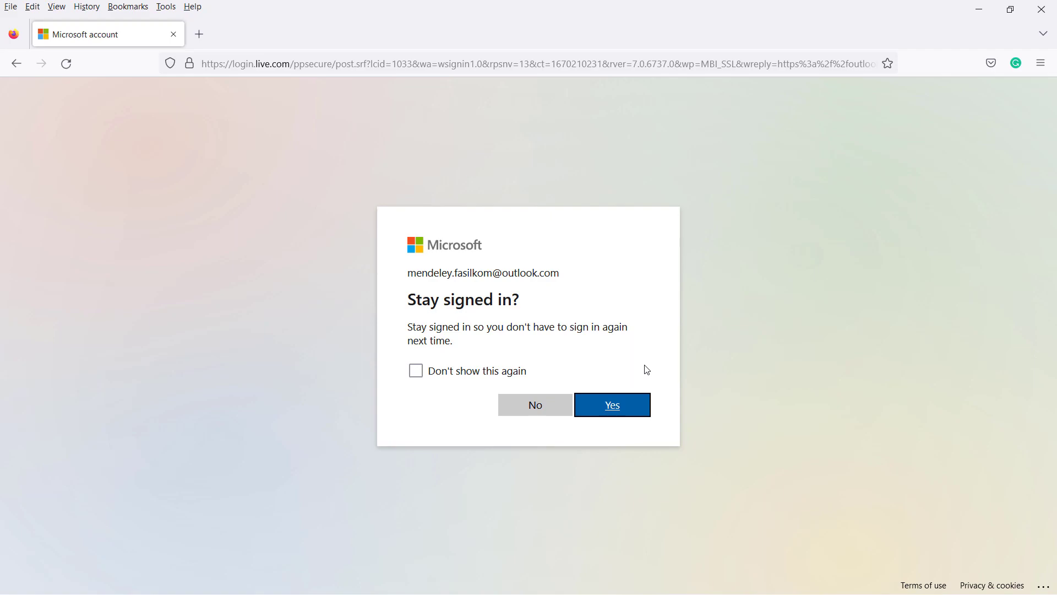
{"action": "left_click", "coordinate": [533, 412]}
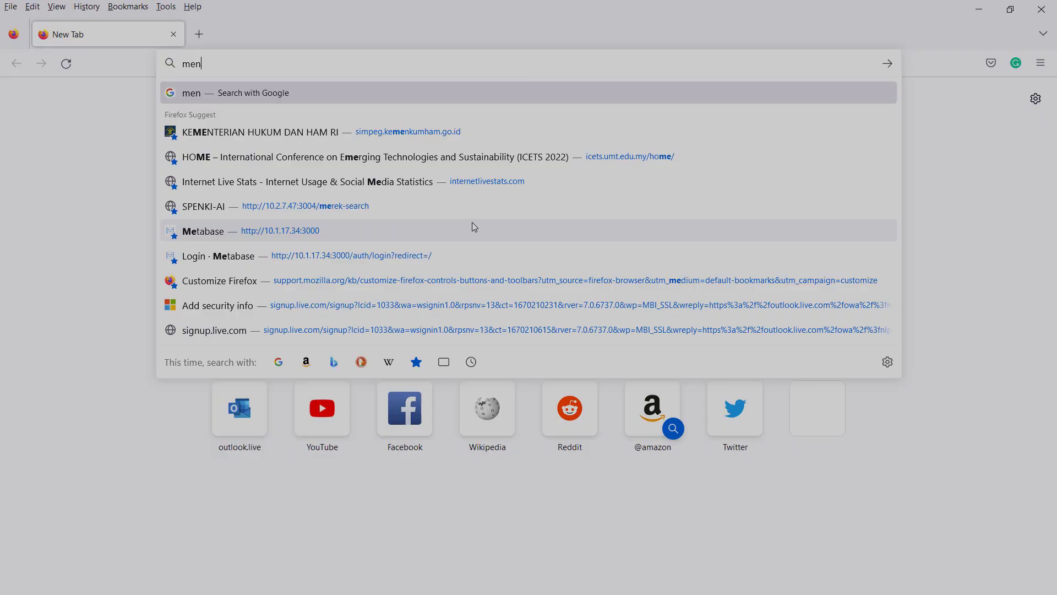
- Open the Mendeley website, accept all cookies, and enter the new Outlook e-mail for a free account
{"action": "type", "text": "ele"}
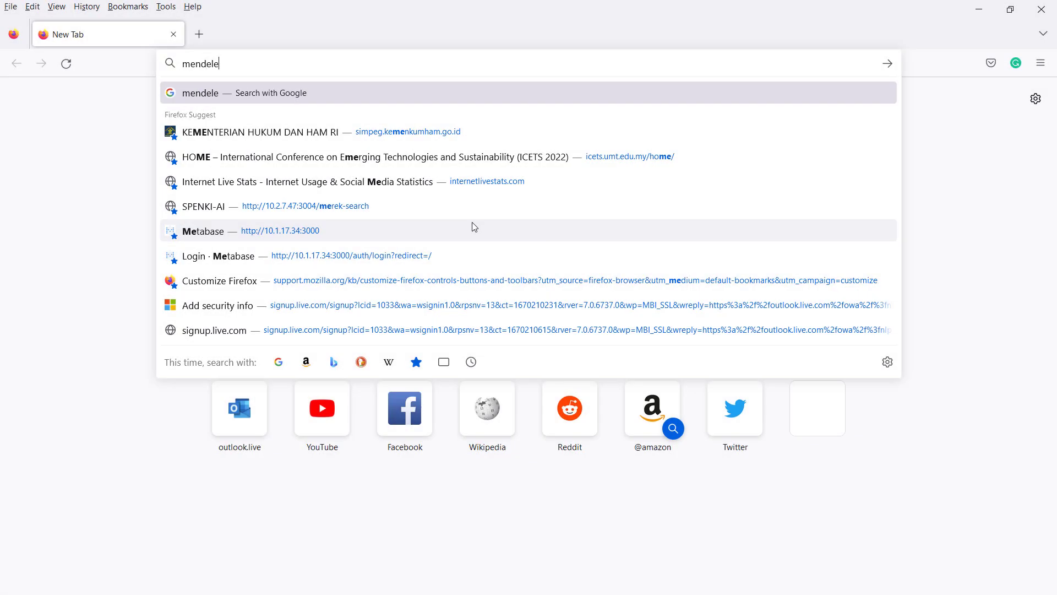
{"action": "type", "text": "y"}
{"action": "key", "text": "Return"}
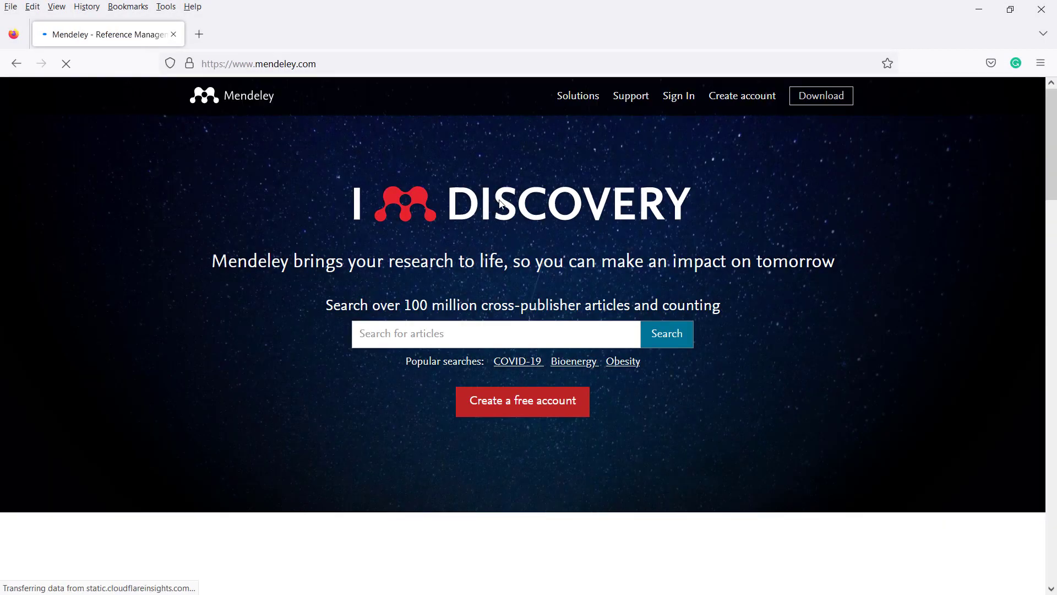
{"action": "left_click", "coordinate": [802, 134]}
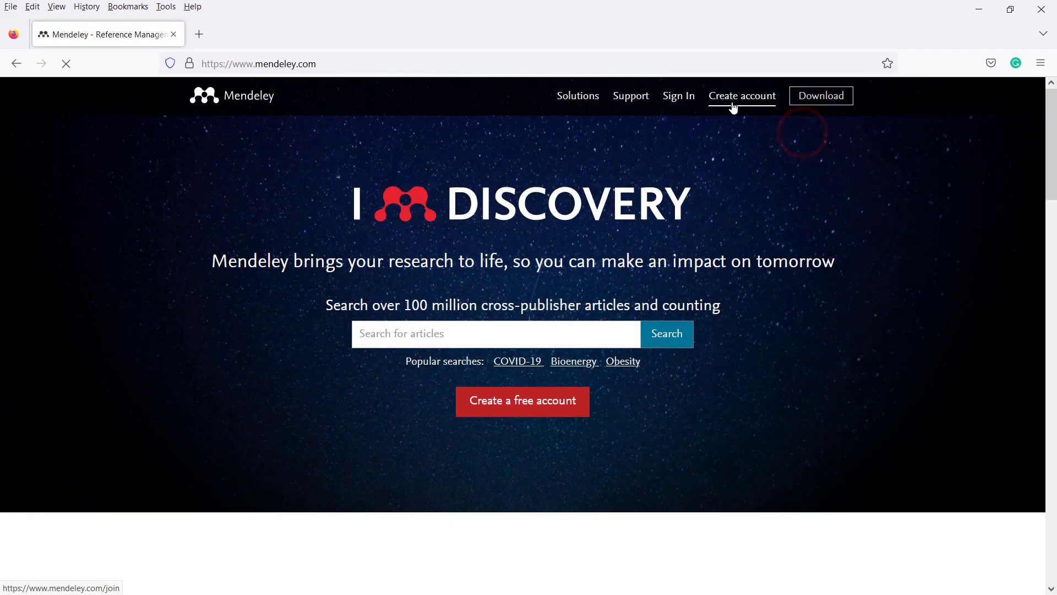
{"action": "left_click", "coordinate": [733, 101]}
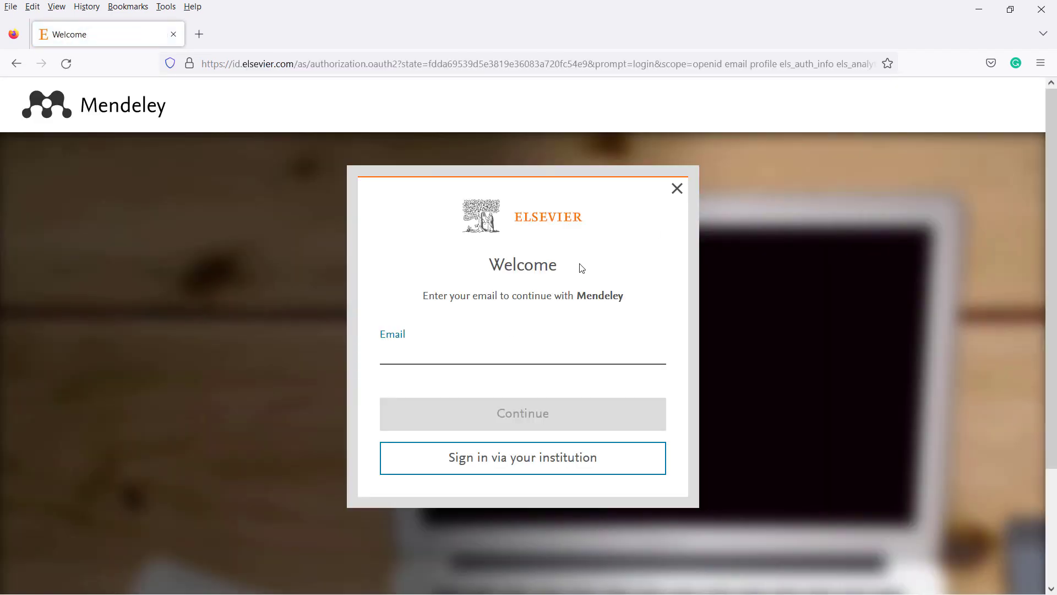
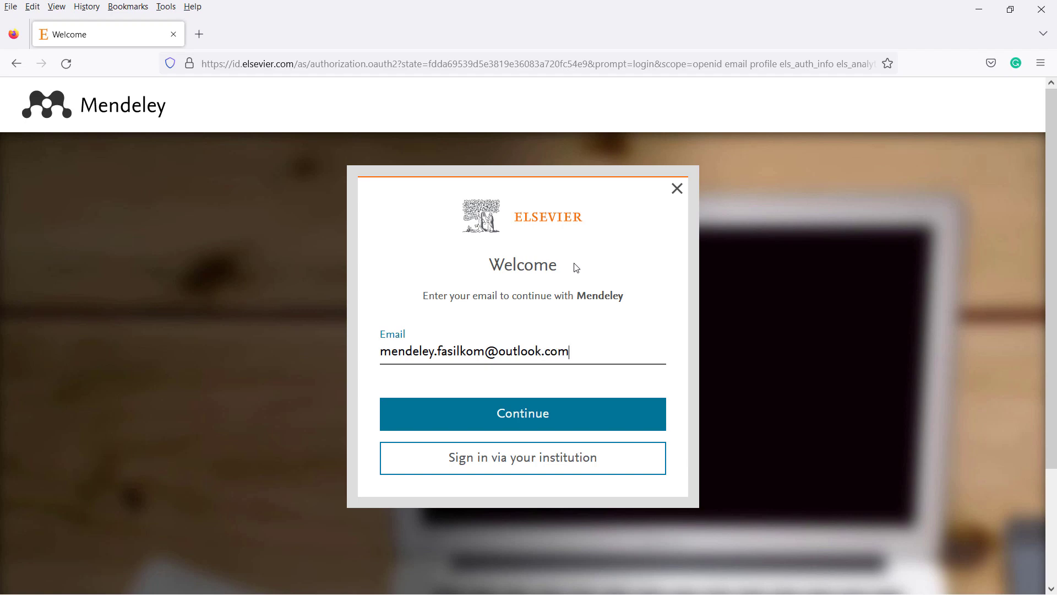
- Continue with the e-mail and fill in given name, family name and a strong password
{"action": "left_click", "coordinate": [505, 419]}
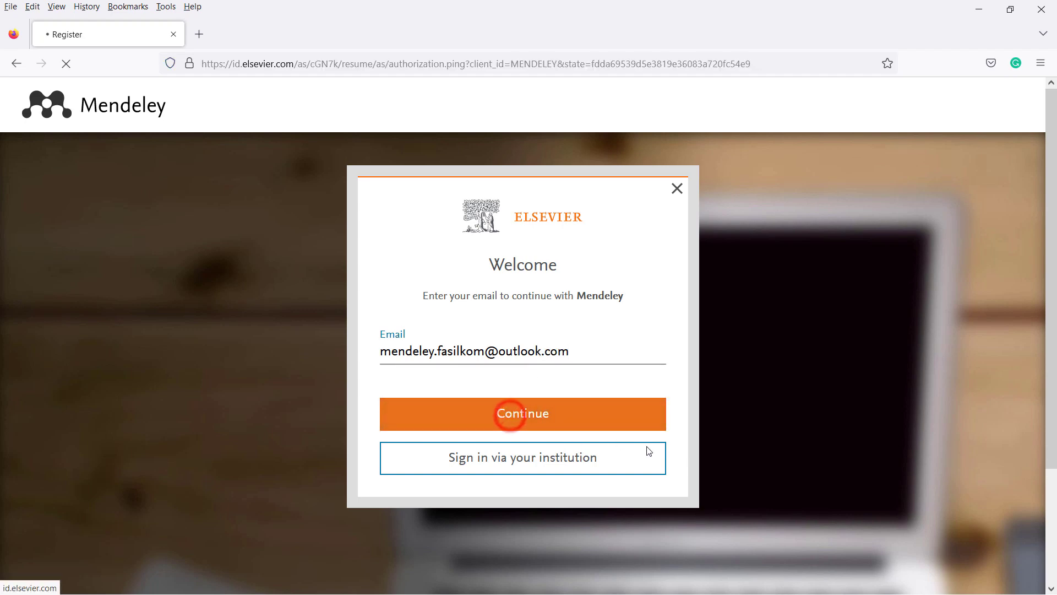
{"action": "scroll", "coordinate": [634, 413], "scroll_direction": "down", "scroll_amount": 2}
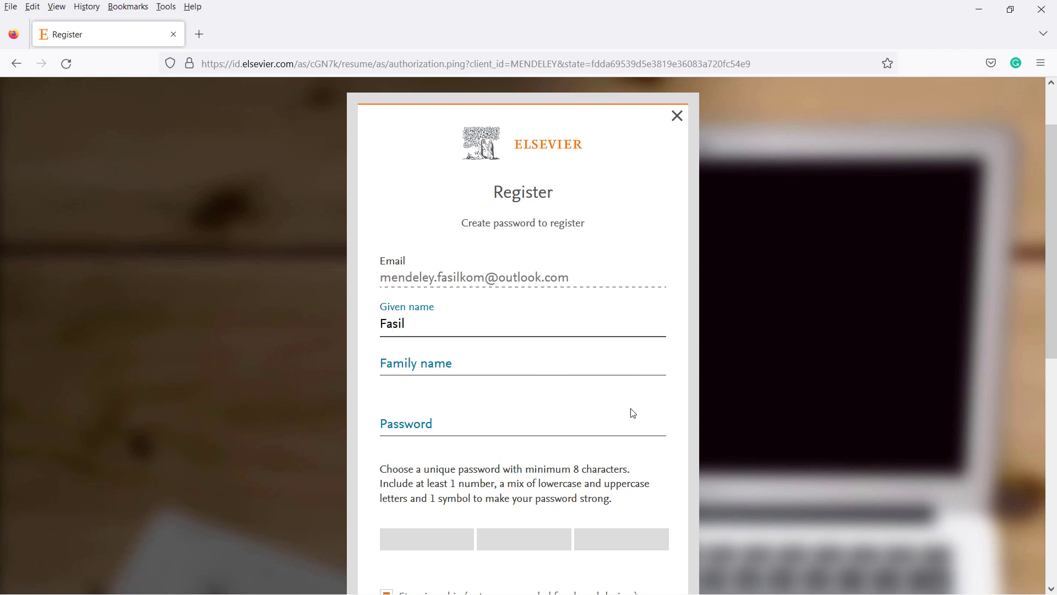
{"action": "key", "text": "Tab"}
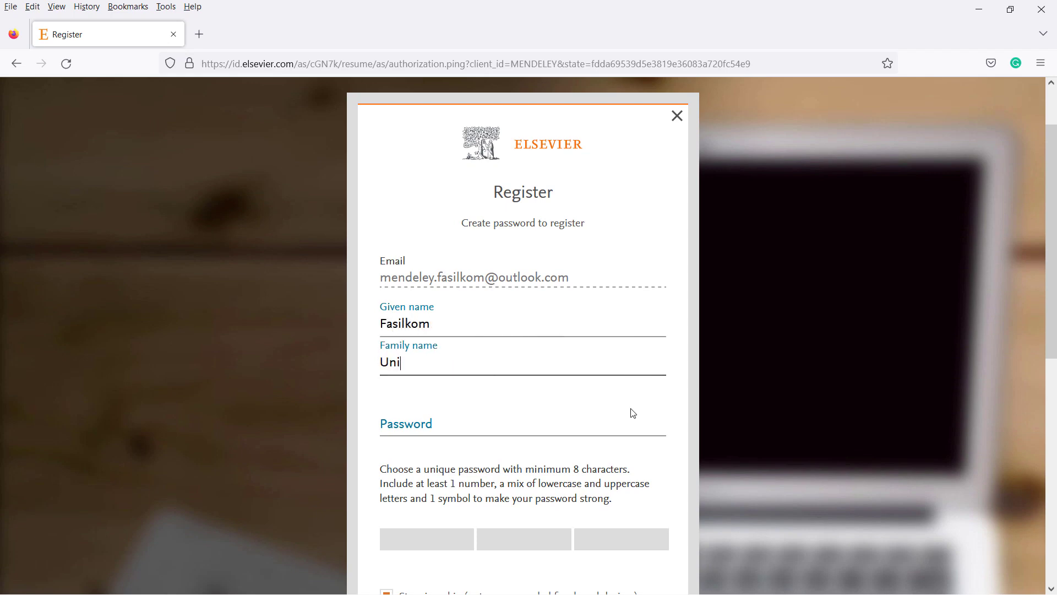
{"action": "type", "text": "Unipem"}
{"action": "key", "text": "Tab"}
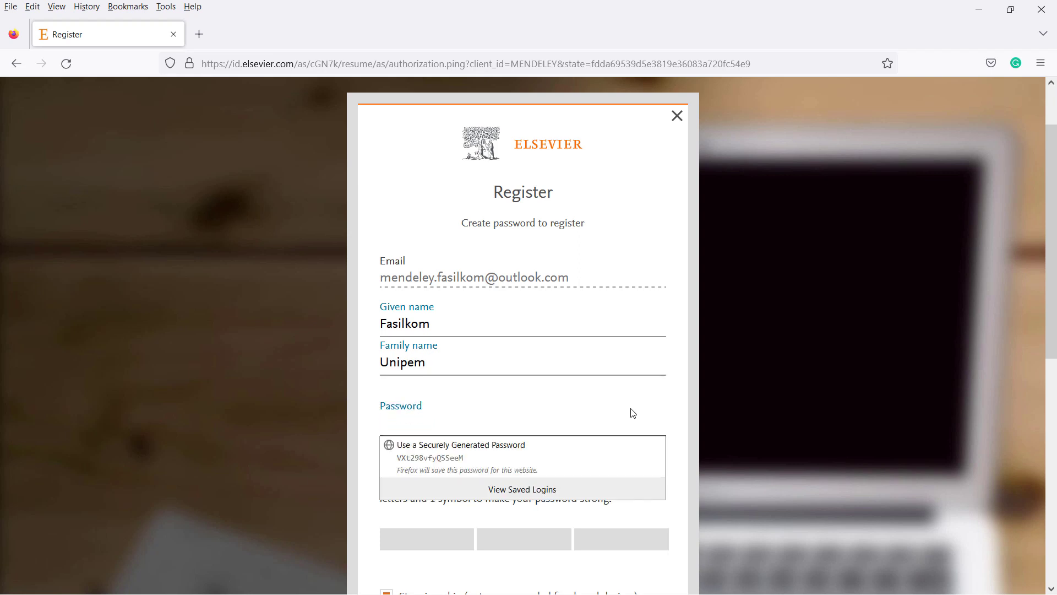
{"action": "type", "text": "•••••••"}
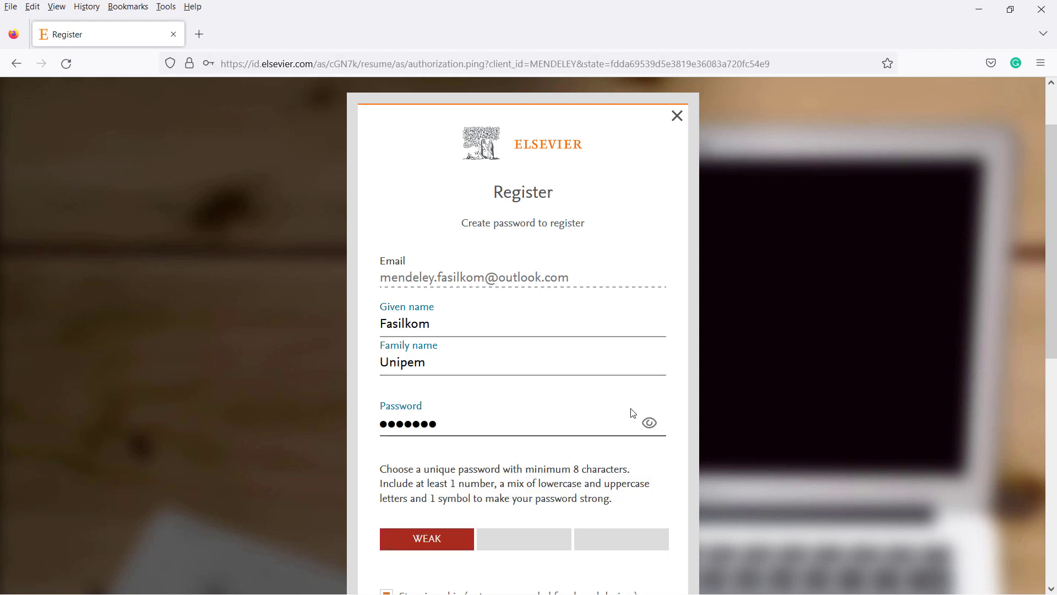
{"action": "type", "text": "•••"}
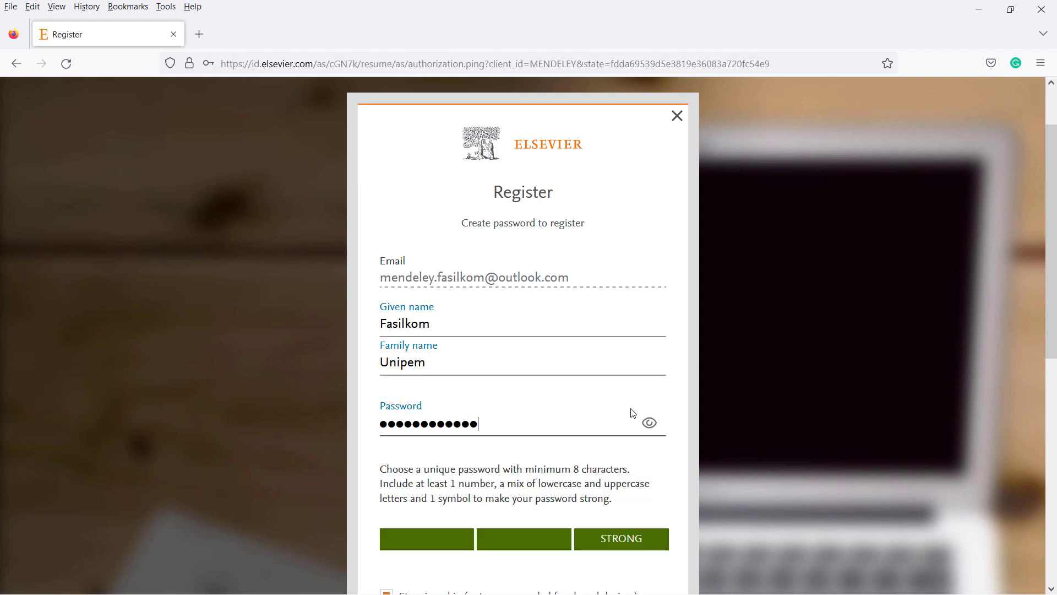
- Submit the Elsevier registration, decline saving the login, and continue into Mendeley
{"action": "scroll", "coordinate": [470, 415], "scroll_direction": "down", "scroll_amount": 5}
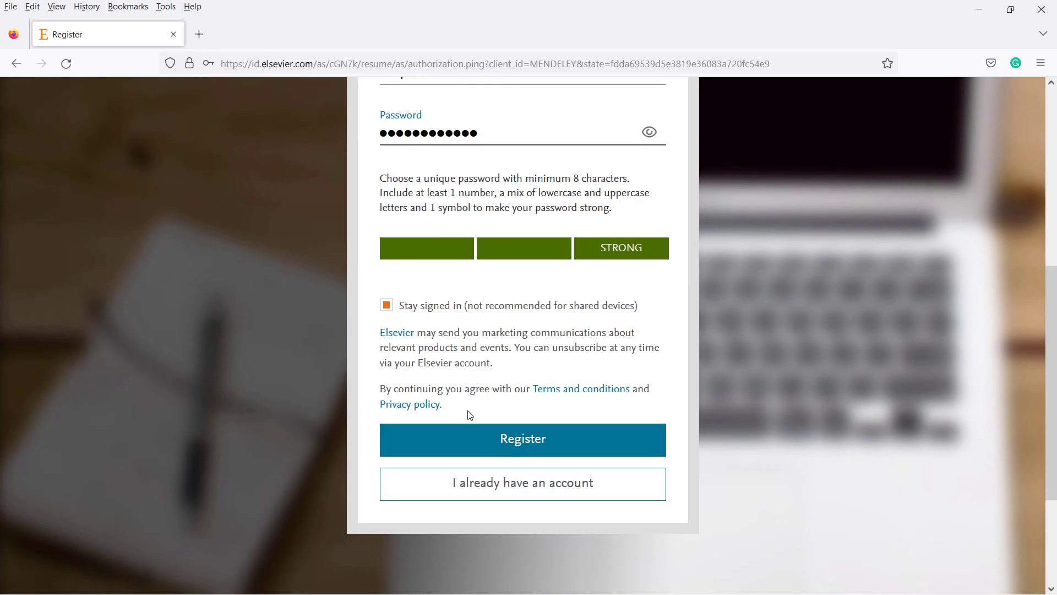
{"action": "left_click", "coordinate": [497, 440]}
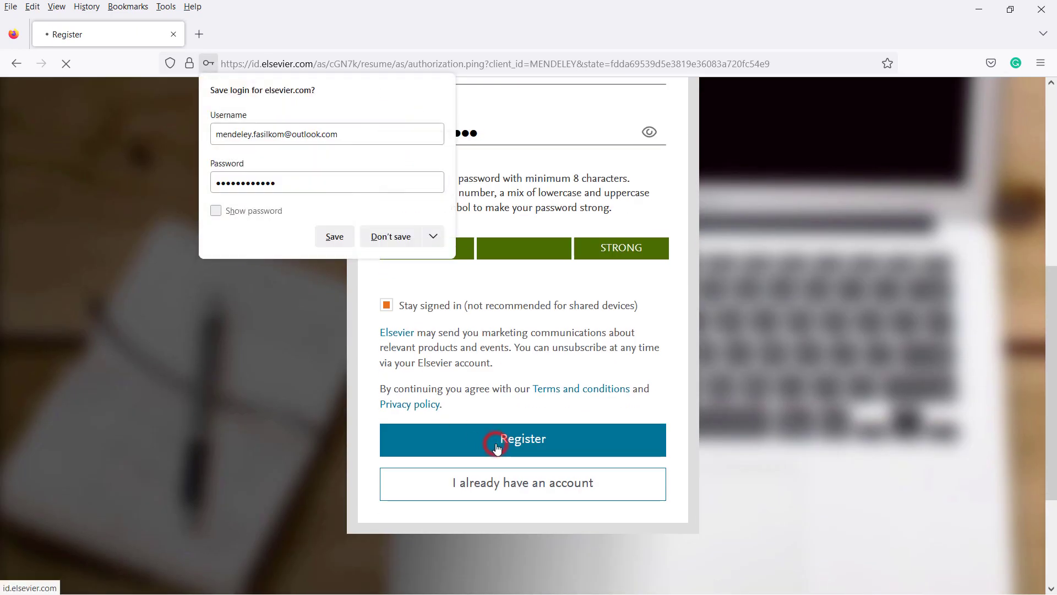
{"action": "left_click", "coordinate": [411, 239]}
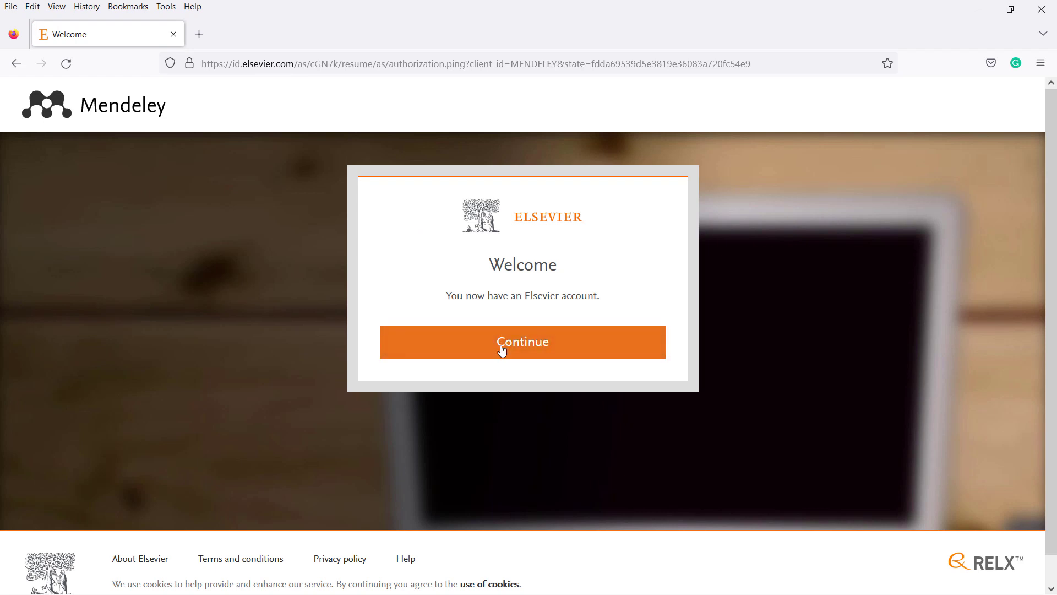
{"action": "left_click", "coordinate": [502, 349]}
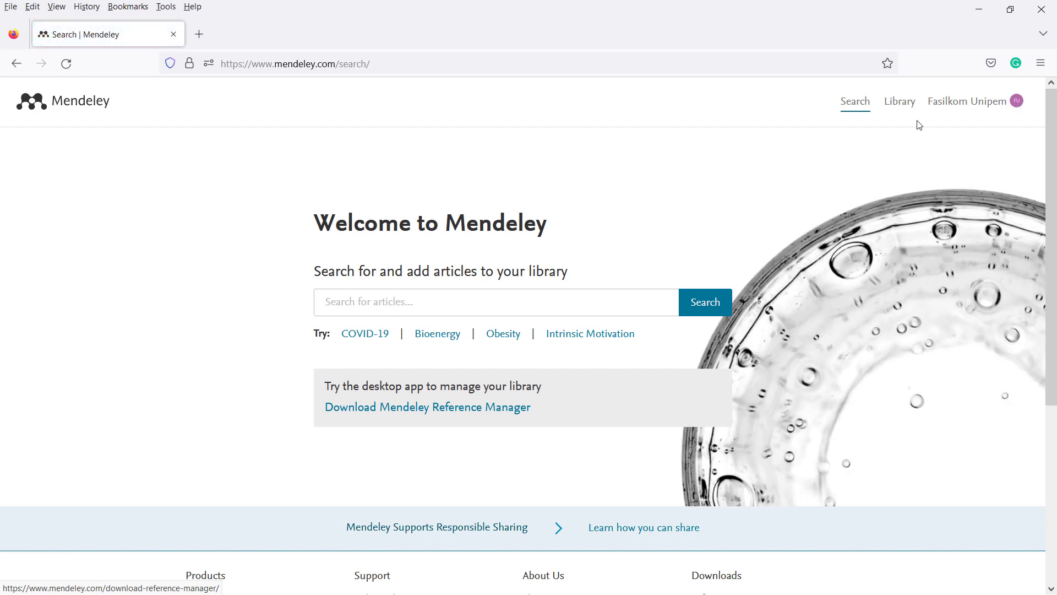
{"action": "left_click", "coordinate": [1003, 103]}
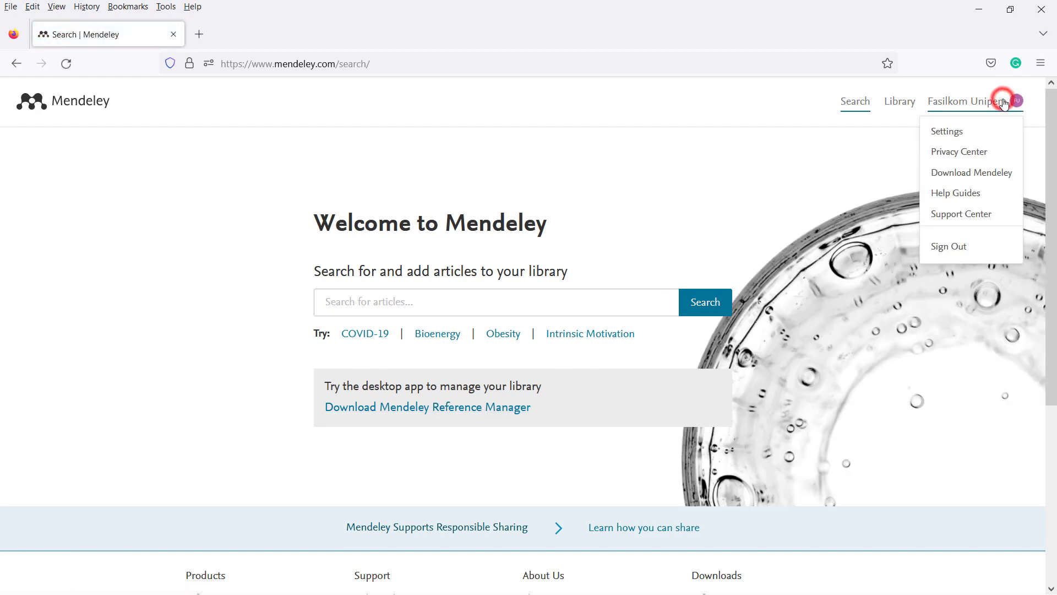
{"action": "left_click", "coordinate": [953, 135]}
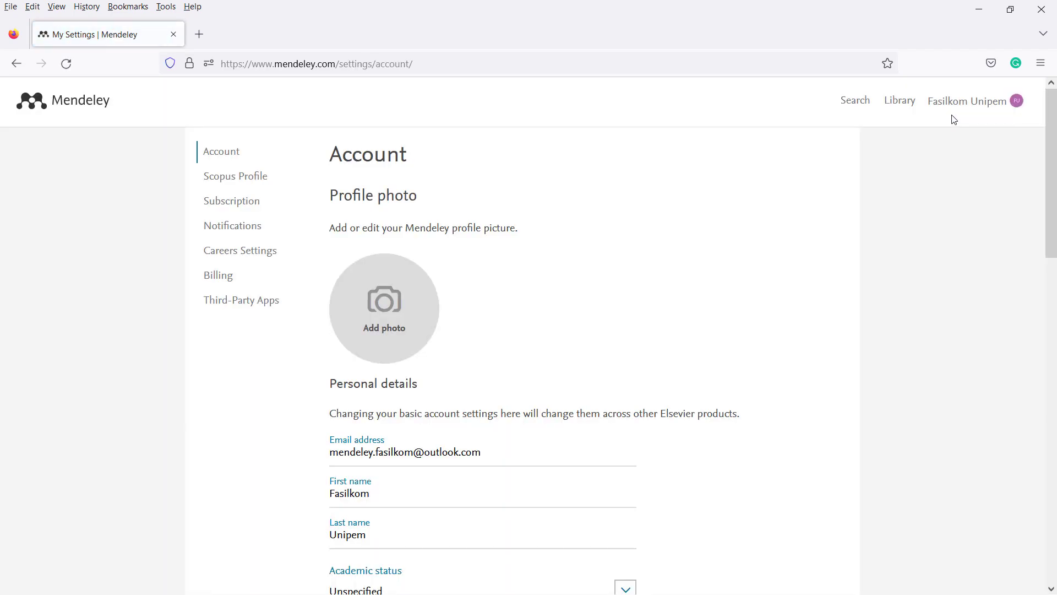
{"action": "scroll", "coordinate": [607, 370], "scroll_direction": "down", "scroll_amount": 3}
{"action": "scroll", "coordinate": [353, 228], "scroll_direction": "down", "scroll_amount": 2}
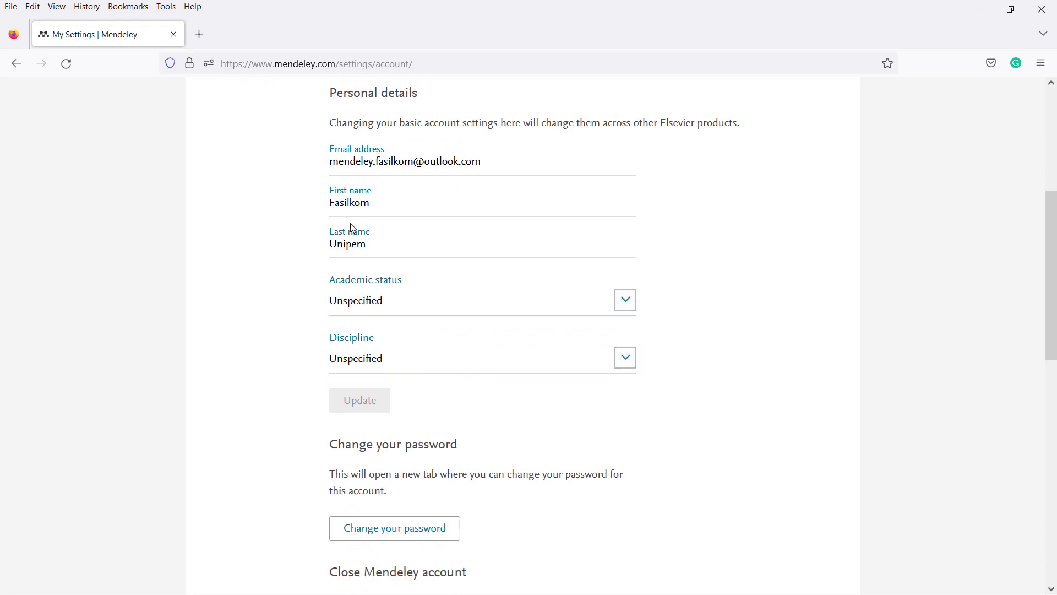
{"action": "scroll", "coordinate": [418, 237], "scroll_direction": "up", "scroll_amount": 2}
{"action": "scroll", "coordinate": [462, 302], "scroll_direction": "down", "scroll_amount": 3}
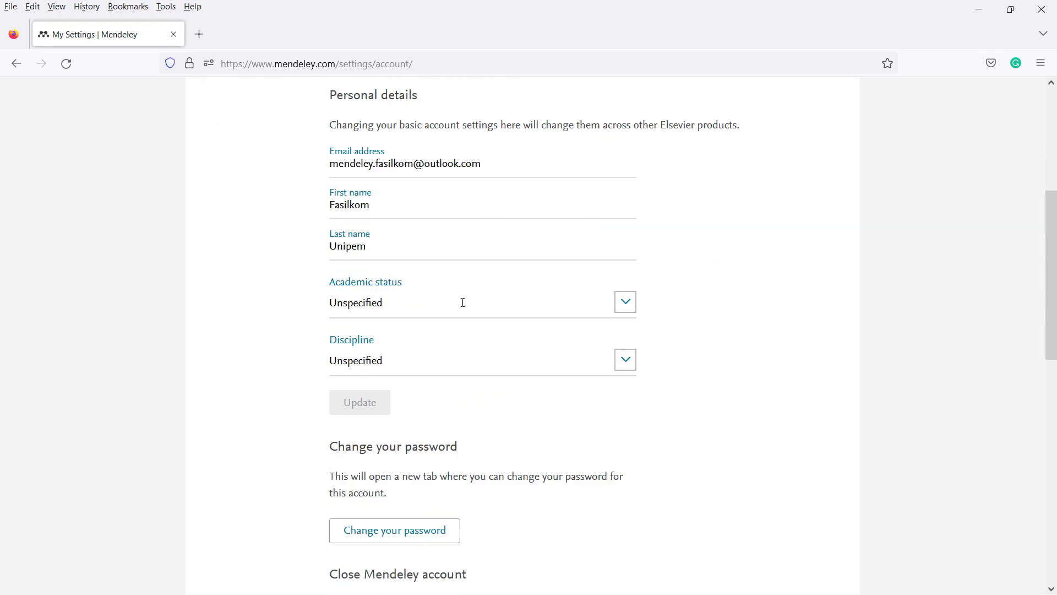
- Set academic status Student > Master and discipline Business, Management and Accounting, then save
{"action": "left_click", "coordinate": [469, 231]}
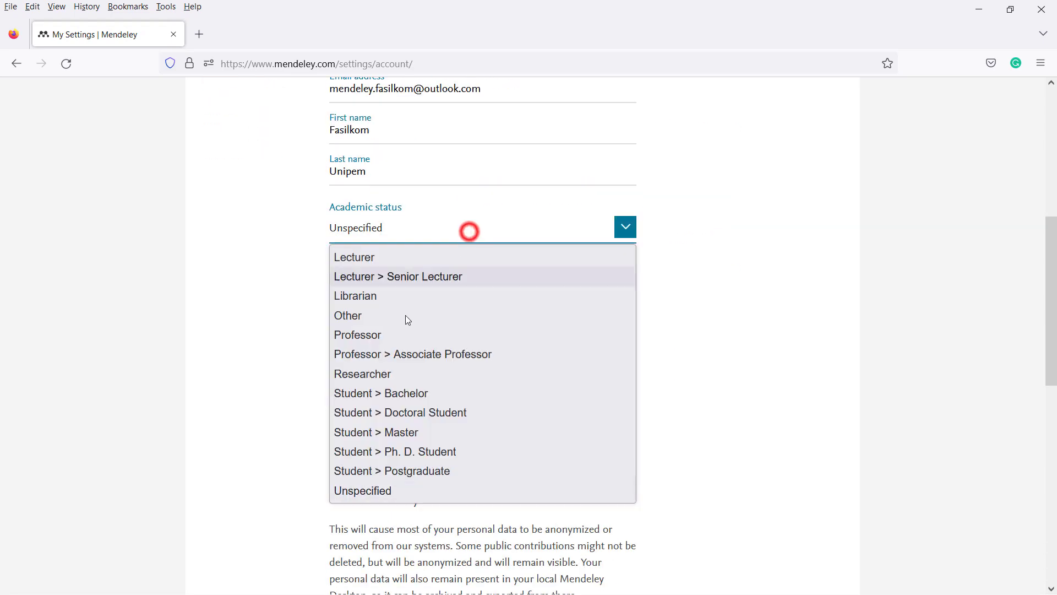
{"action": "left_click", "coordinate": [399, 434]}
{"action": "left_click", "coordinate": [472, 292]}
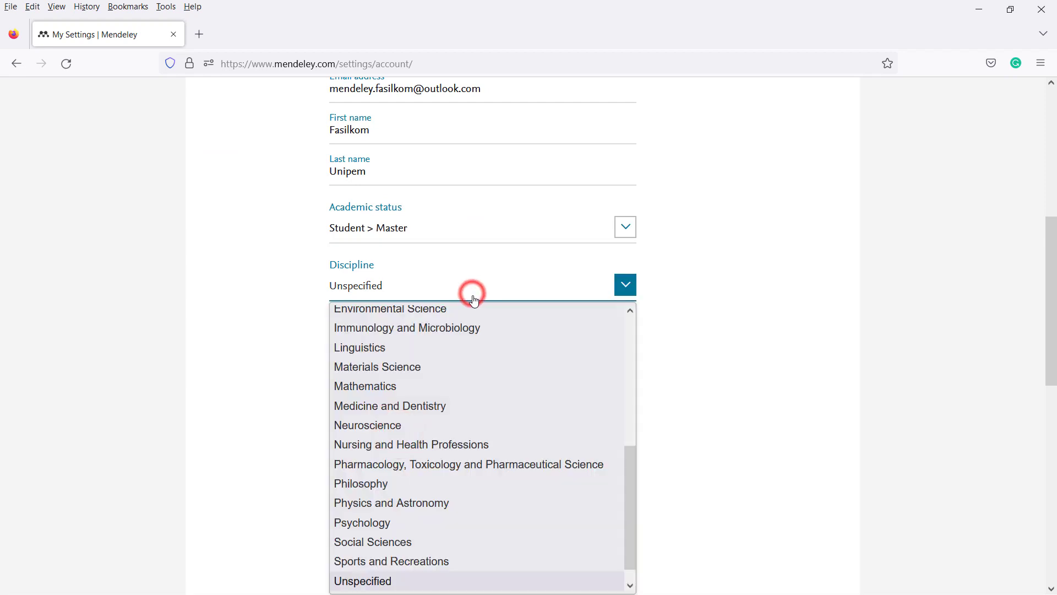
{"action": "scroll", "coordinate": [447, 418], "scroll_direction": "down", "scroll_amount": 1}
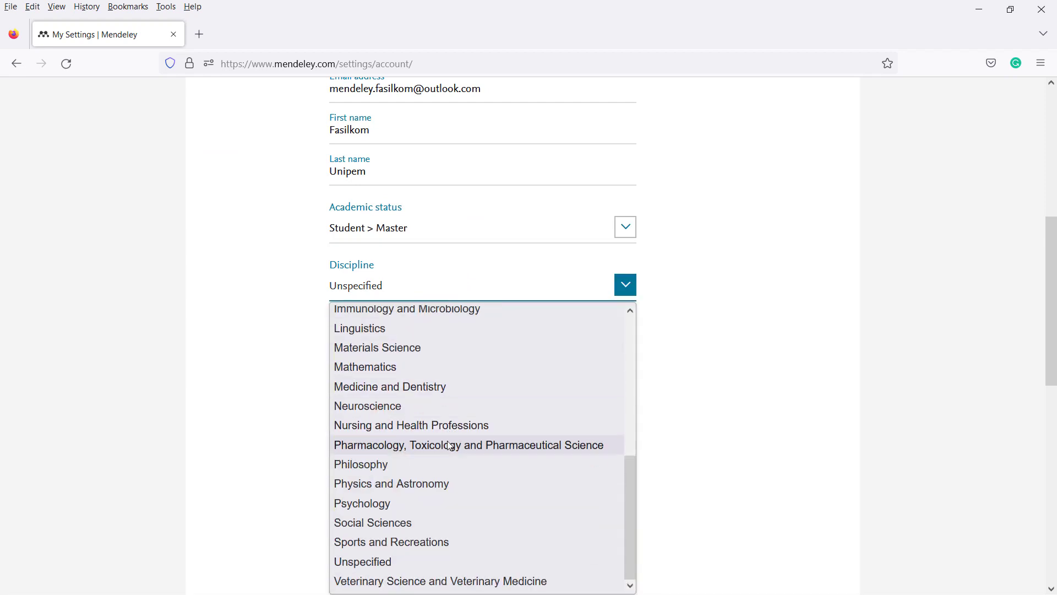
{"action": "scroll", "coordinate": [419, 412], "scroll_direction": "up", "scroll_amount": 4}
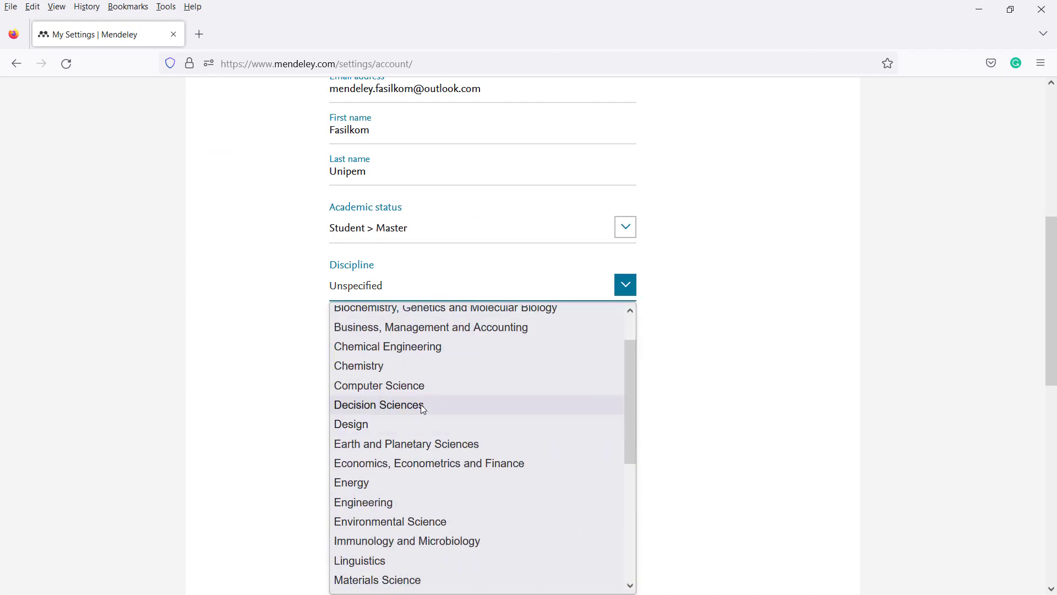
{"action": "left_click", "coordinate": [420, 327]}
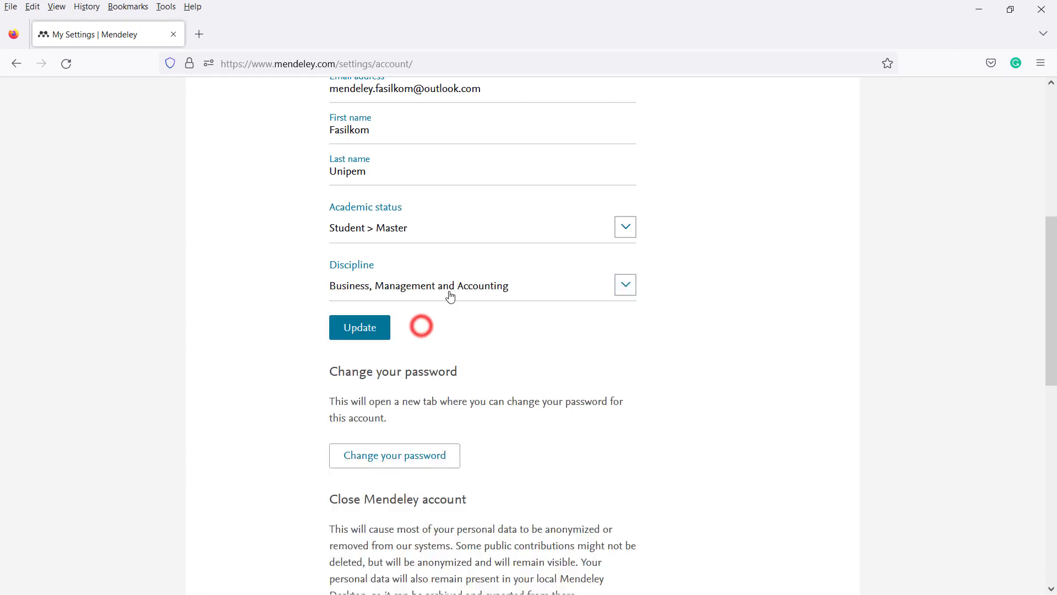
{"action": "scroll", "coordinate": [466, 365], "scroll_direction": "up", "scroll_amount": 2}
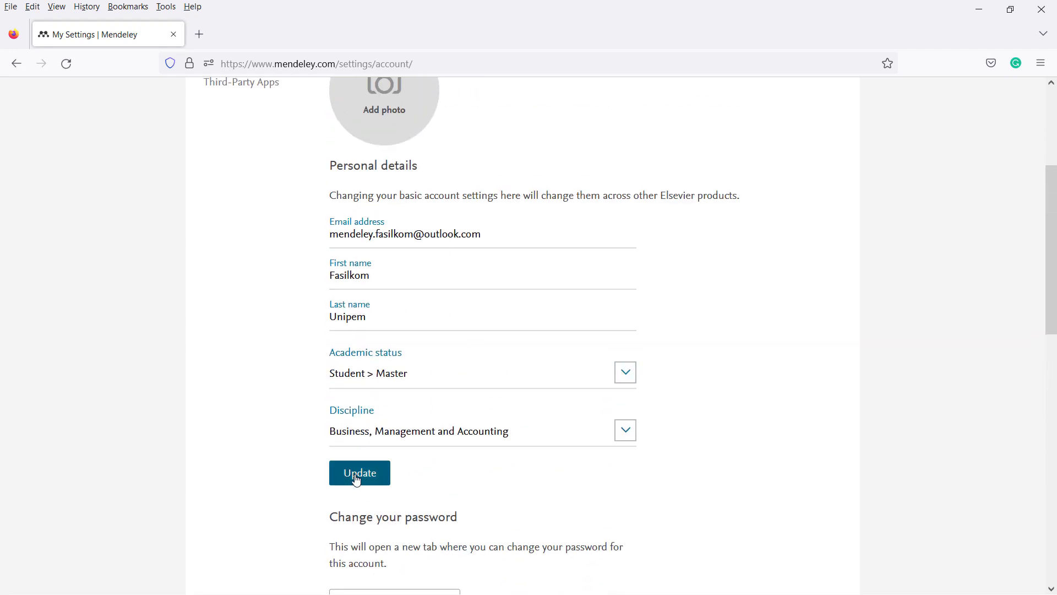
{"action": "left_click", "coordinate": [357, 479]}
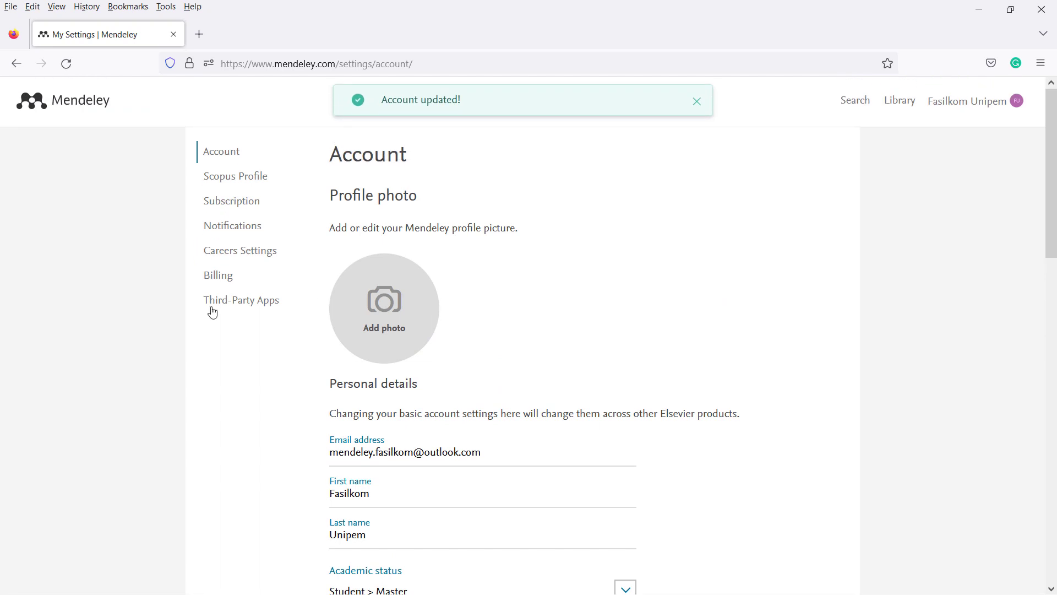
- Download the Mendeley Reference Manager 2.80.1 Windows installer and run it
{"action": "left_click", "coordinate": [237, 182]}
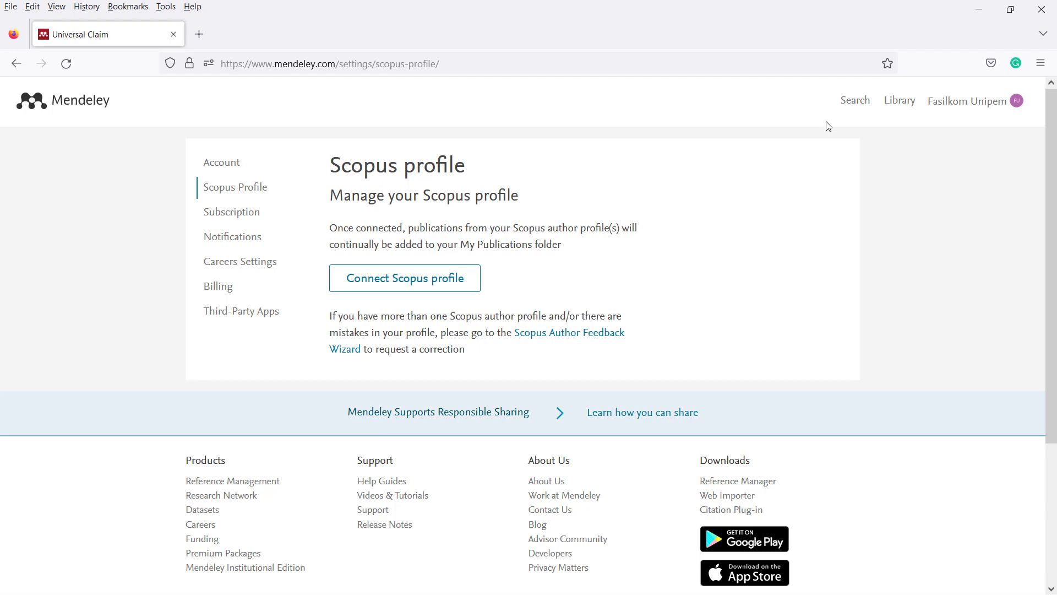
{"action": "left_click", "coordinate": [847, 100]}
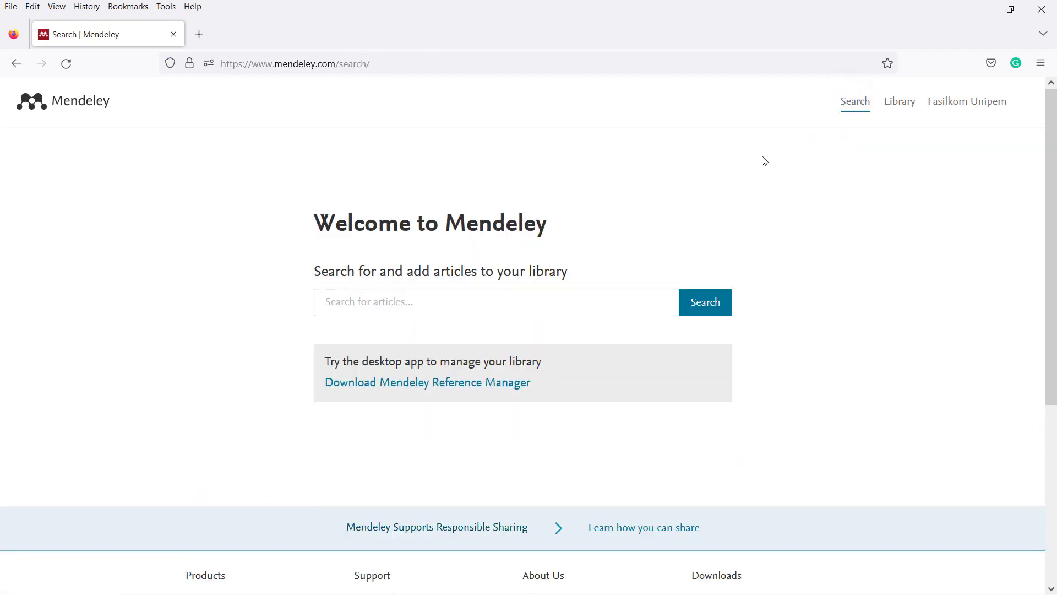
{"action": "scroll", "coordinate": [551, 266], "scroll_direction": "down", "scroll_amount": 4}
{"action": "scroll", "coordinate": [393, 270], "scroll_direction": "up", "scroll_amount": 1}
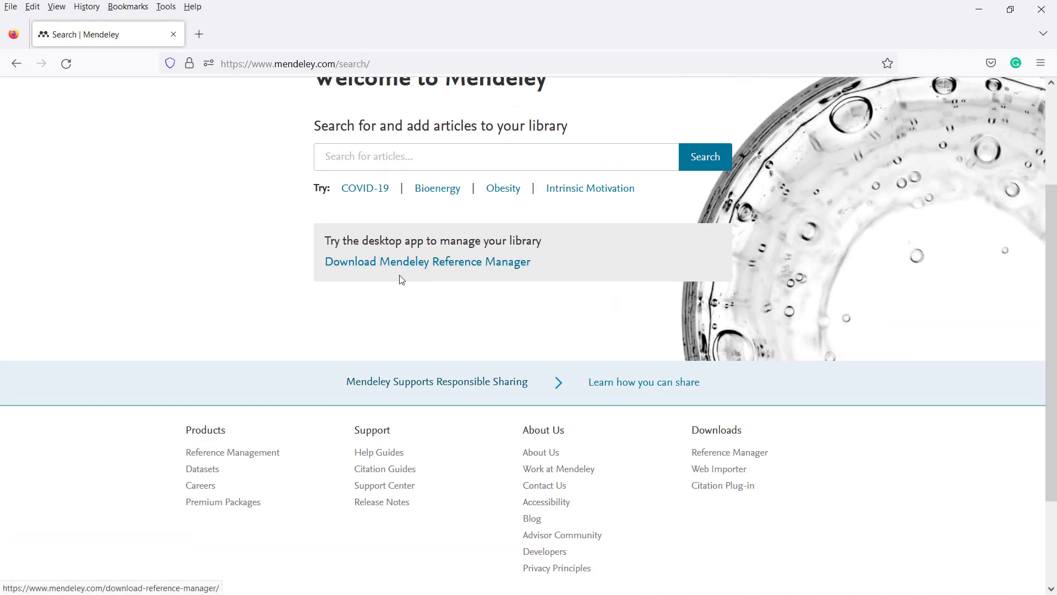
{"action": "left_click", "coordinate": [428, 265]}
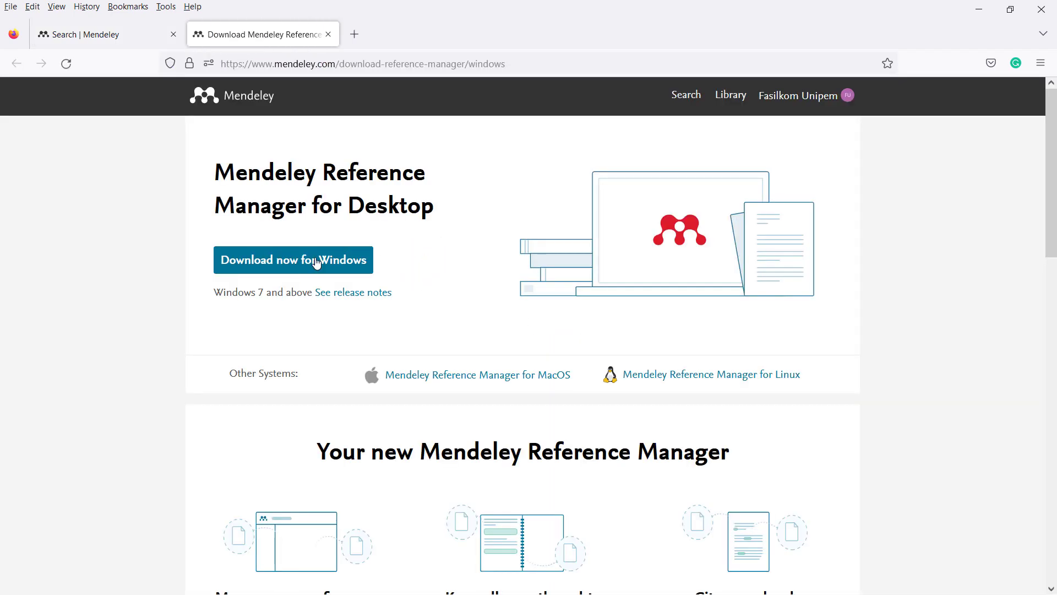
{"action": "left_click", "coordinate": [272, 261]}
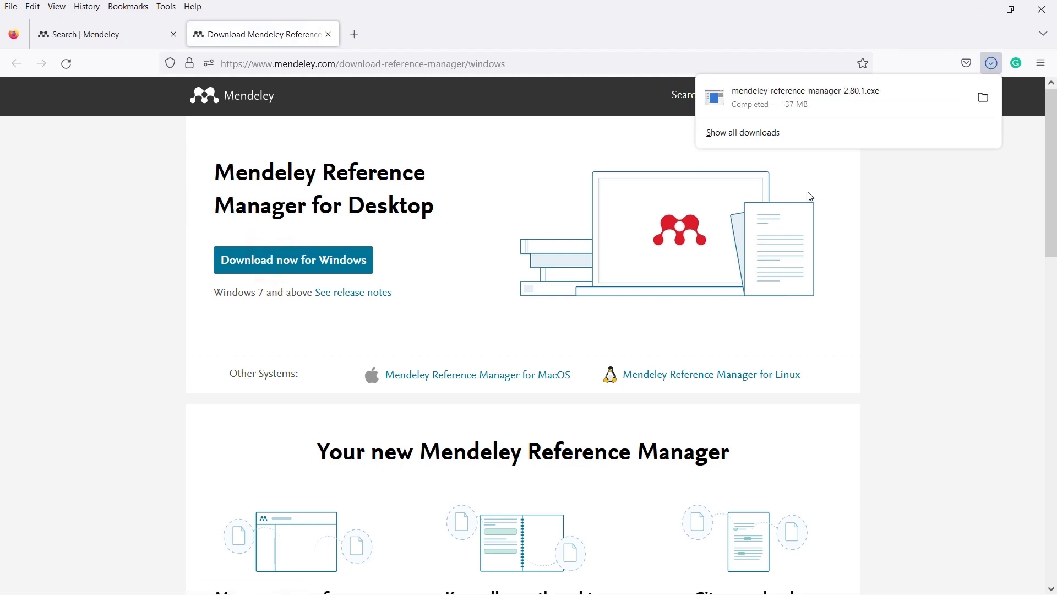
{"action": "left_click", "coordinate": [882, 97]}
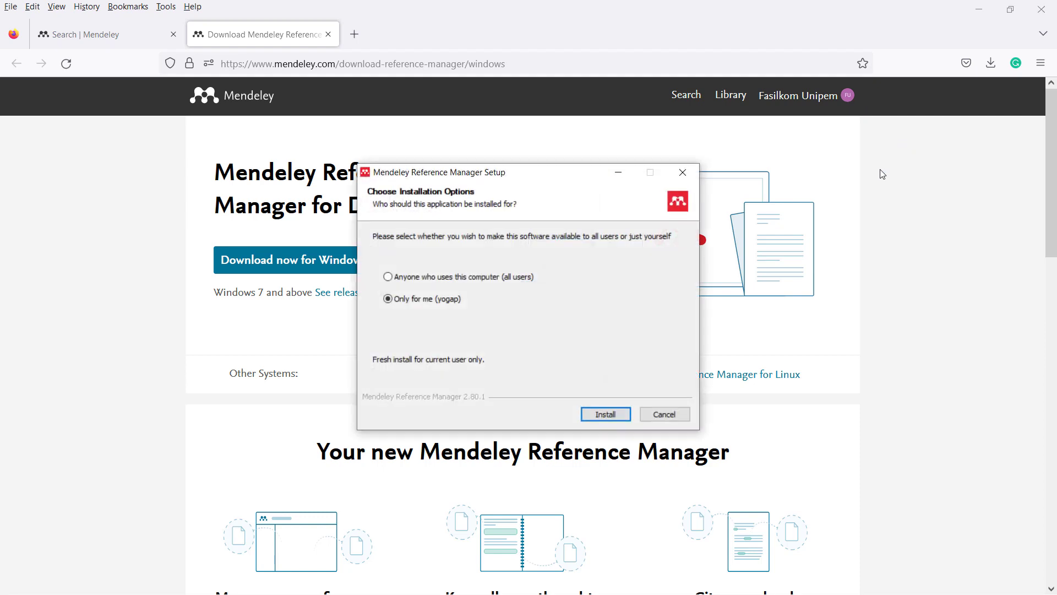
- Install Mendeley Reference Manager for all users of the computer and launch it
{"action": "left_click", "coordinate": [446, 276]}
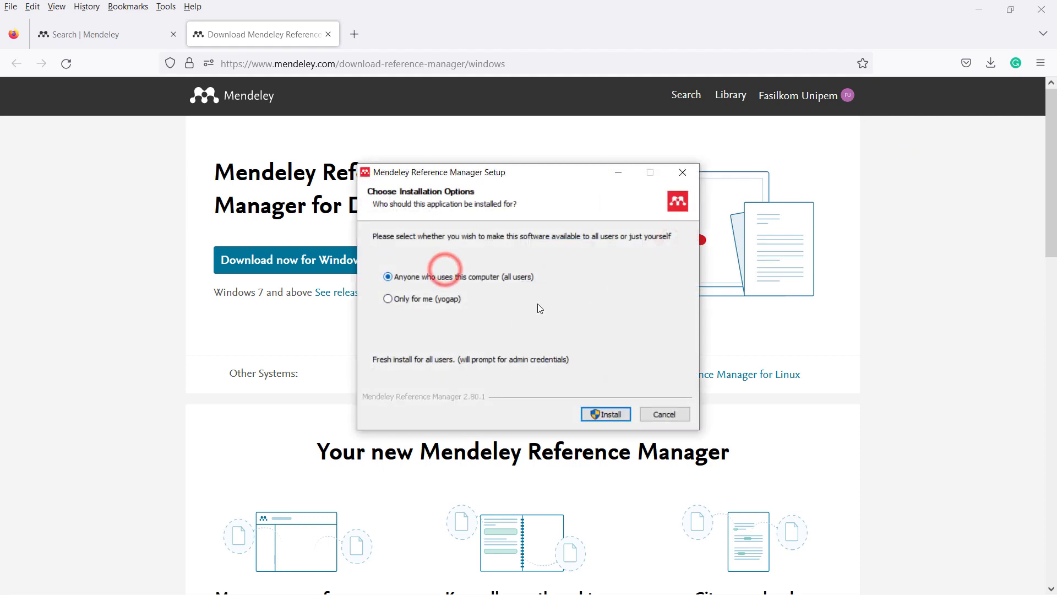
{"action": "left_click", "coordinate": [606, 413]}
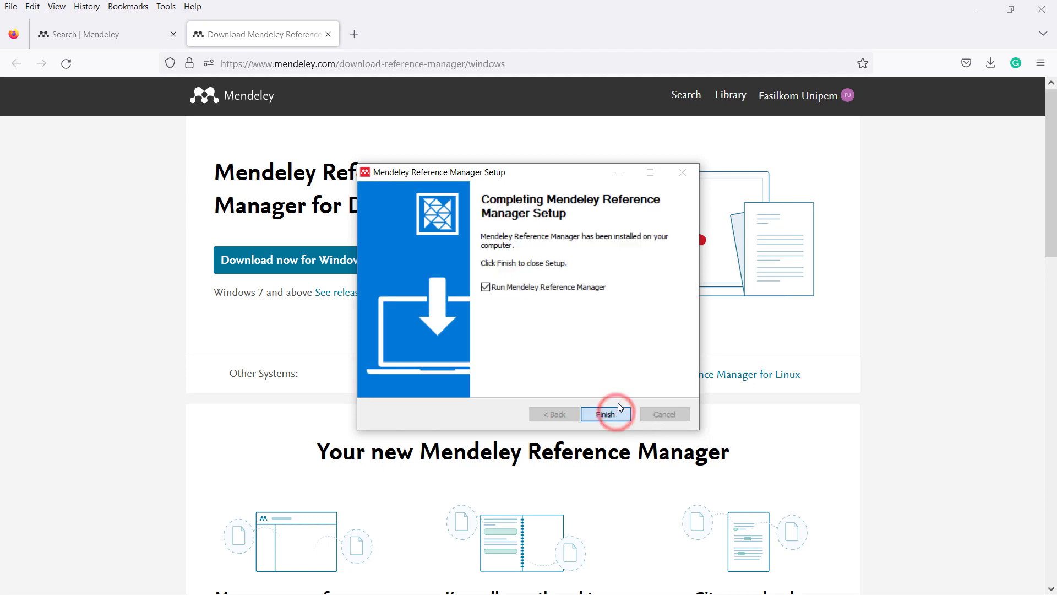
{"action": "left_click", "coordinate": [606, 414]}
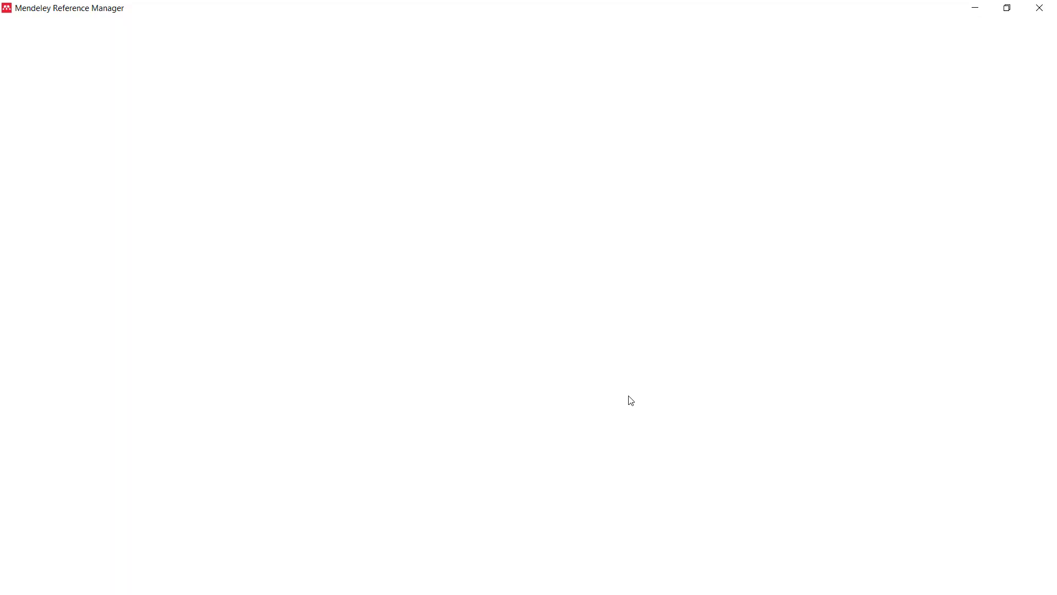
{"action": "left_click", "coordinate": [42, 25]}
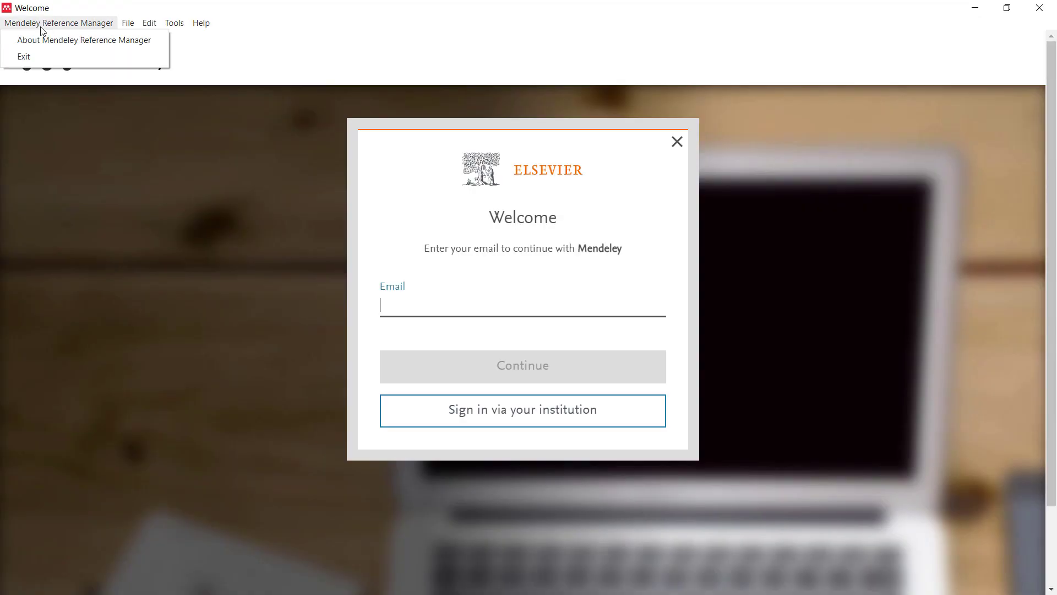
- Sign in with the new Outlook account e-mail and password, then dismiss the offline reading tip
{"action": "key", "text": "Escape"}
{"action": "left_click", "coordinate": [451, 298]}
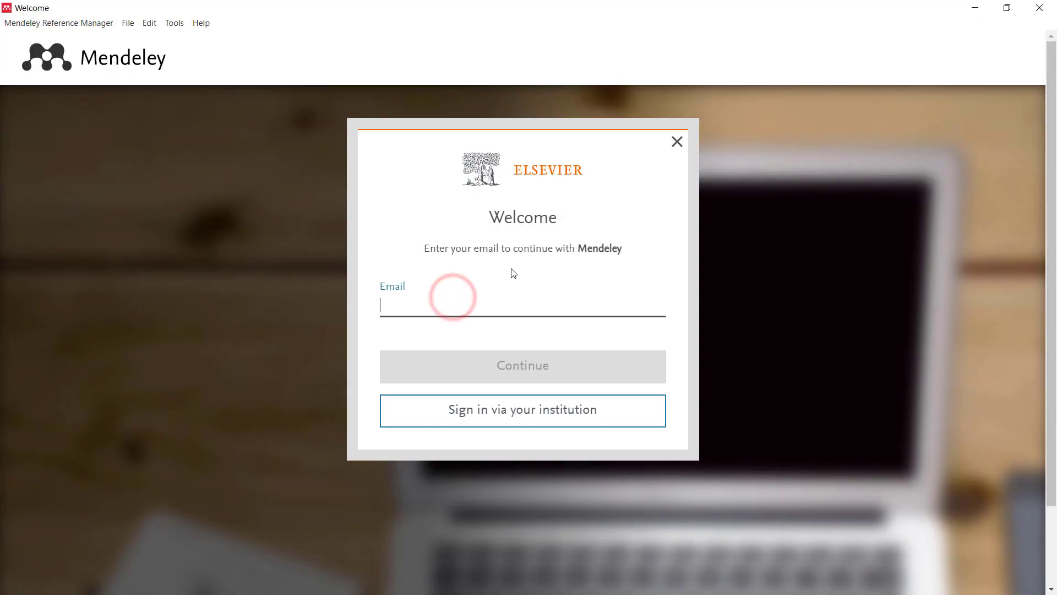
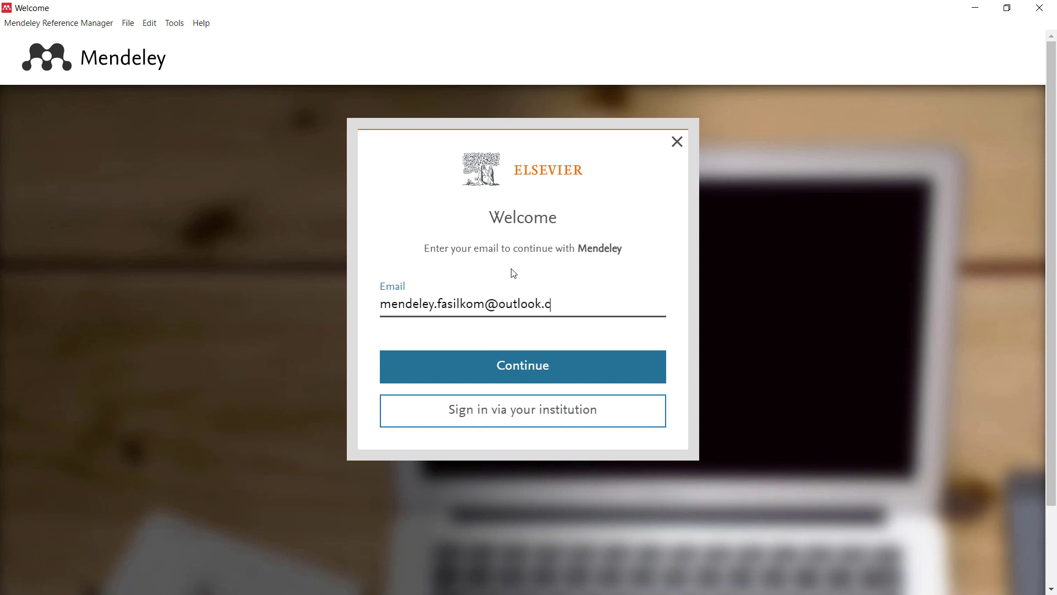
{"action": "key", "text": "Return"}
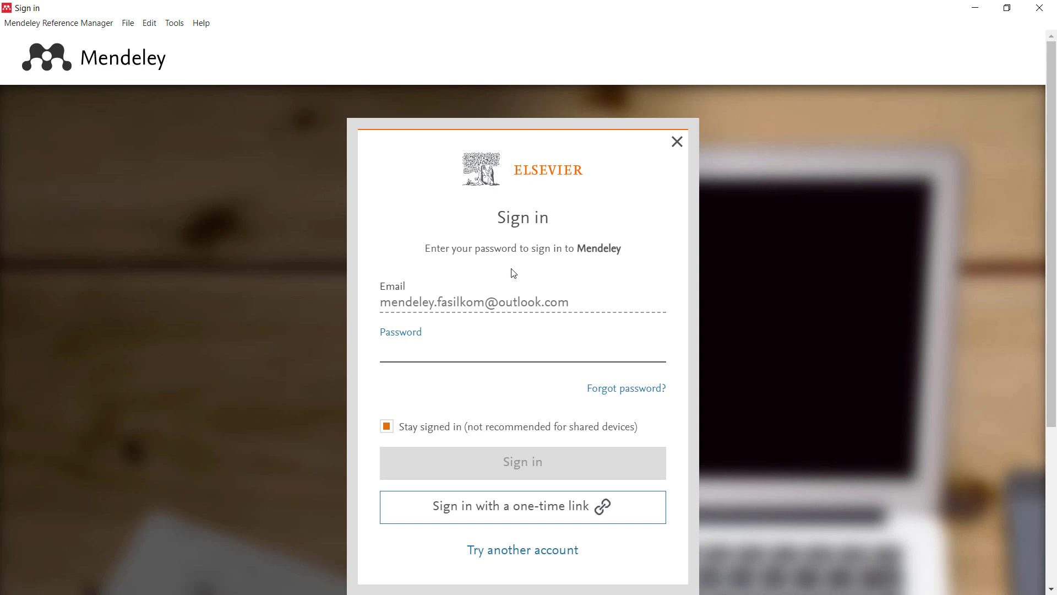
{"action": "type", "text": "****"}
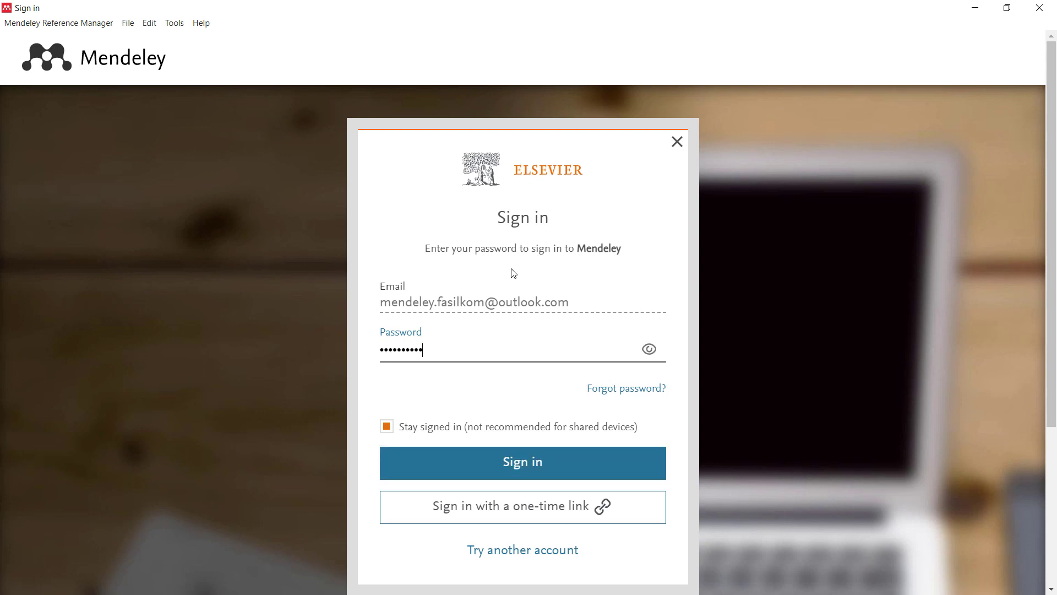
{"action": "type", "text": "********"}
{"action": "key", "text": "Return"}
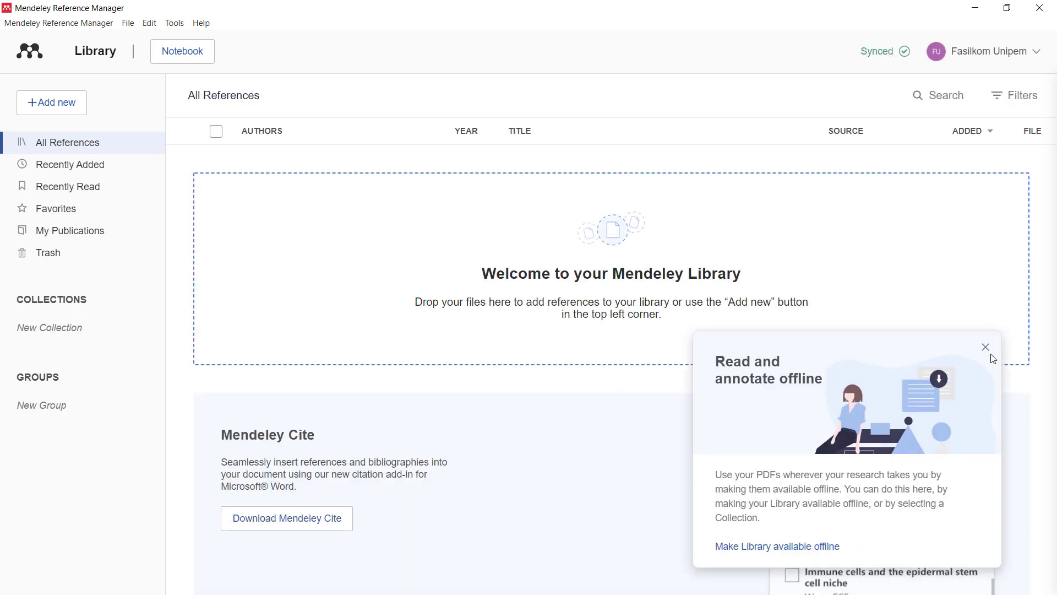
{"action": "left_click", "coordinate": [986, 347]}
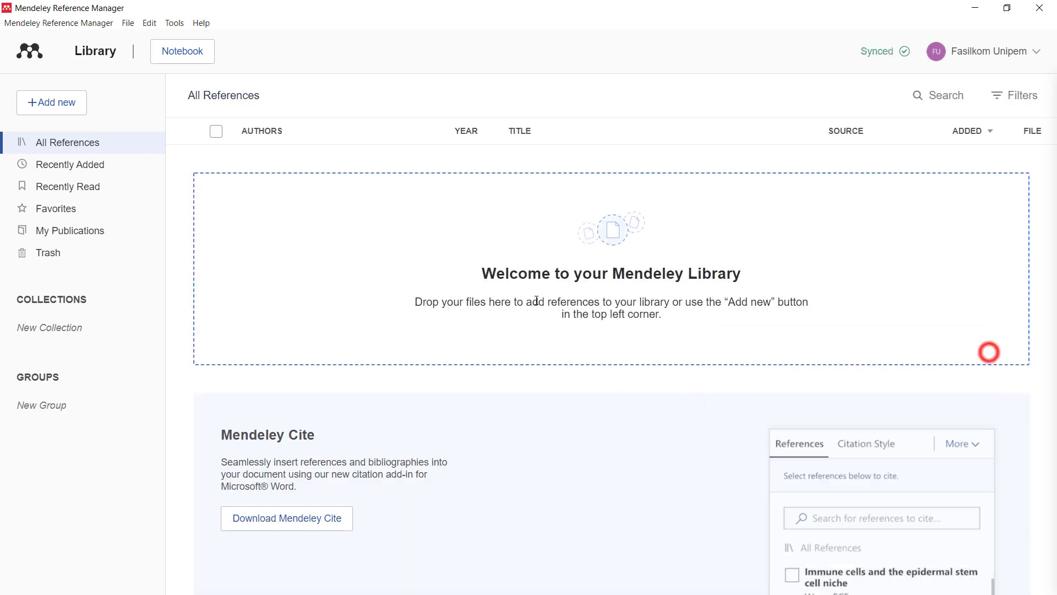
- Start getting the Mendeley Cite add-in and enter the Outlook account e-mail to sign in
{"action": "left_click", "coordinate": [286, 518]}
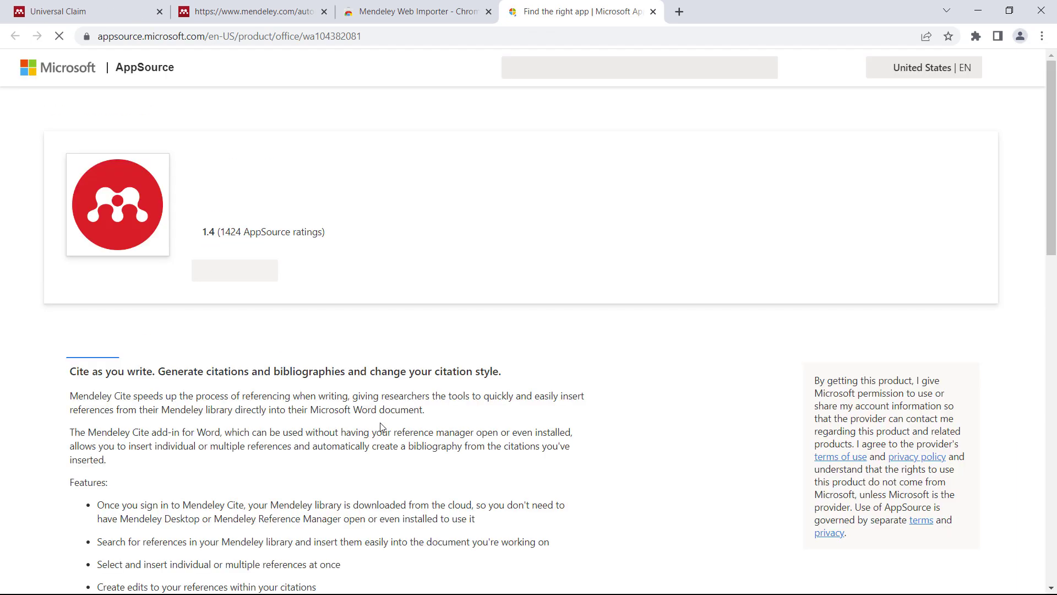
{"action": "left_click", "coordinate": [310, 279]}
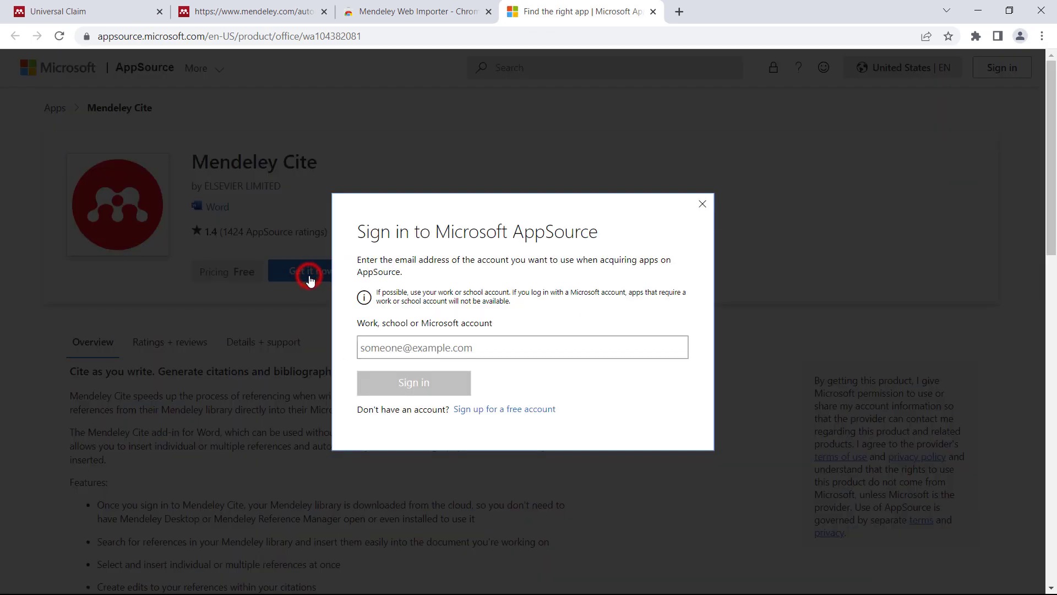
{"action": "left_click", "coordinate": [416, 348]}
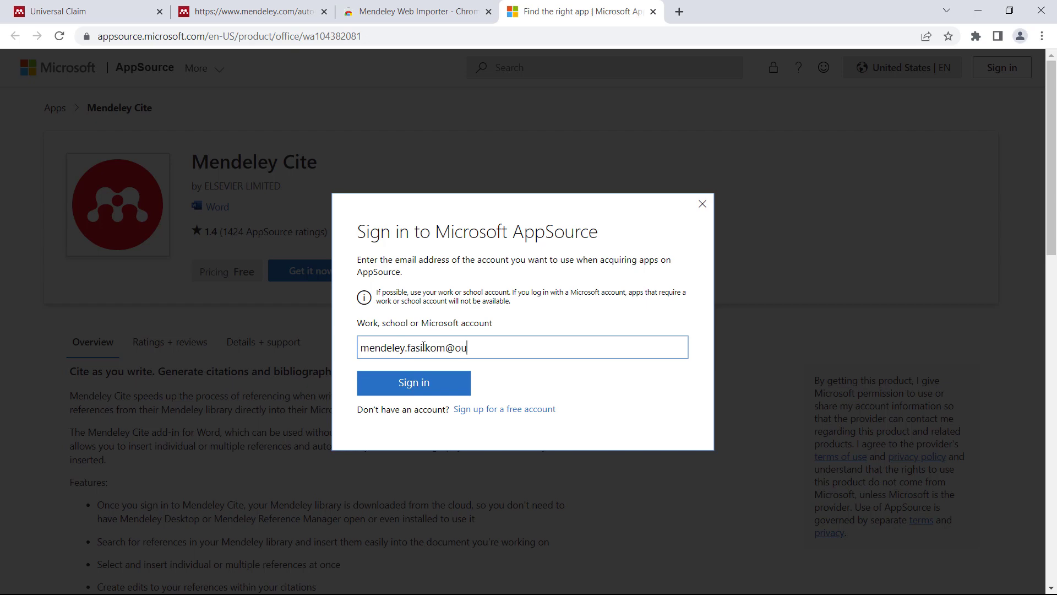
{"action": "left_click", "coordinate": [429, 387]}
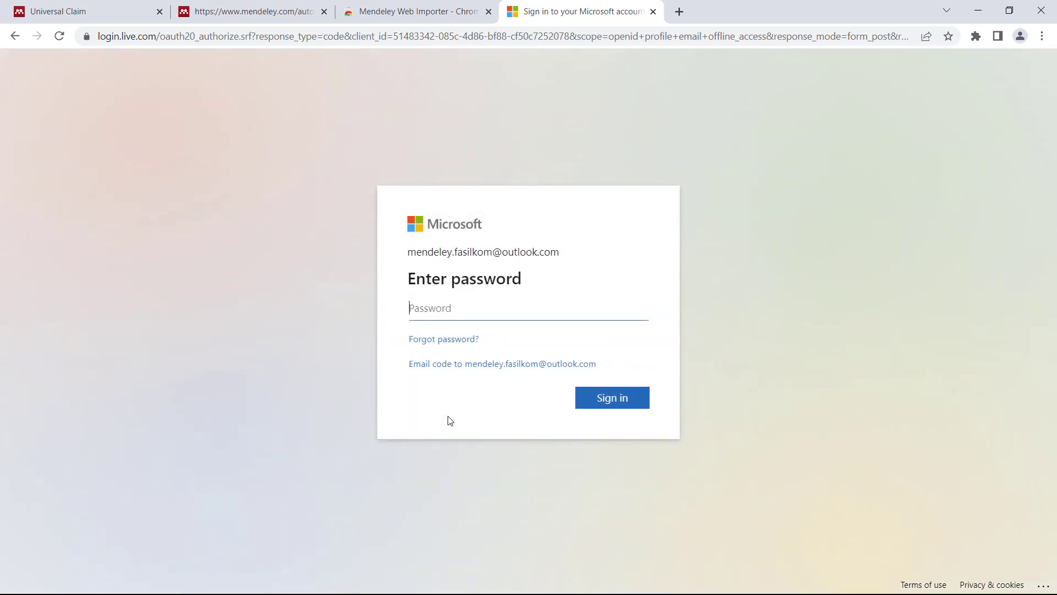
- Enter the account password, decline saving it, stay signed in, and confirm getting Mendeley Cite
{"action": "type", "text": "•"}
{"action": "left_click", "coordinate": [605, 401]}
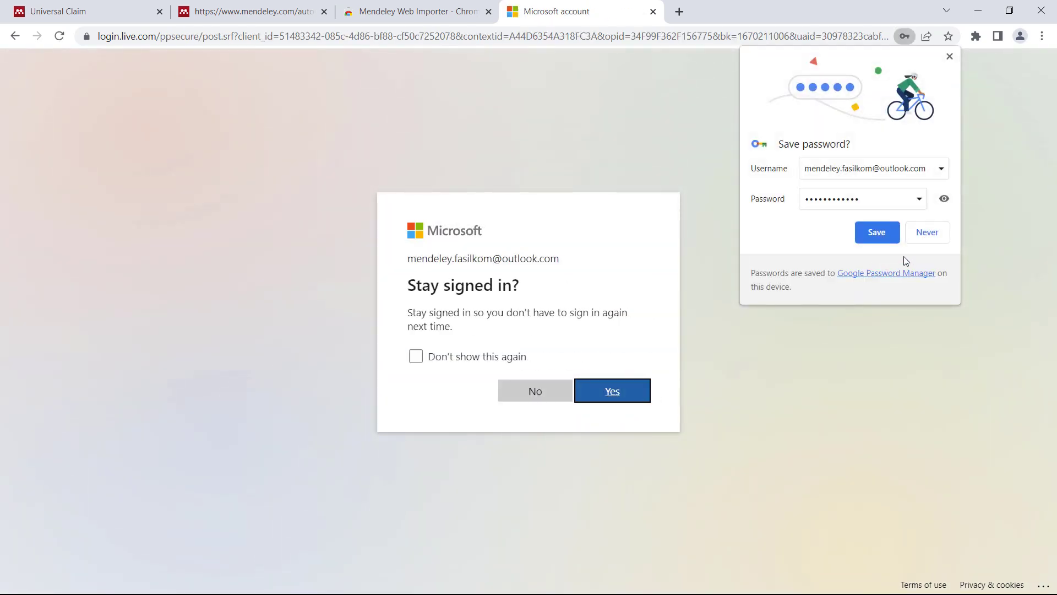
{"action": "left_click", "coordinate": [925, 234]}
{"action": "left_click", "coordinate": [612, 392]}
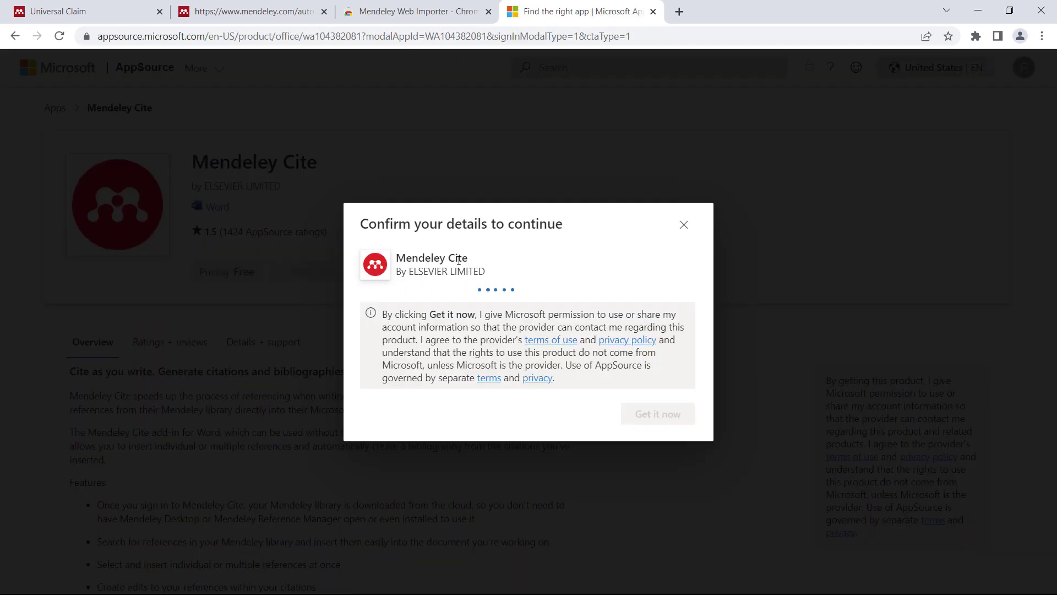
{"action": "left_click", "coordinate": [670, 515]}
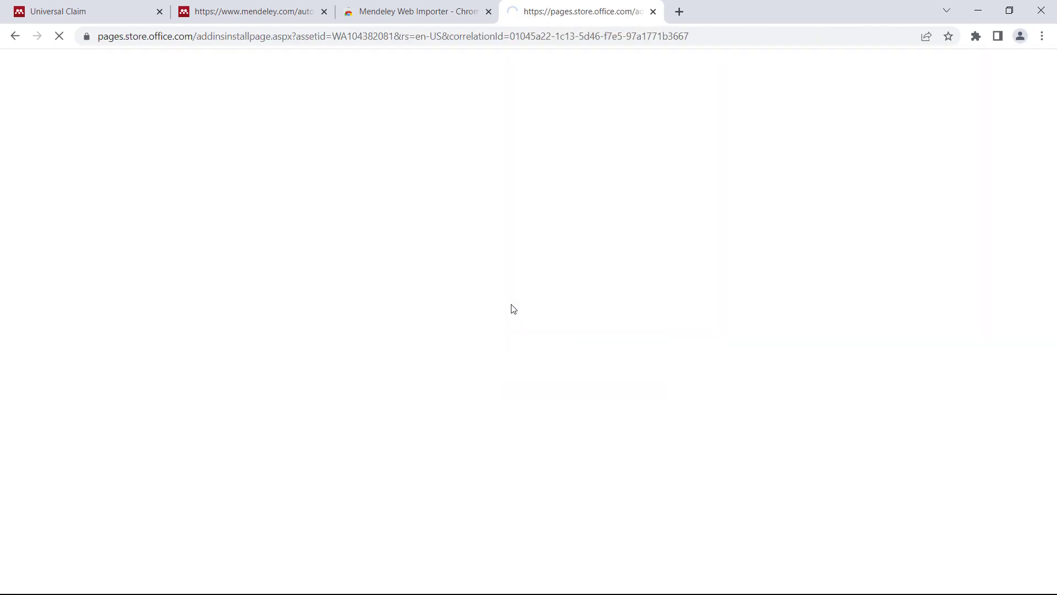
- Launch Mendeley Cite in Word, close the browser, and accept the add-in's license terms
{"action": "left_click", "coordinate": [348, 305]}
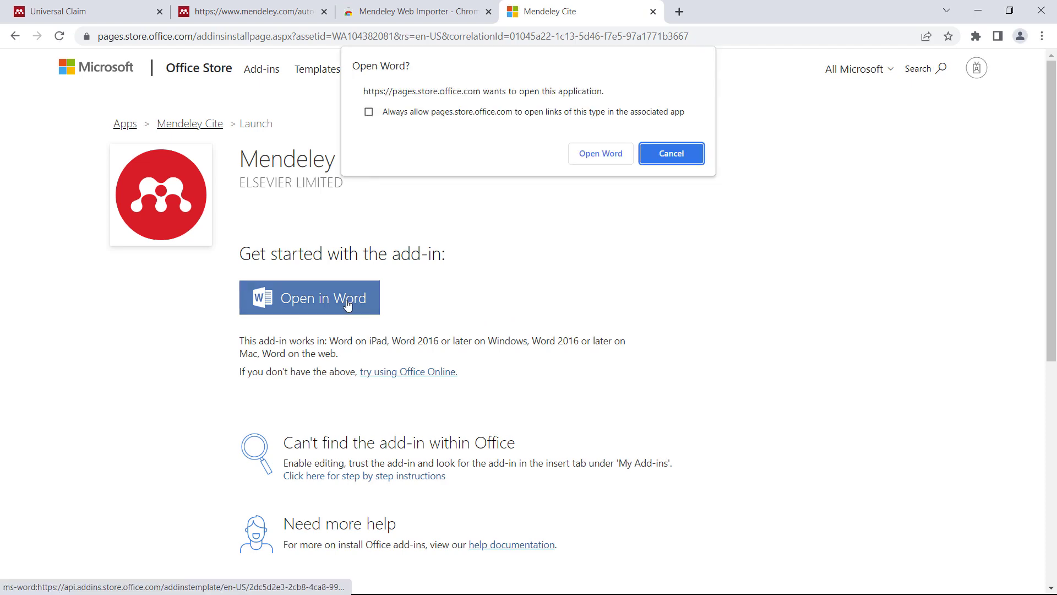
{"action": "left_click", "coordinate": [584, 148]}
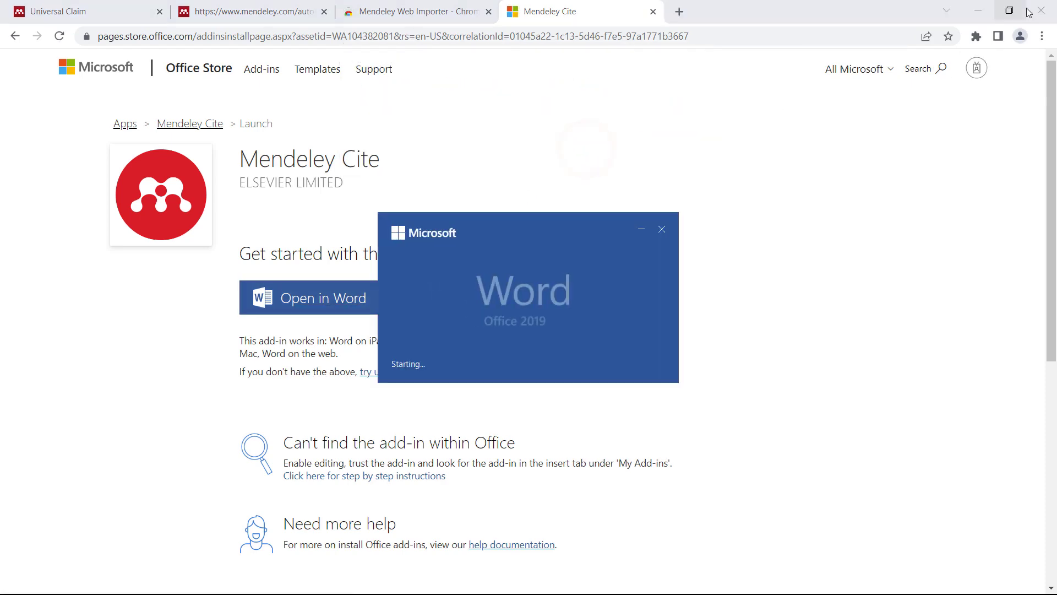
{"action": "left_click", "coordinate": [1041, 11]}
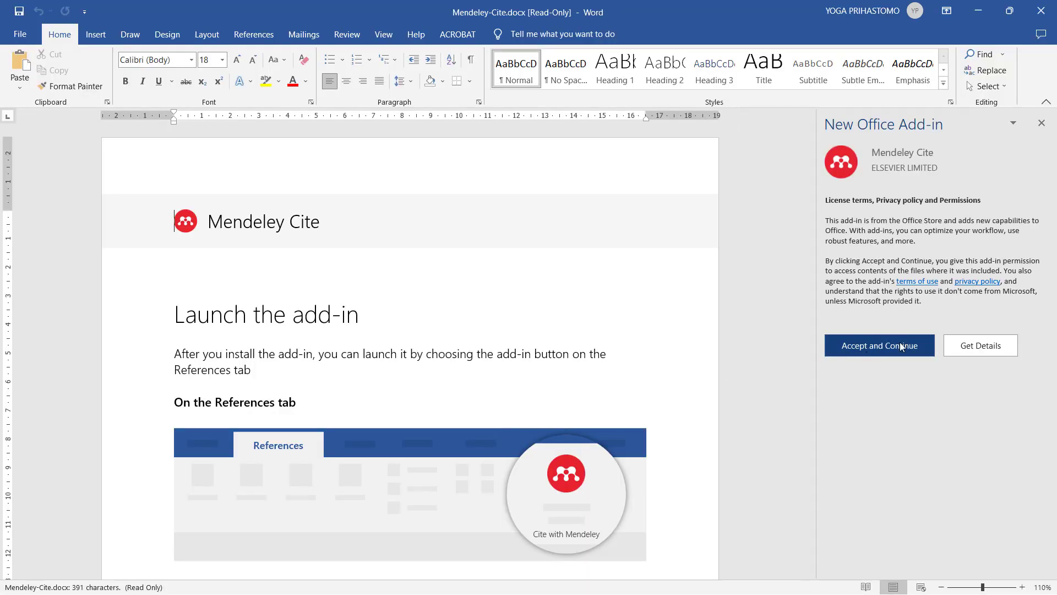
{"action": "left_click", "coordinate": [899, 353]}
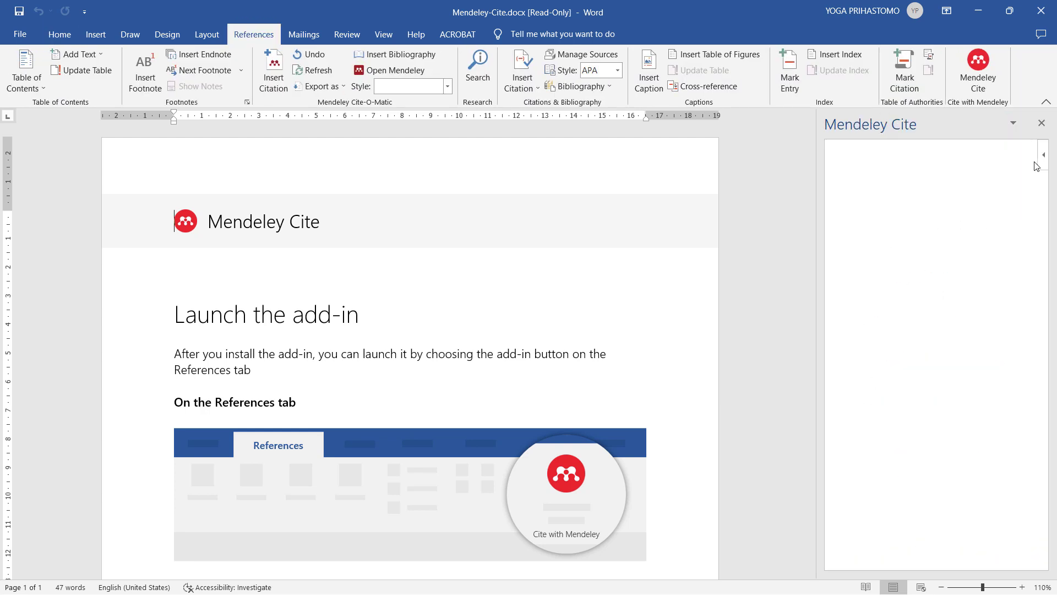
- Sign Mendeley Cite in with the account e-mail and password, then open the web library accepting all cookies
{"action": "left_click", "coordinate": [948, 457]}
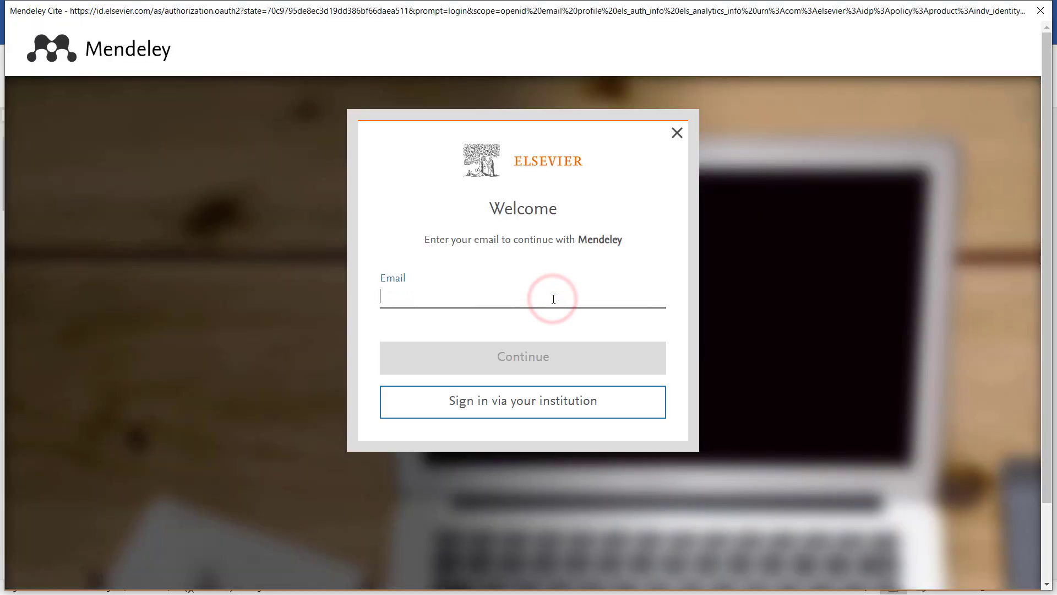
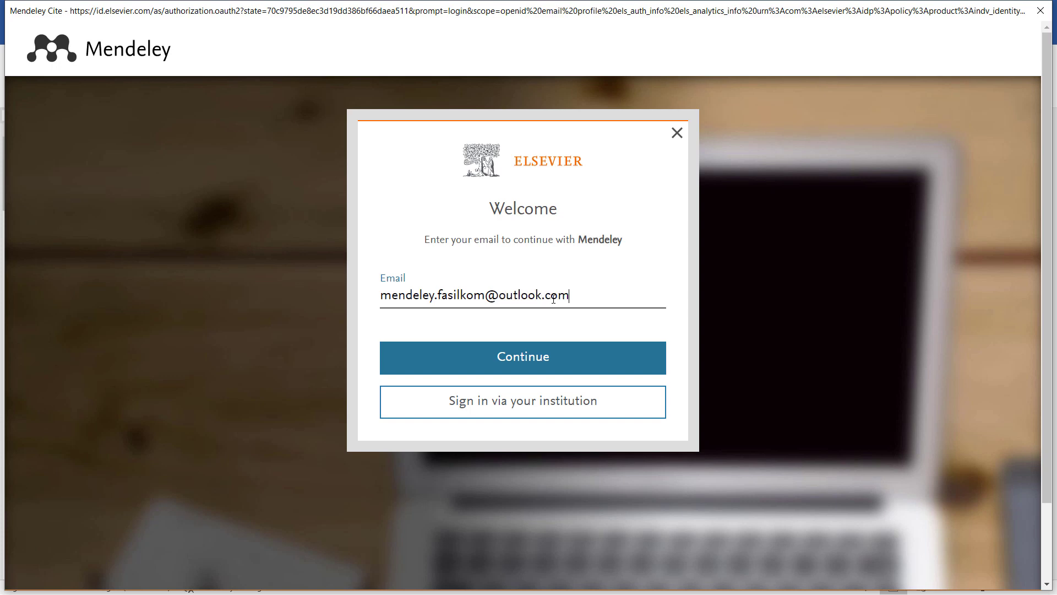
{"action": "key", "text": "Return"}
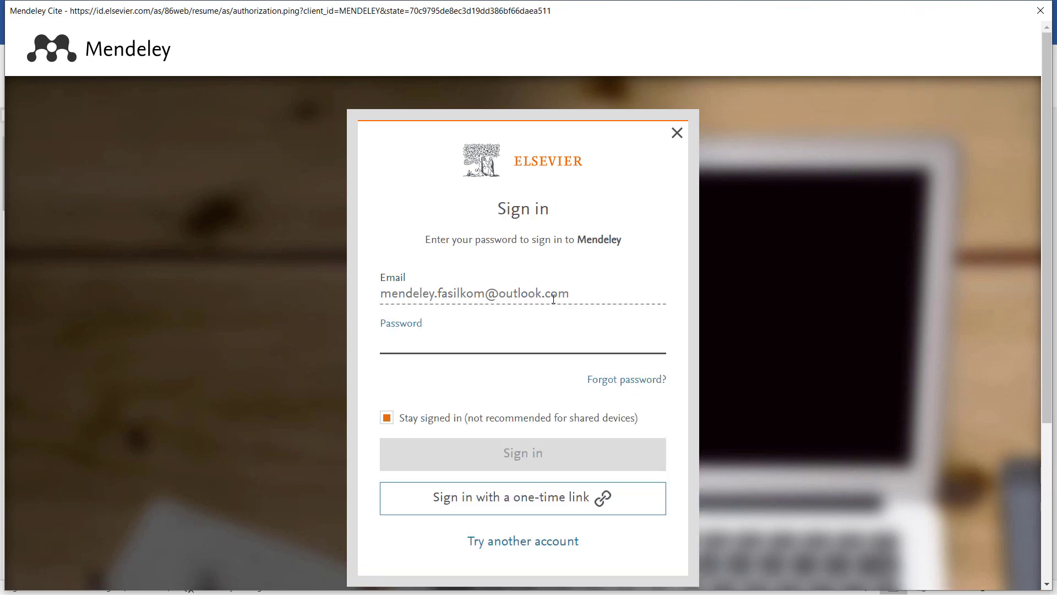
{"action": "type", "text": "***"}
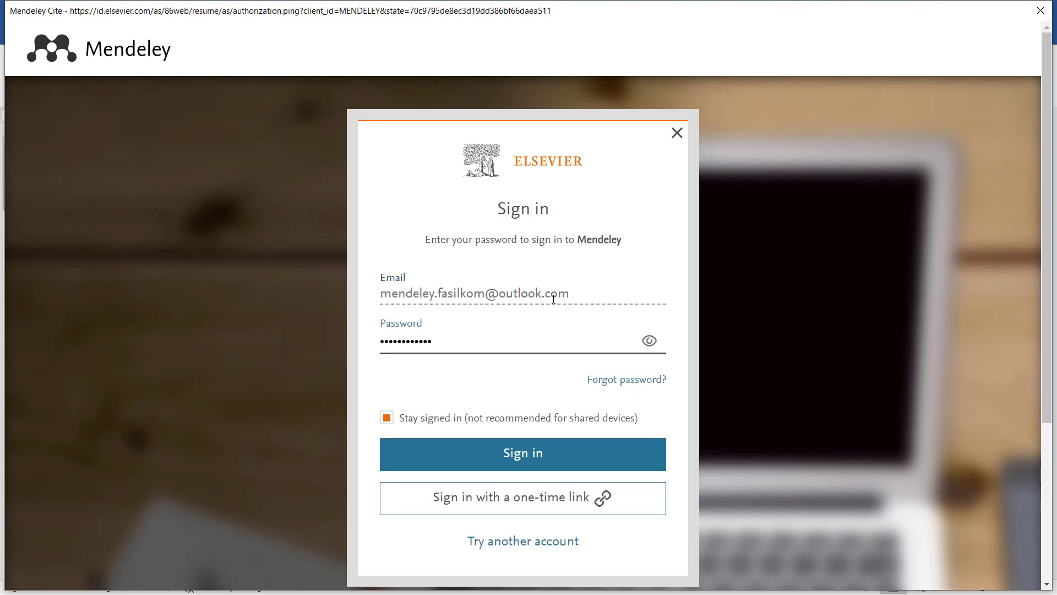
{"action": "left_click", "coordinate": [446, 449]}
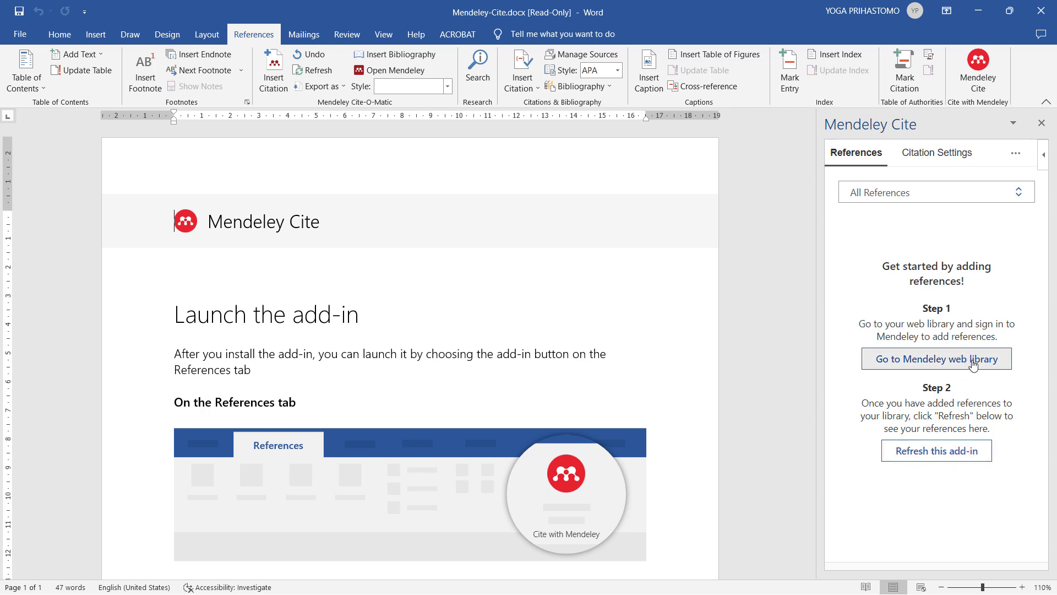
{"action": "left_click", "coordinate": [1010, 361]}
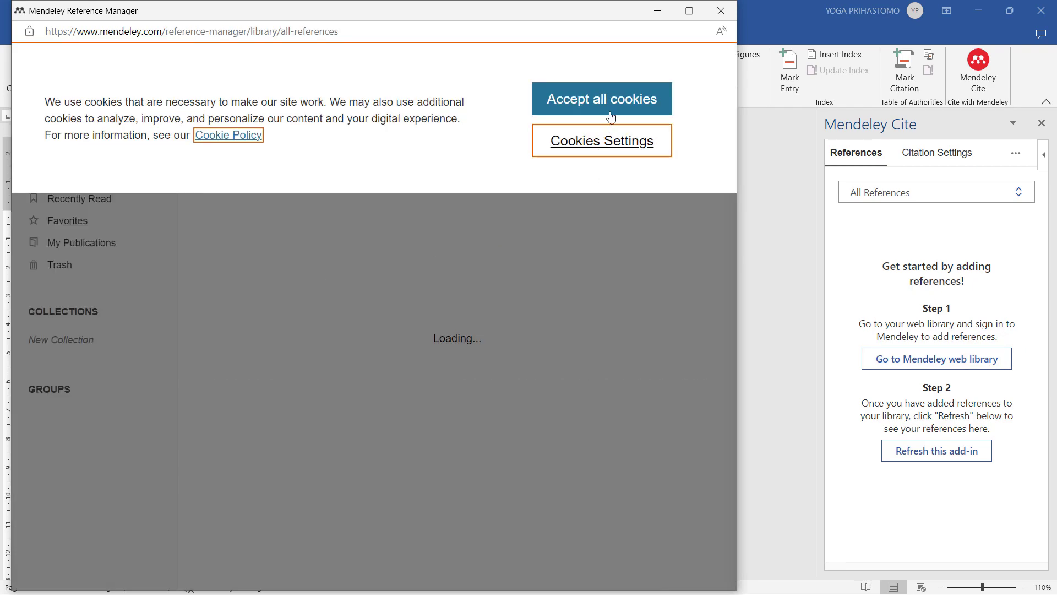
{"action": "left_click", "coordinate": [617, 99]}
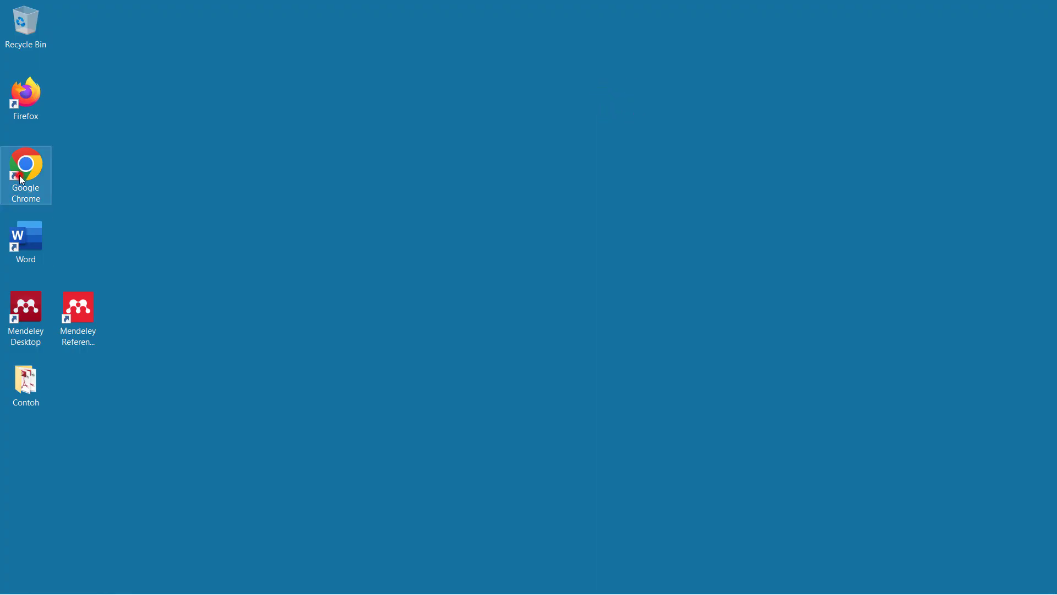
- Launch Chrome and find the Mendeley Web Importer's Chrome Web Store listing
{"action": "double_click", "coordinate": [19, 175]}
{"action": "left_click", "coordinate": [370, 35]}
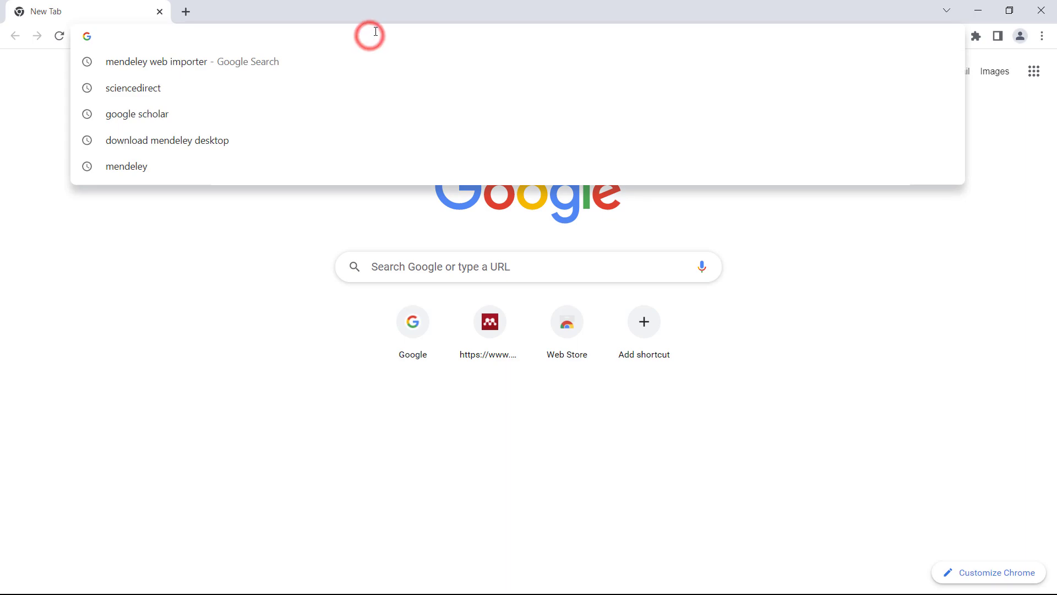
{"action": "type", "text": "mende"}
{"action": "key", "text": "Return"}
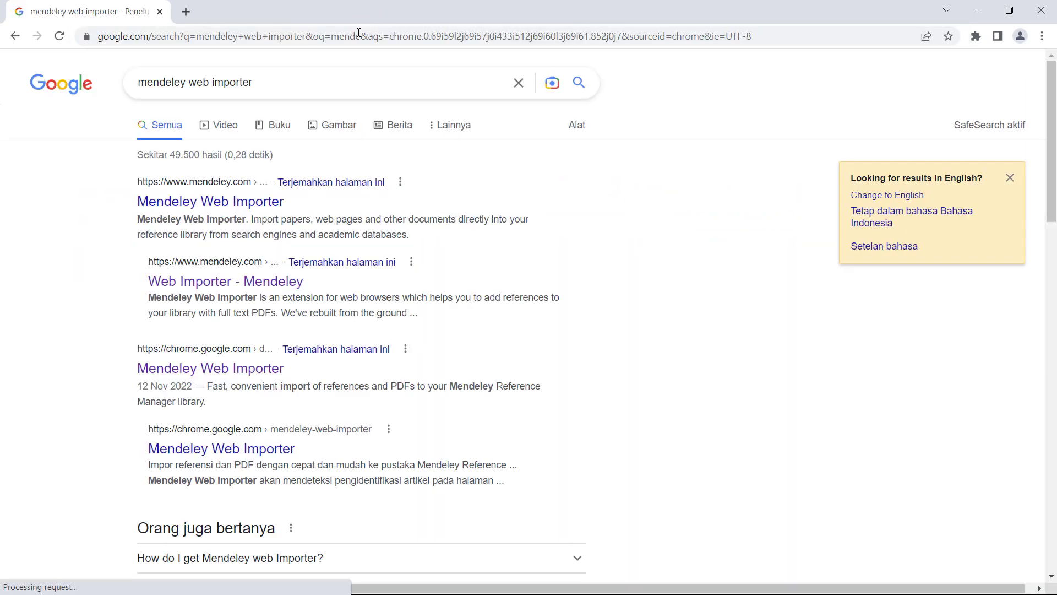
{"action": "left_click", "coordinate": [222, 202]}
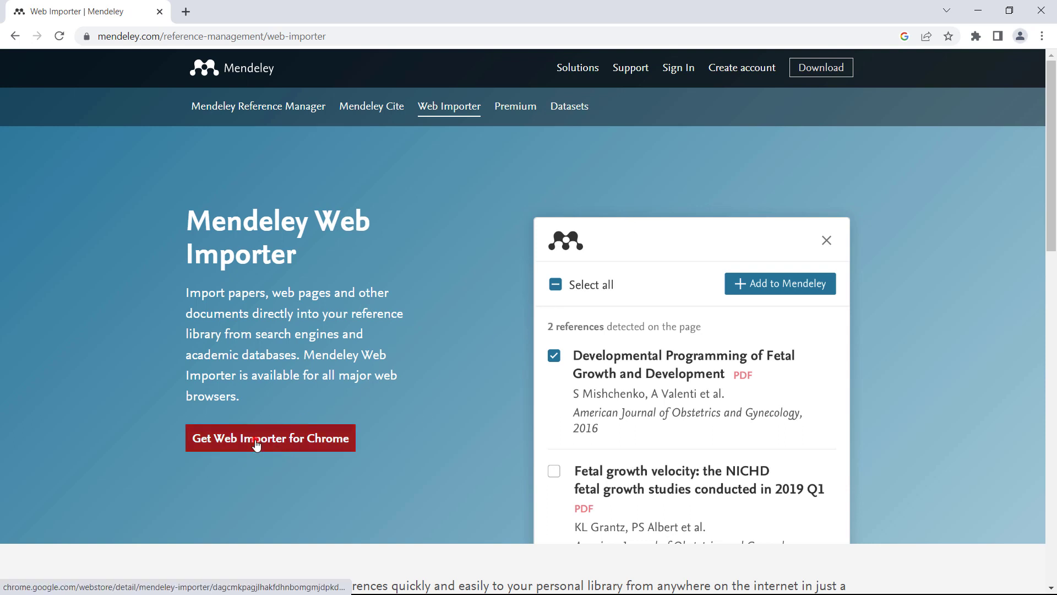
{"action": "left_click", "coordinate": [256, 445]}
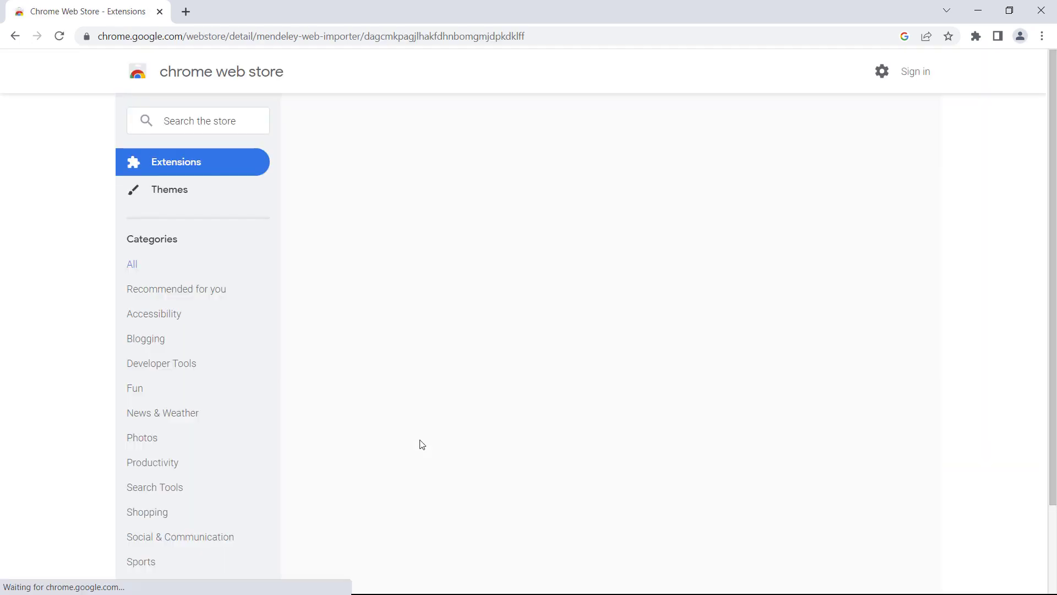
- Add Mendeley Web Importer to Chrome and pin it in the Extensions menu
{"action": "left_click", "coordinate": [812, 173]}
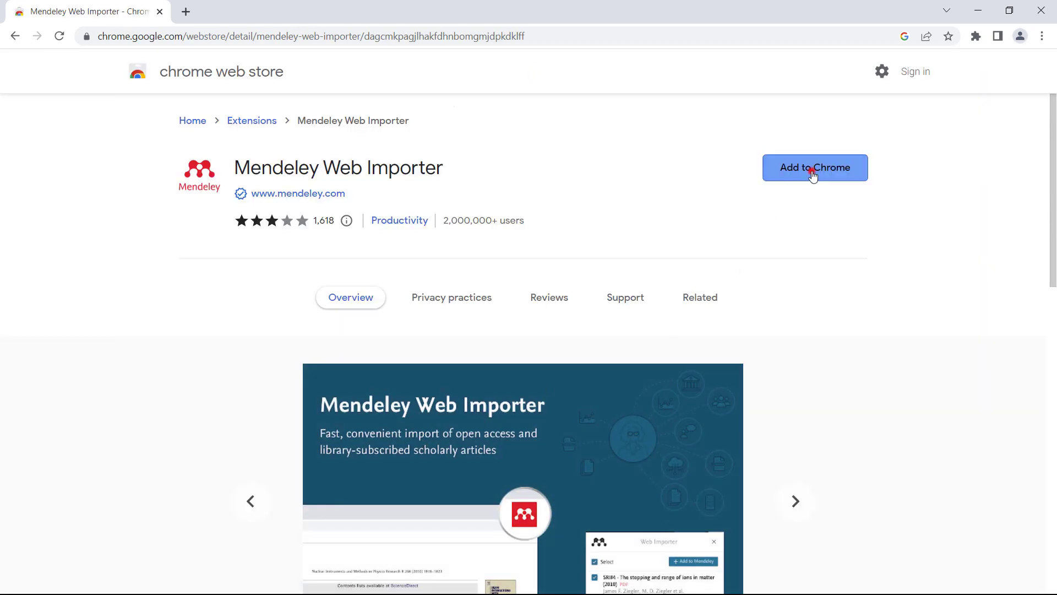
{"action": "left_click", "coordinate": [534, 172]}
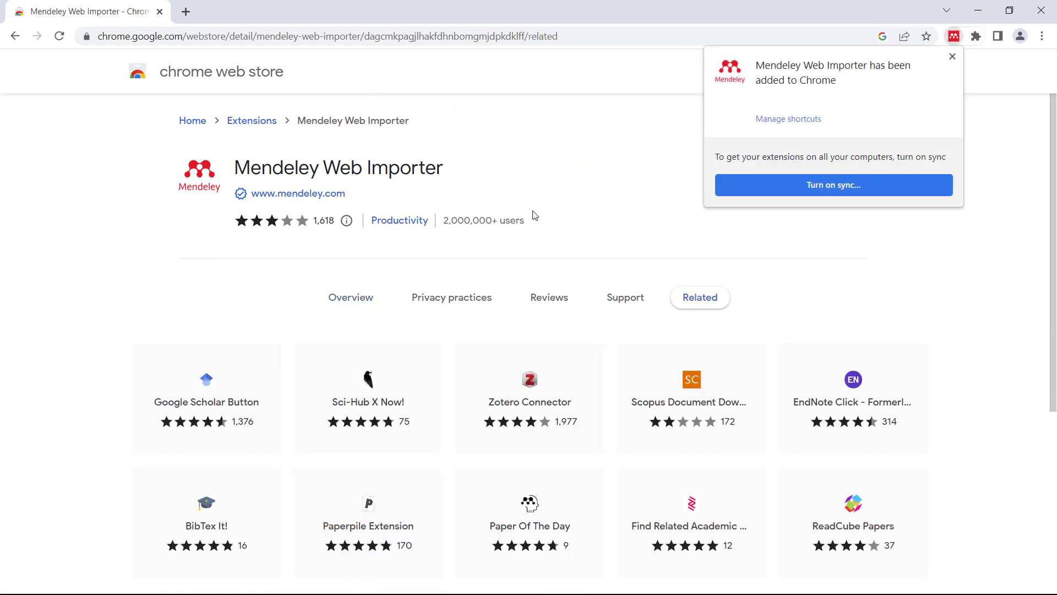
{"action": "left_click", "coordinate": [952, 56]}
{"action": "left_click", "coordinate": [976, 39]}
{"action": "left_click", "coordinate": [945, 163]}
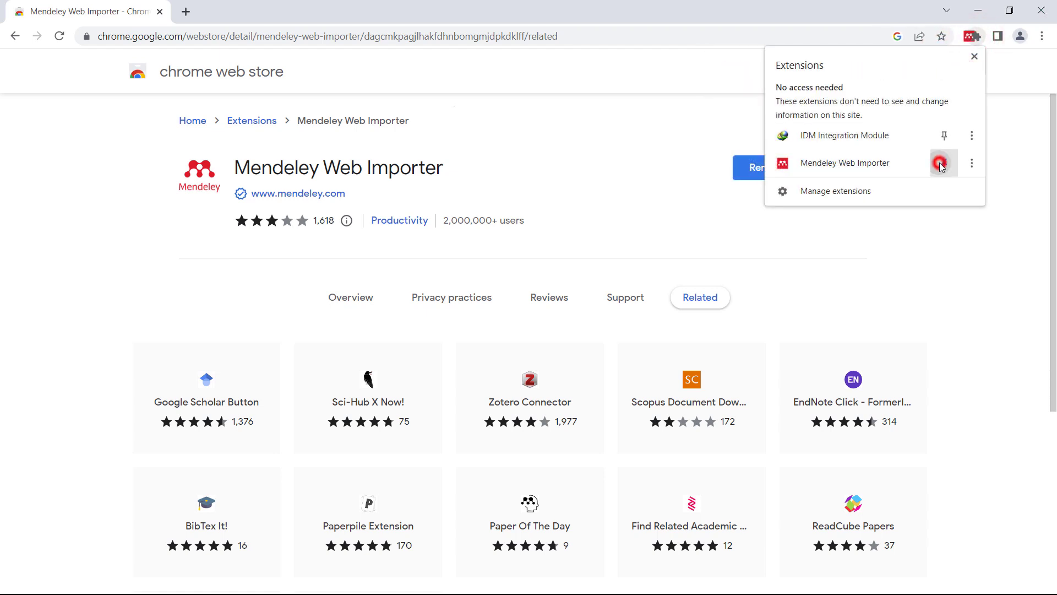
{"action": "left_click", "coordinate": [1019, 129]}
- Open Google Scholar in a new tab via a Google search
{"action": "key", "text": "ctrl+t"}
{"action": "type", "text": "goog"}
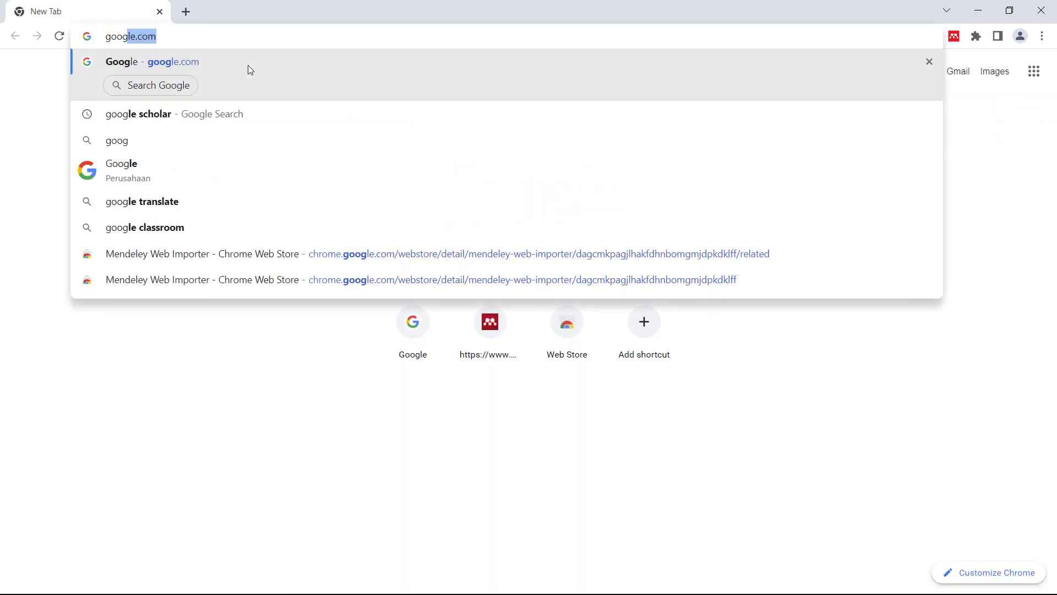
{"action": "type", "text": "le scholar"}
{"action": "key", "text": "Return"}
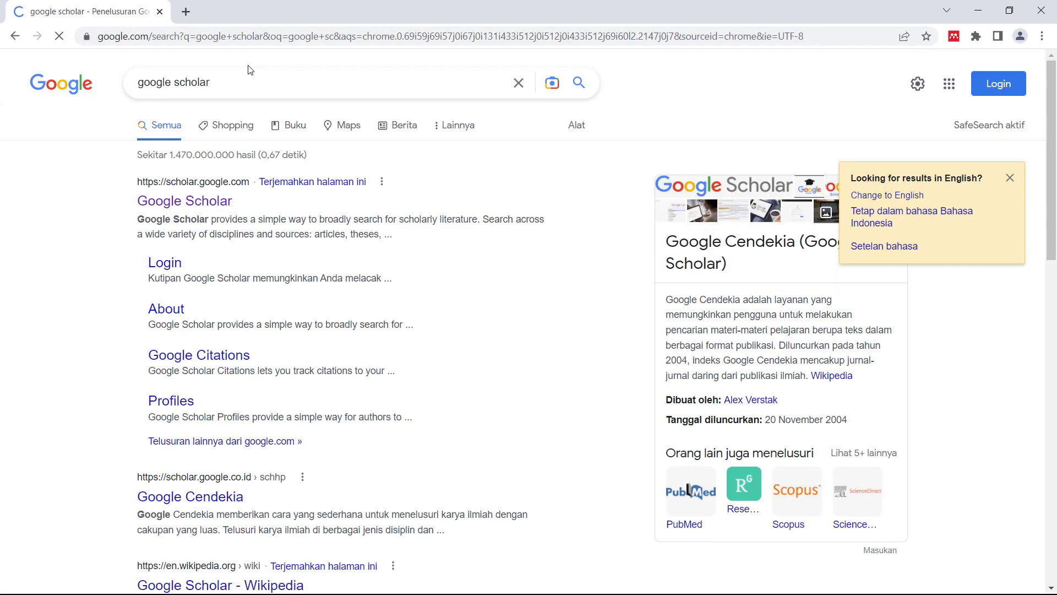
{"action": "left_click", "coordinate": [178, 199]}
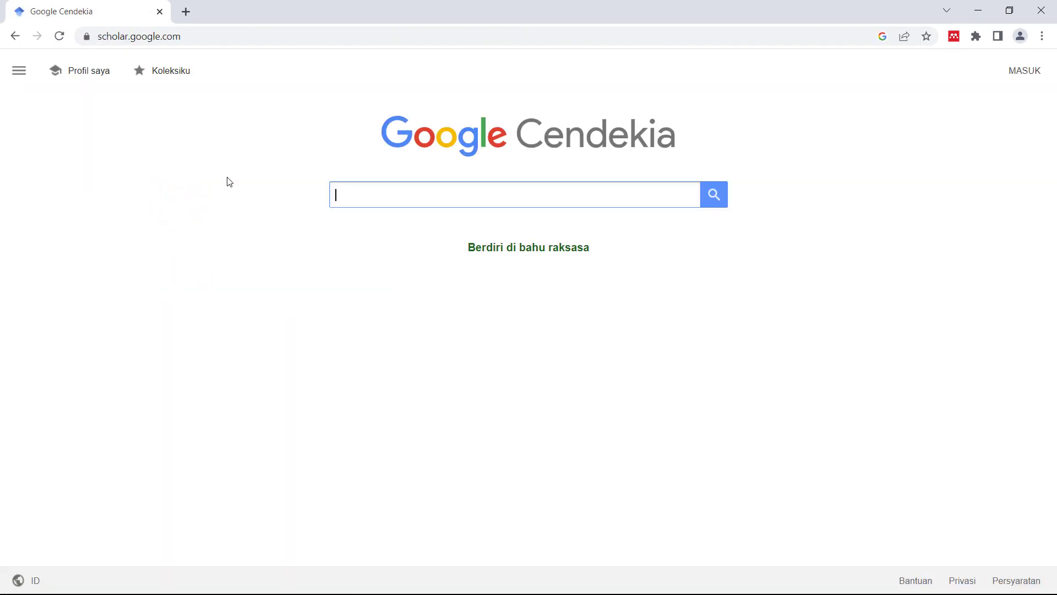
- Search Scholar for 'management theory' and limit results to Sejak 2018
{"action": "type", "text": "ma"}
{"action": "key", "text": "BackSpace"}
{"action": "key", "text": "BackSpace"}
{"action": "type", "text": "nagement"}
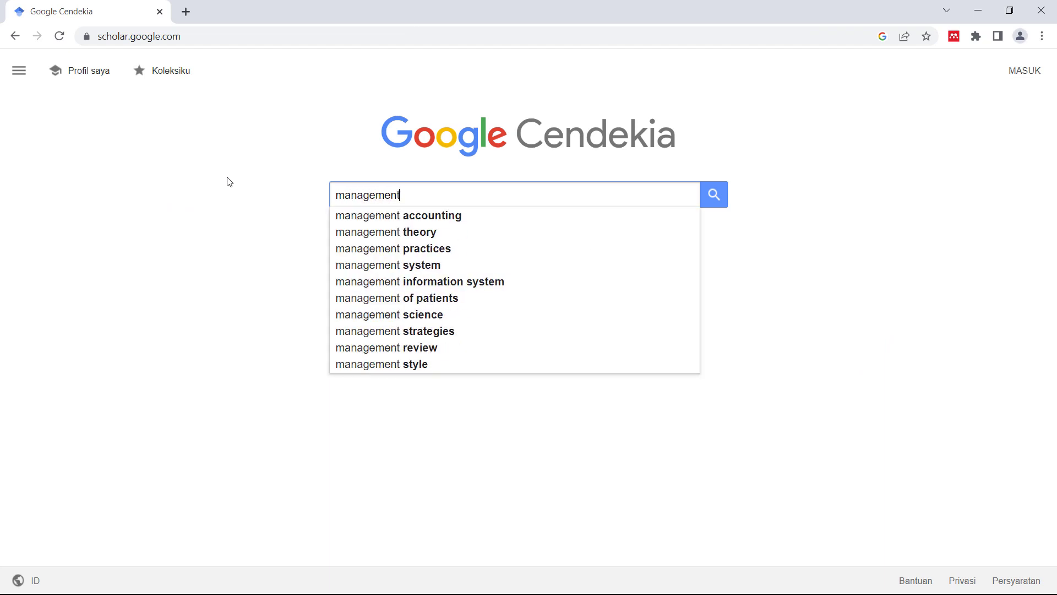
{"action": "key", "text": "Down"}
{"action": "key", "text": "Down"}
{"action": "key", "text": "Return"}
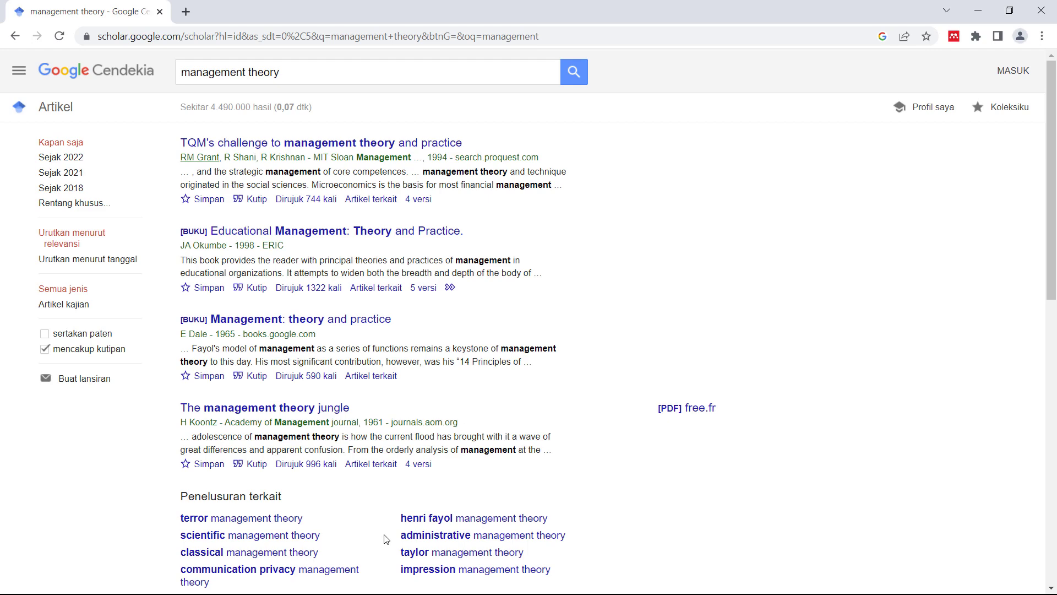
{"action": "left_click", "coordinate": [65, 183]}
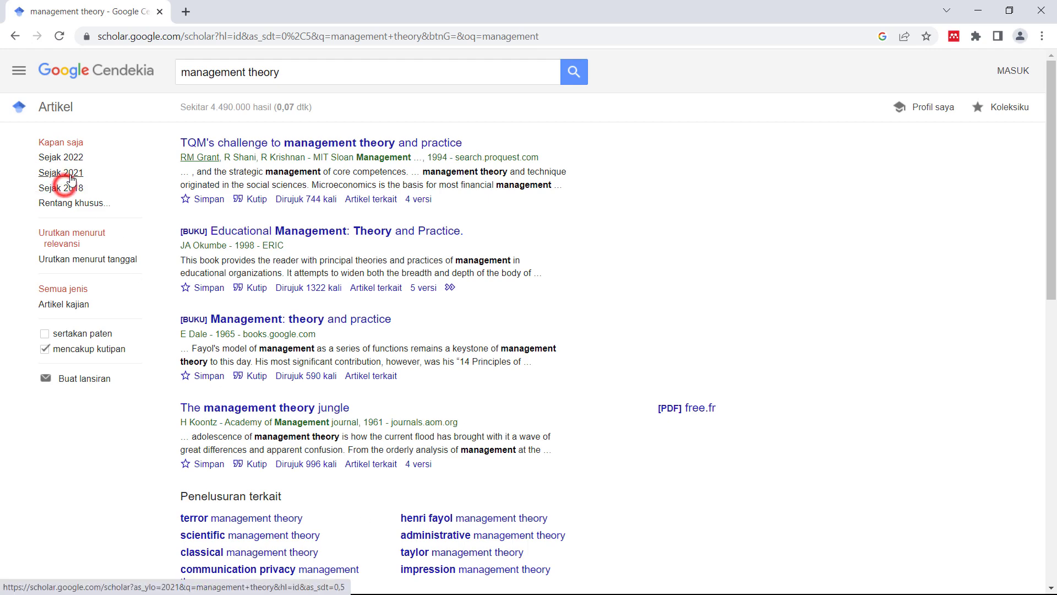
{"action": "left_click", "coordinate": [66, 189]}
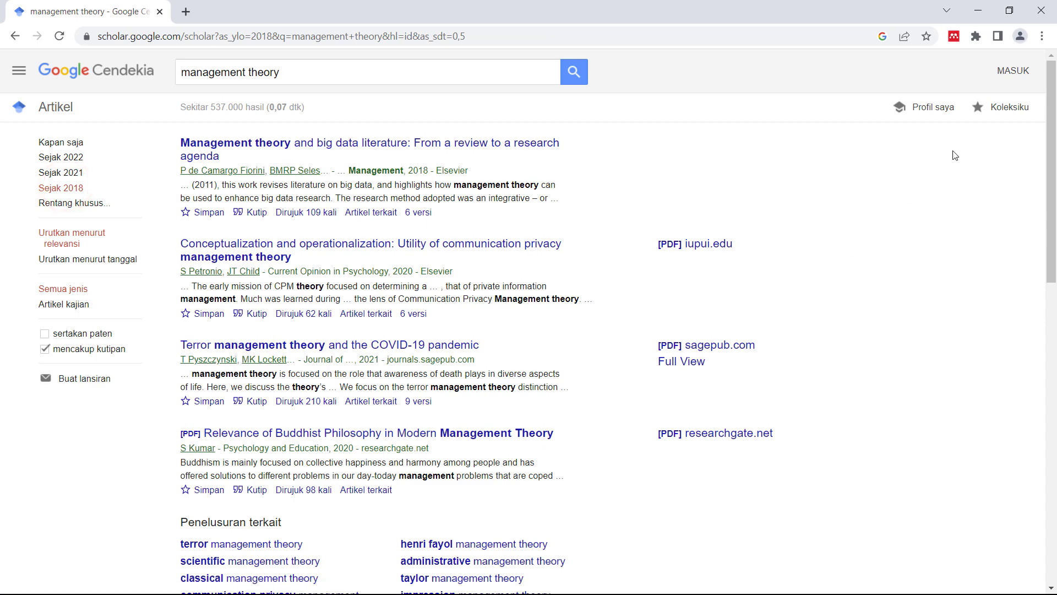
{"action": "left_click", "coordinate": [953, 36]}
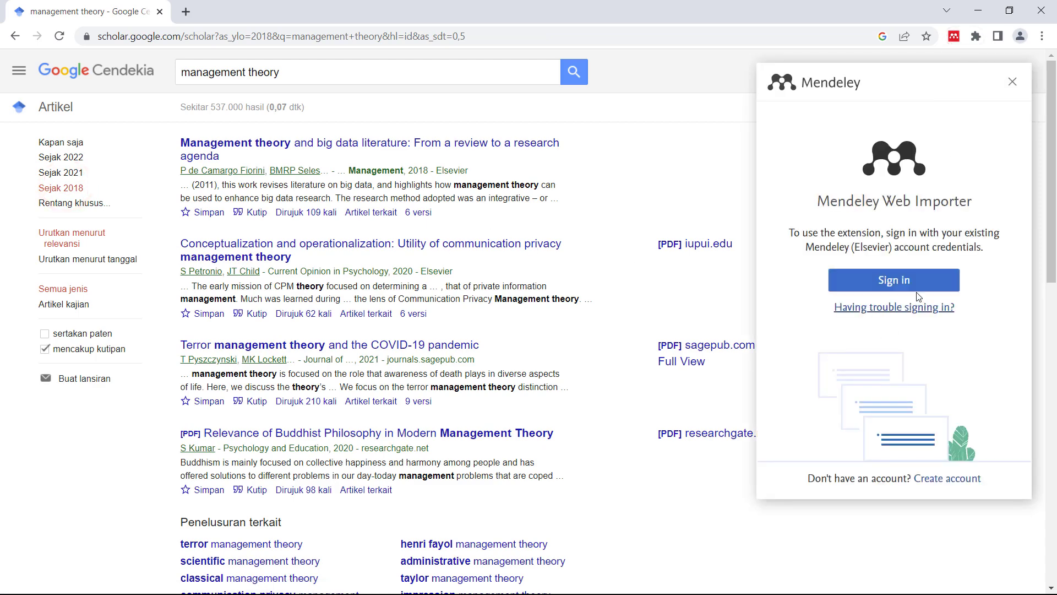
- Sign in to Mendeley Web Importer with the account e-mail and password
{"action": "left_click", "coordinate": [881, 281]}
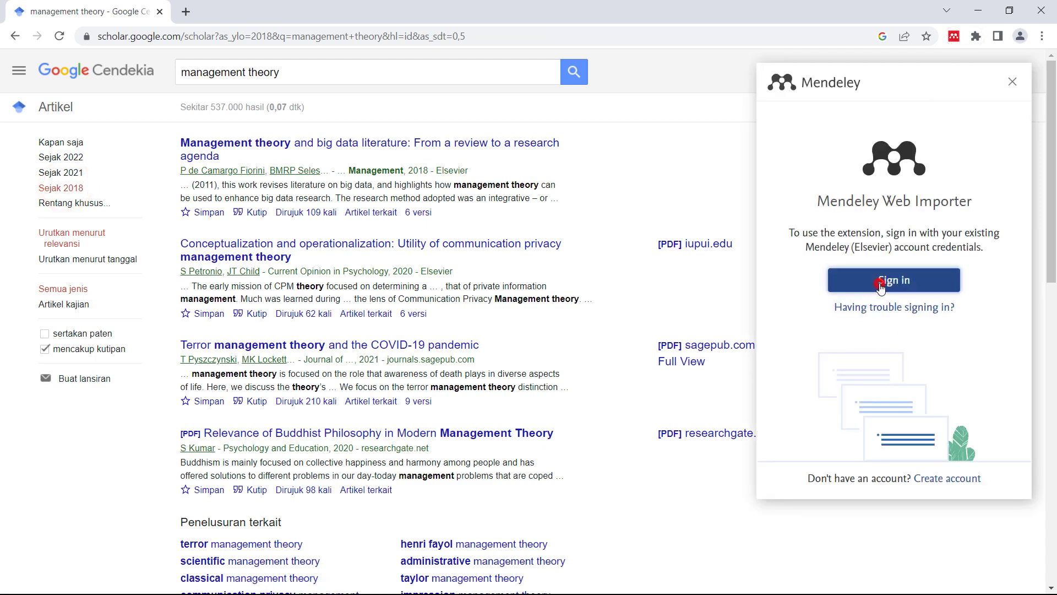
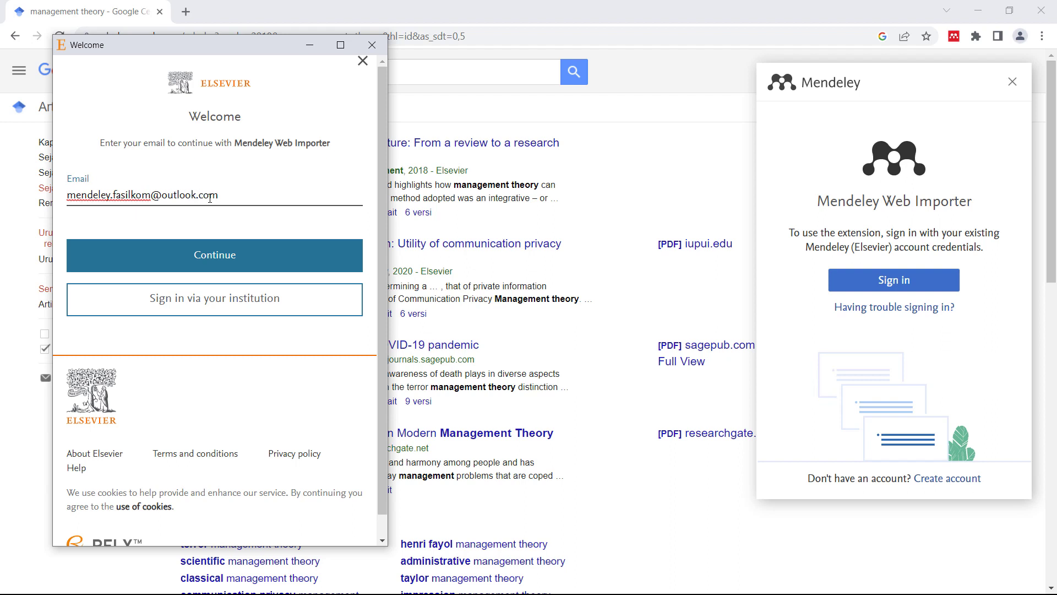
{"action": "left_click", "coordinate": [194, 259]}
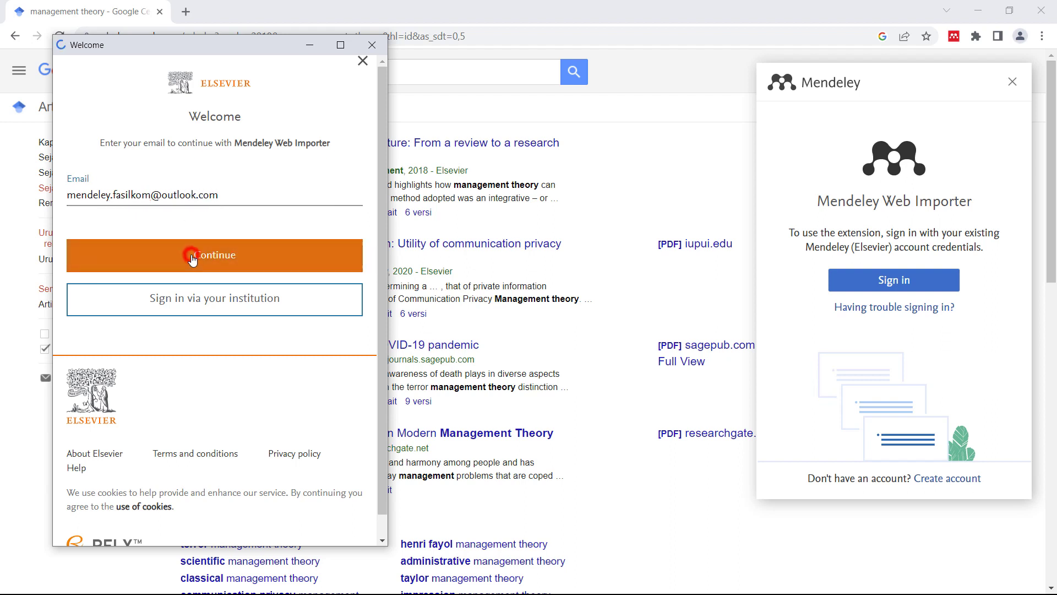
{"action": "left_click", "coordinate": [205, 241]}
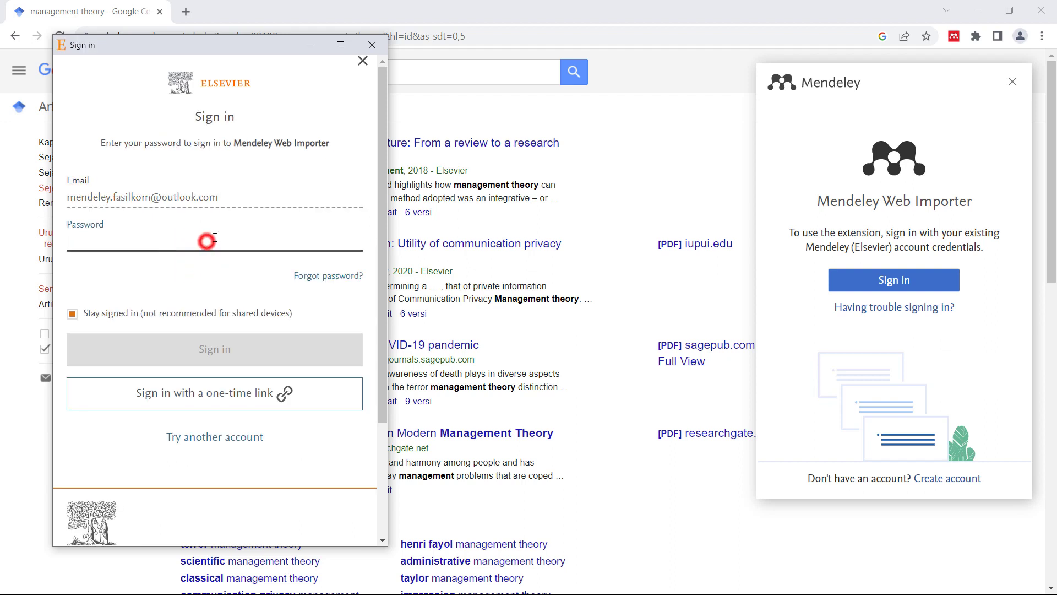
{"action": "type", "text": "•••"}
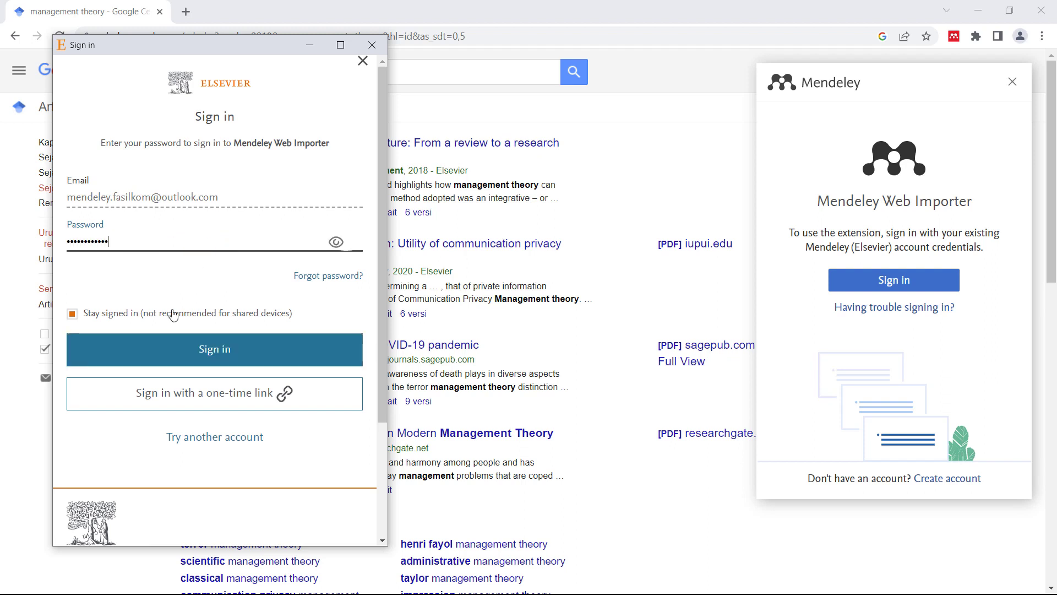
{"action": "left_click", "coordinate": [128, 355]}
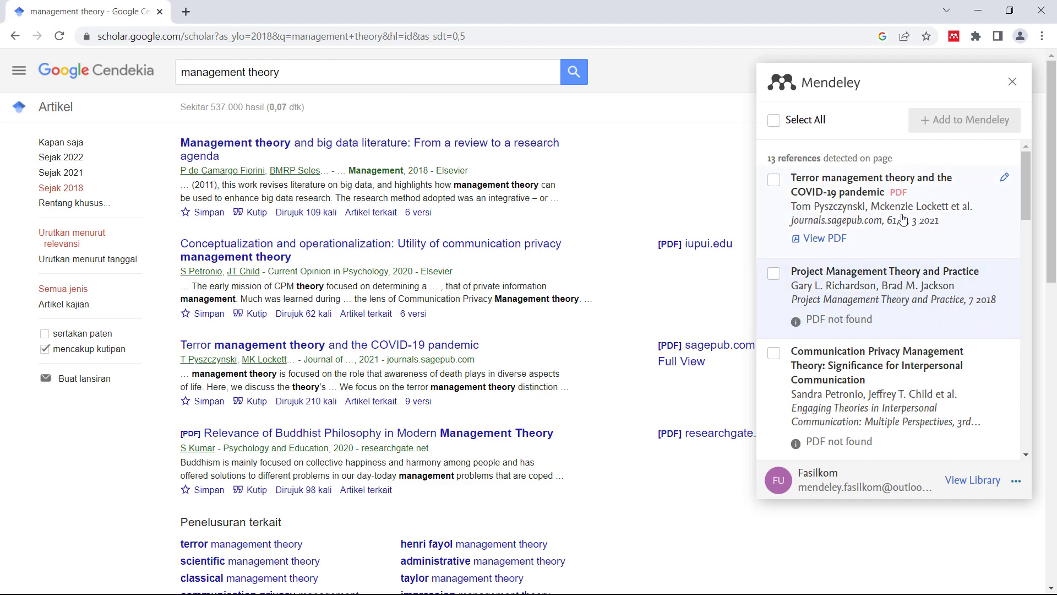
- Tick the Terror management theory, 'I just shared your responses' and Conceptualization and operationalization references
{"action": "scroll", "coordinate": [903, 276], "scroll_direction": "down", "scroll_amount": 2}
{"action": "scroll", "coordinate": [903, 276], "scroll_direction": "down", "scroll_amount": 5}
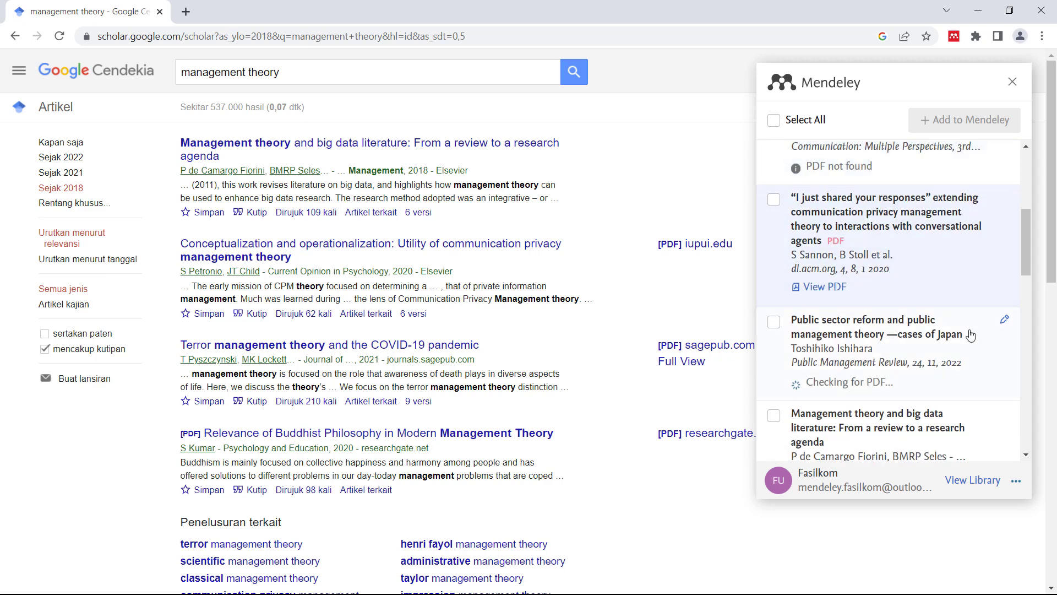
{"action": "scroll", "coordinate": [931, 315], "scroll_direction": "down", "scroll_amount": 2}
{"action": "scroll", "coordinate": [932, 344], "scroll_direction": "down", "scroll_amount": 1}
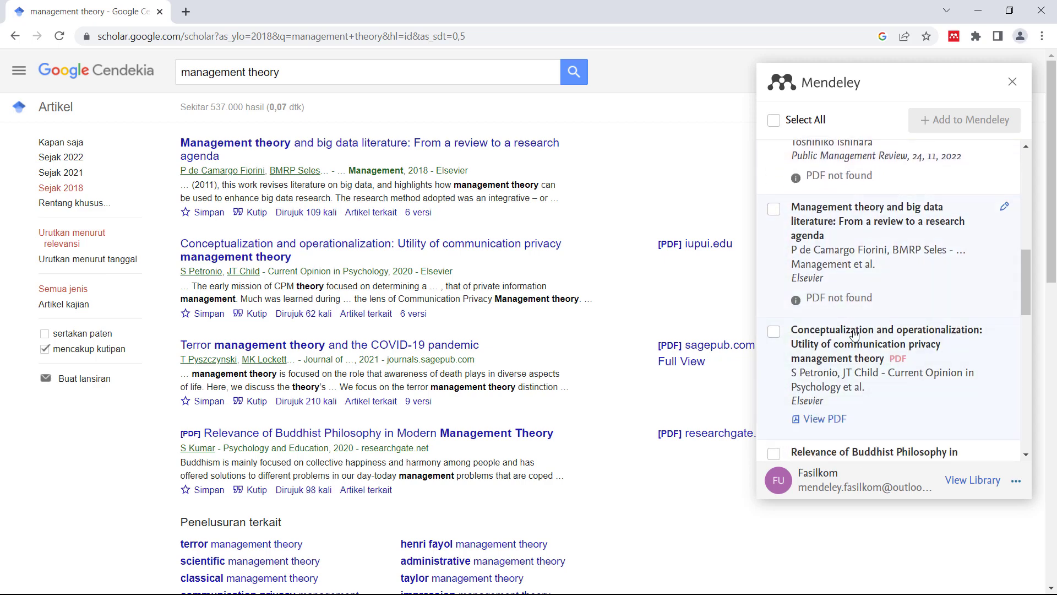
{"action": "scroll", "coordinate": [858, 434], "scroll_direction": "up", "scroll_amount": 10}
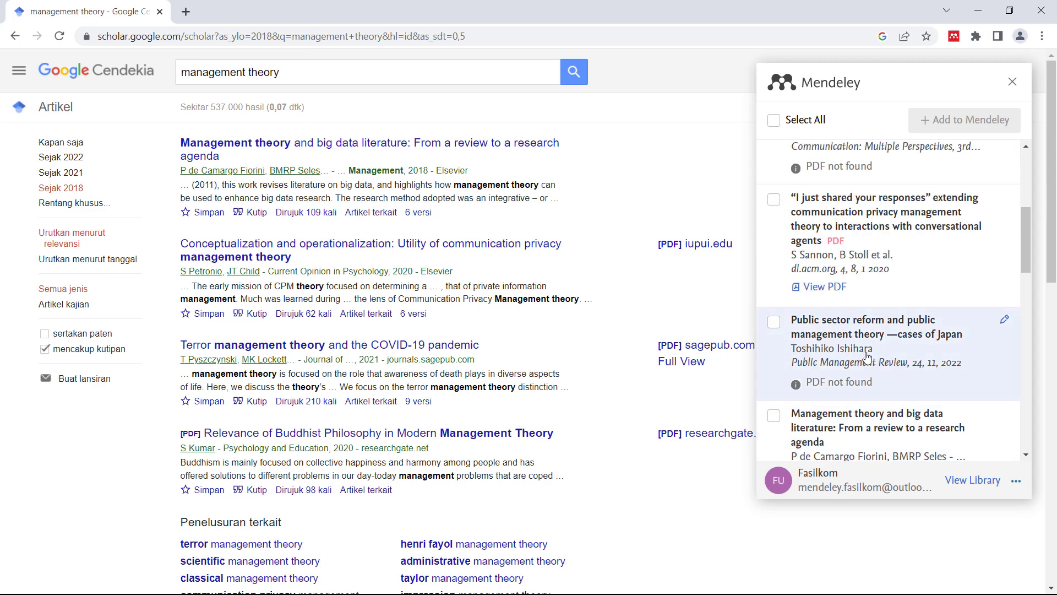
{"action": "left_click", "coordinate": [774, 179]}
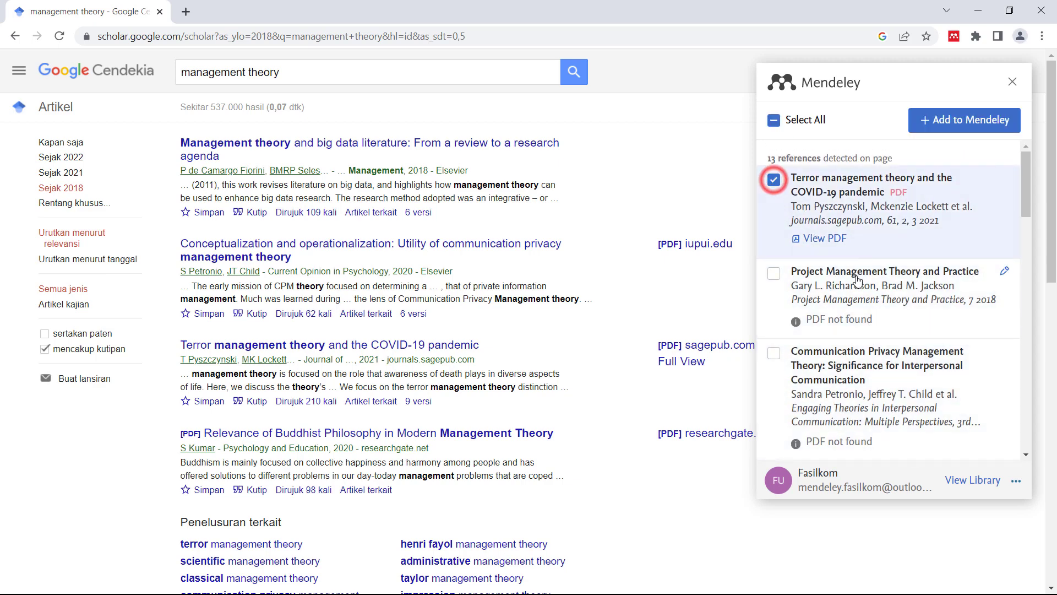
{"action": "scroll", "coordinate": [775, 182], "scroll_direction": "down", "scroll_amount": 4}
{"action": "left_click", "coordinate": [774, 268]}
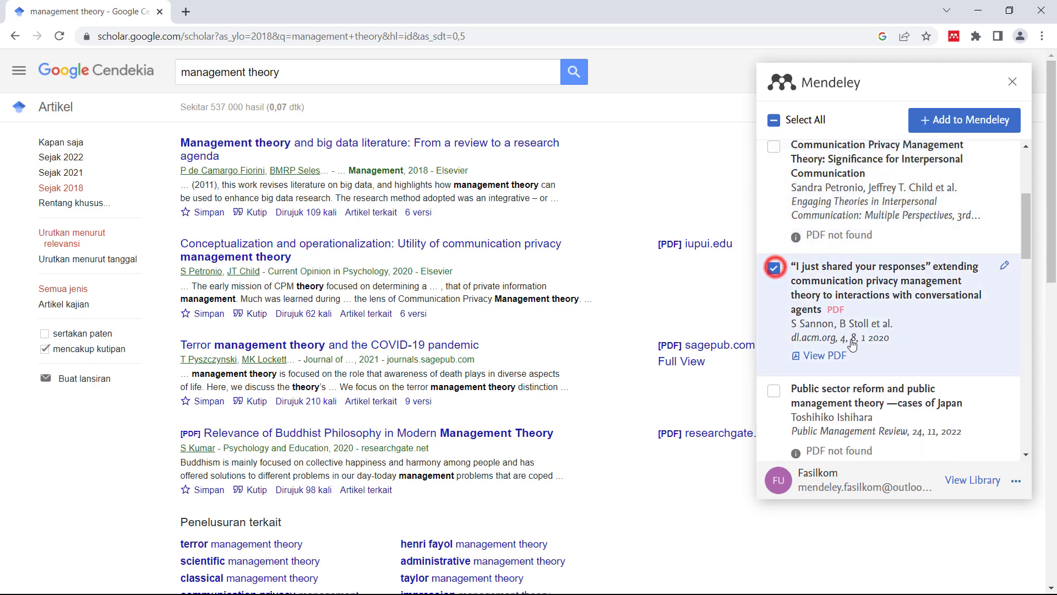
{"action": "scroll", "coordinate": [775, 269], "scroll_direction": "down", "scroll_amount": 4}
{"action": "left_click", "coordinate": [774, 400]}
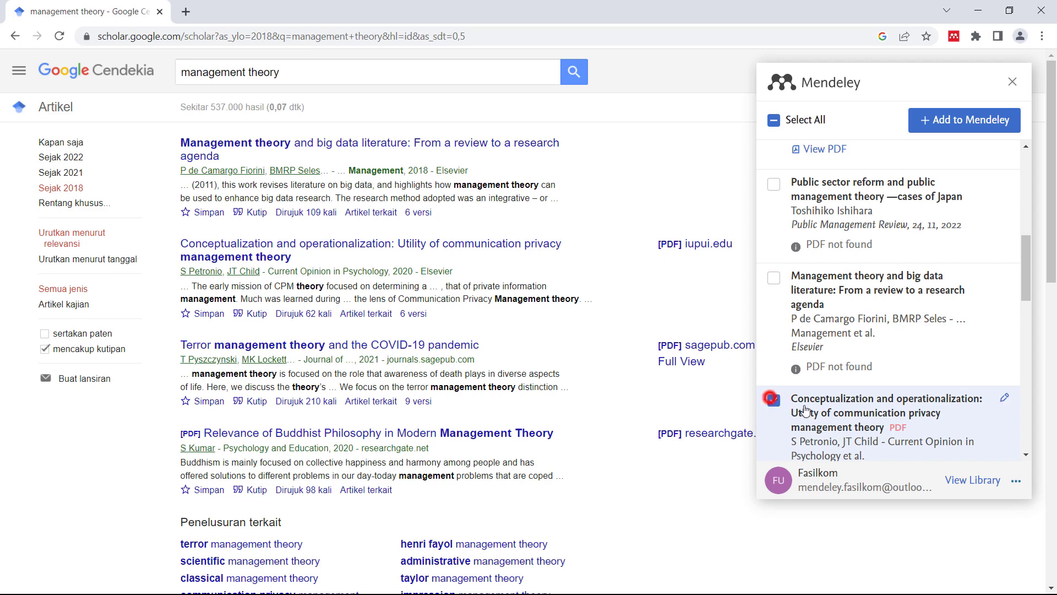
- Tick the Buddhist Philosophy, Intercultural communication and Communication privacy management references, then add all to Mendeley
{"action": "scroll", "coordinate": [775, 401], "scroll_direction": "down", "scroll_amount": 4}
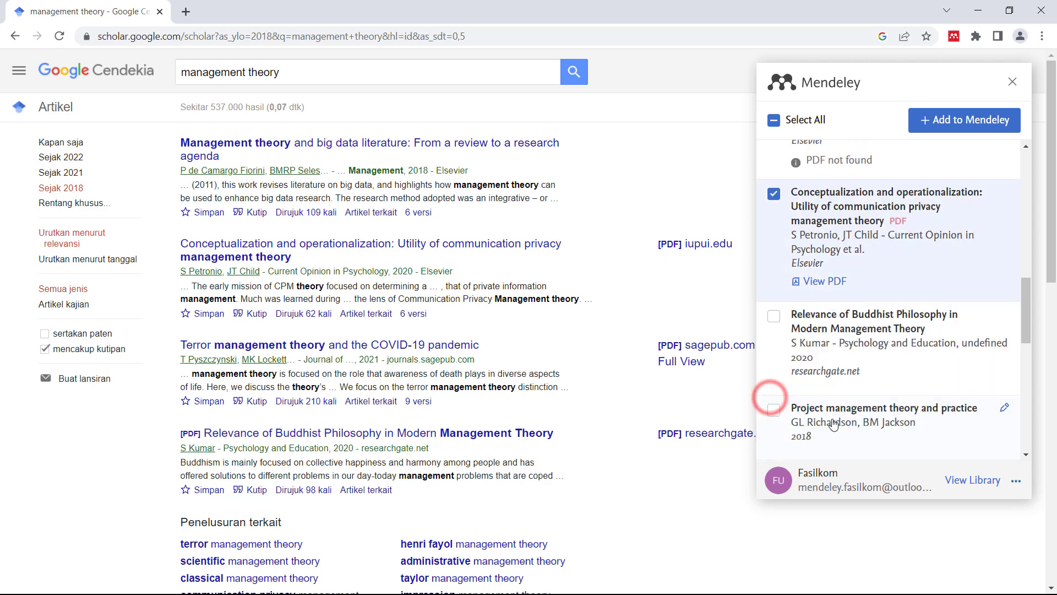
{"action": "left_click", "coordinate": [774, 315]}
{"action": "scroll", "coordinate": [798, 341], "scroll_direction": "down", "scroll_amount": 4}
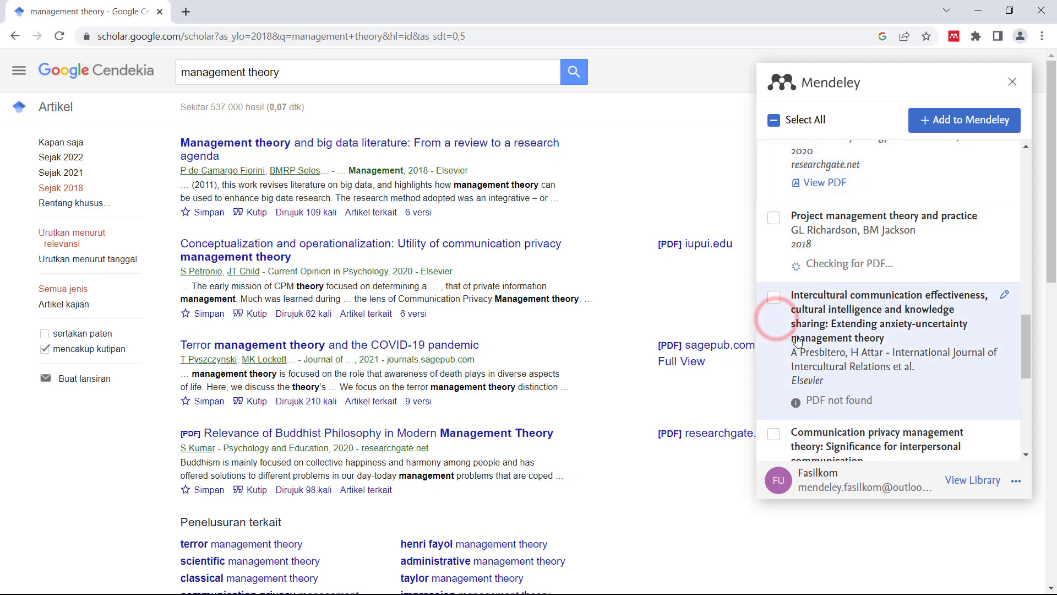
{"action": "left_click", "coordinate": [776, 298]}
{"action": "scroll", "coordinate": [776, 300], "scroll_direction": "down", "scroll_amount": 4}
{"action": "left_click", "coordinate": [774, 227]}
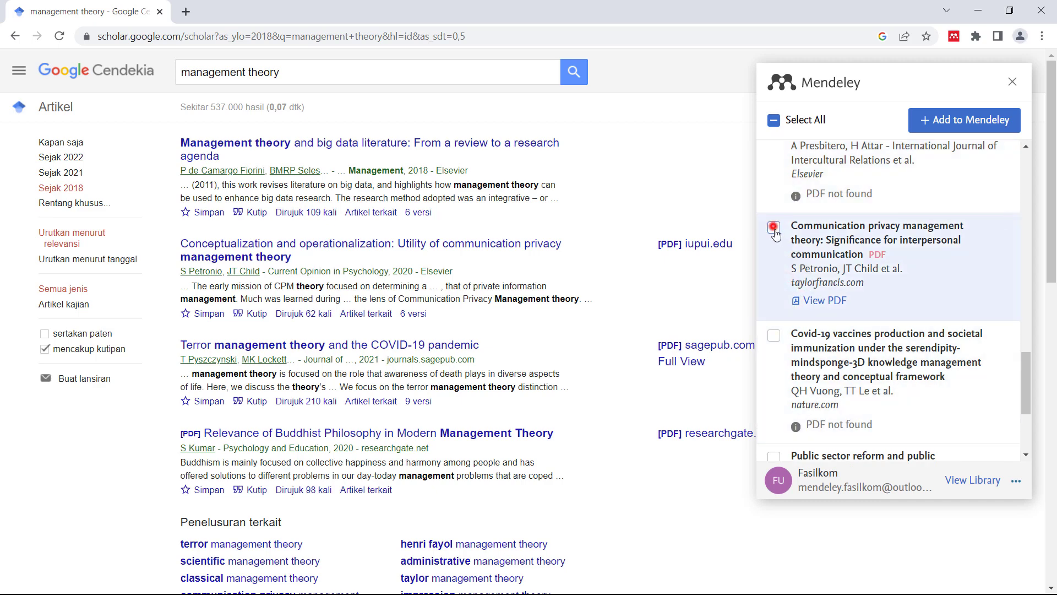
{"action": "left_click", "coordinate": [948, 122]}
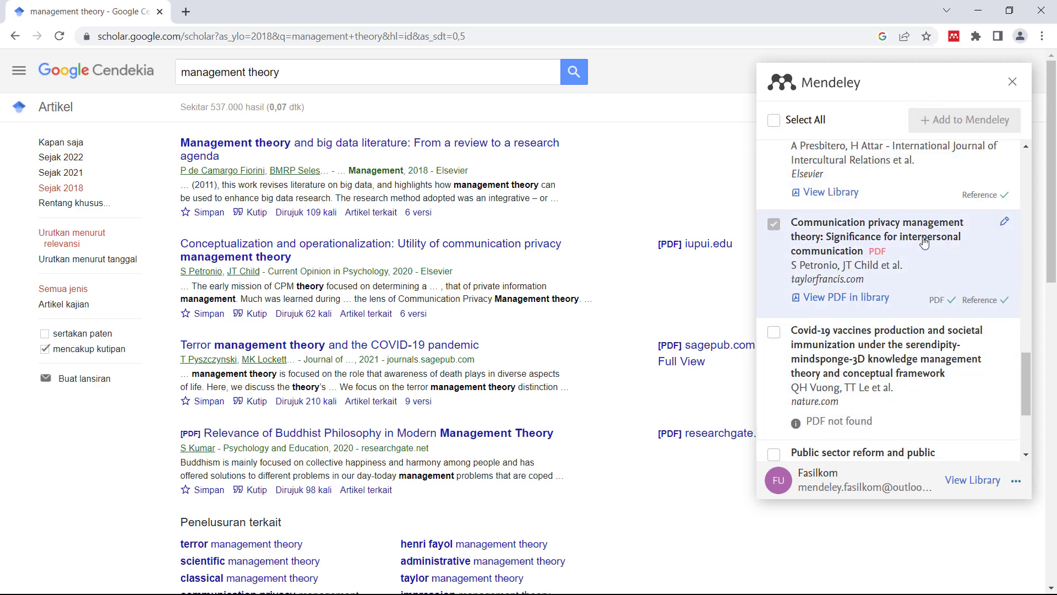
{"action": "key", "text": "ctrl+t"}
- Open ScienceDirect in the new tab and search for 'management'
{"action": "type", "text": "sciencedirect"}
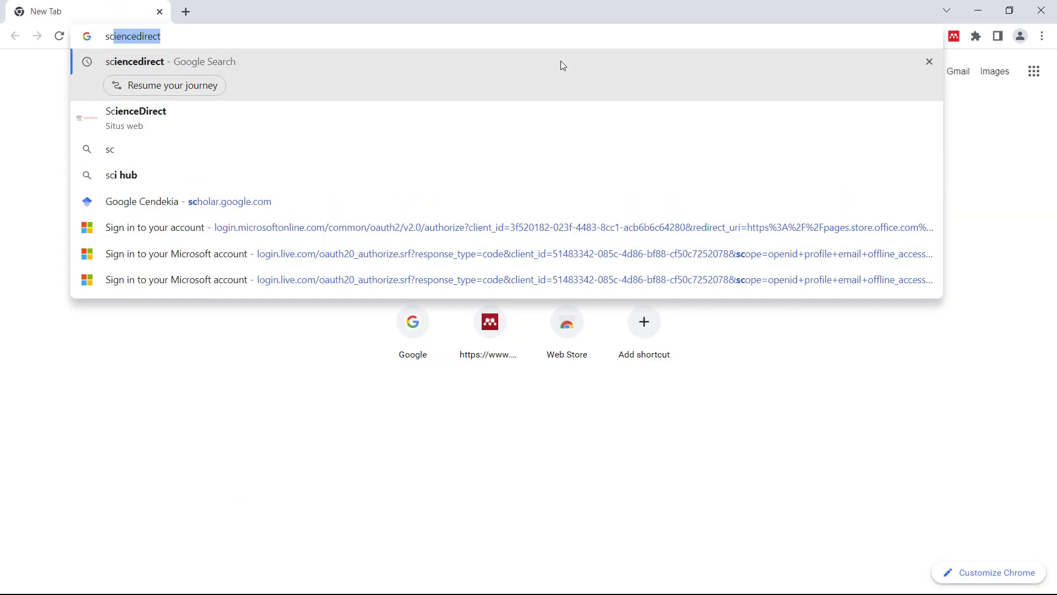
{"action": "key", "text": "Return"}
{"action": "left_click", "coordinate": [297, 202]}
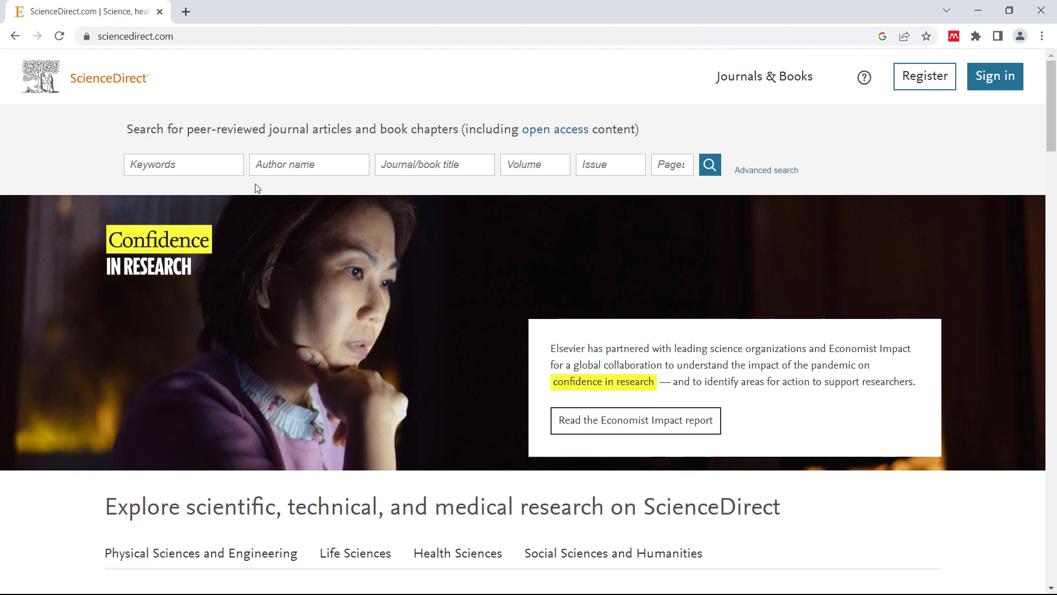
{"action": "left_click", "coordinate": [227, 160]}
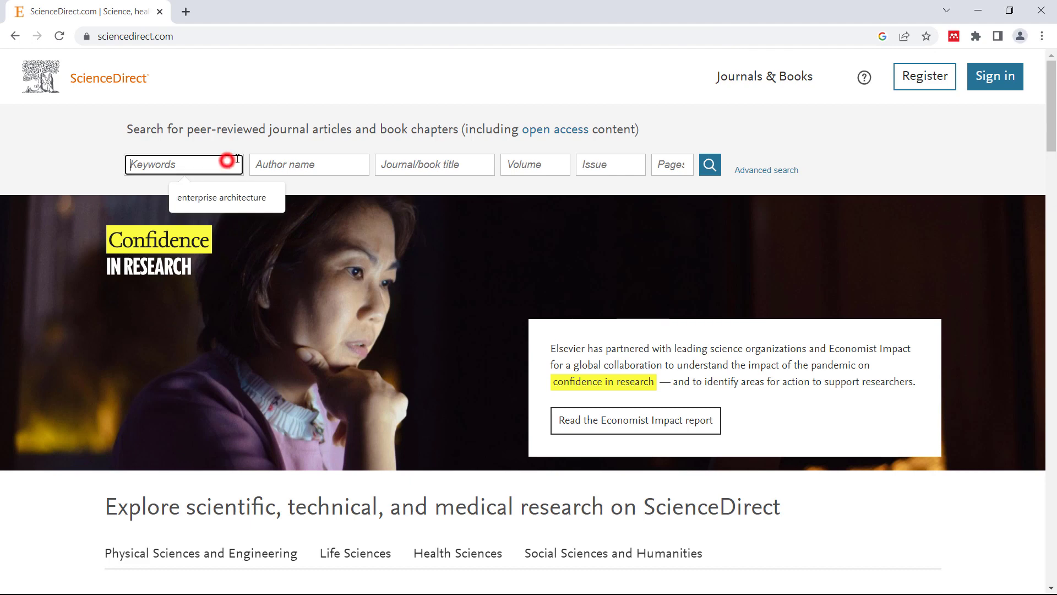
{"action": "type", "text": "management"}
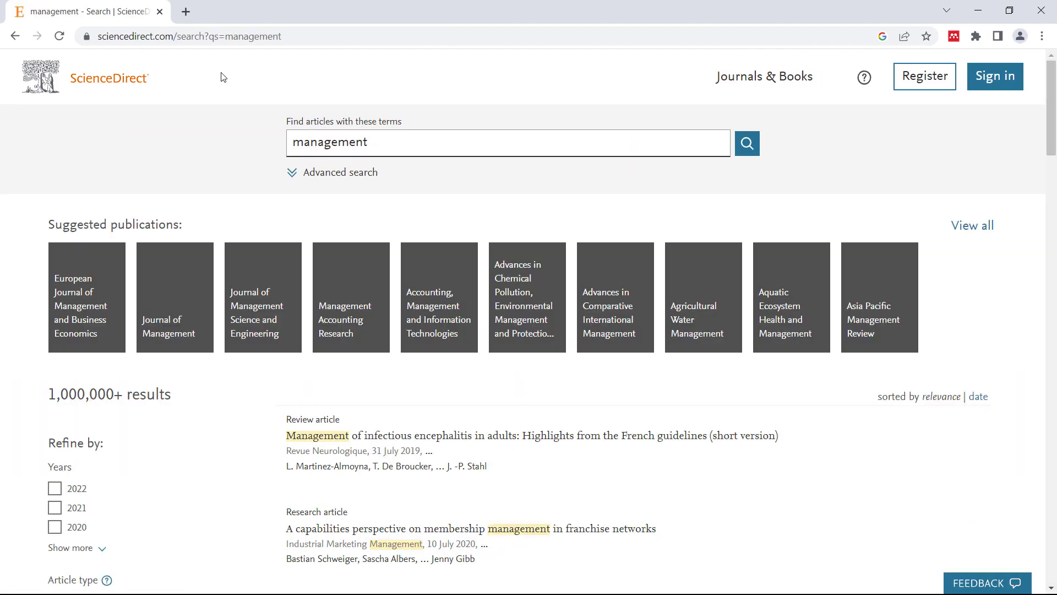
{"action": "scroll", "coordinate": [837, 155], "scroll_direction": "down", "scroll_amount": 10}
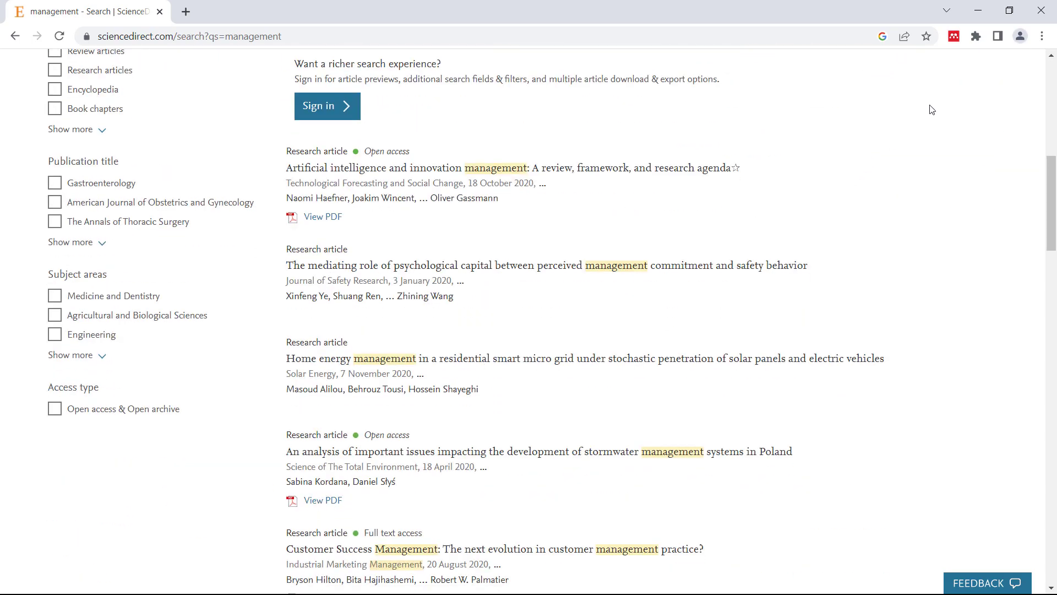
{"action": "scroll", "coordinate": [930, 110], "scroll_direction": "down", "scroll_amount": 3}
- Add the AI and innovation management, stormwater management and Reframing human excreta articles to Mendeley
{"action": "left_click", "coordinate": [954, 37]}
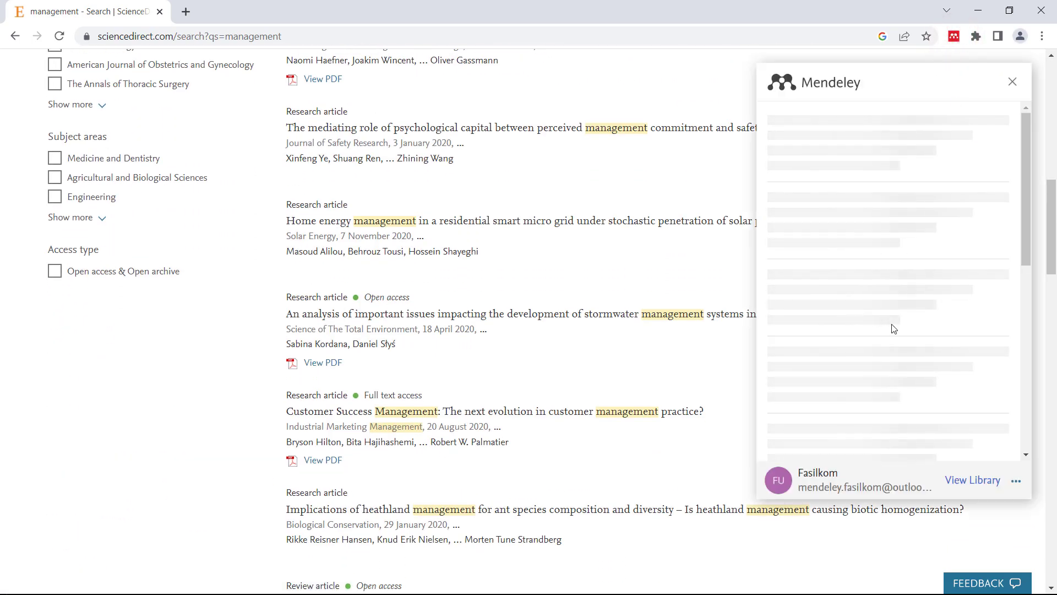
{"action": "scroll", "coordinate": [870, 308], "scroll_direction": "down", "scroll_amount": 2}
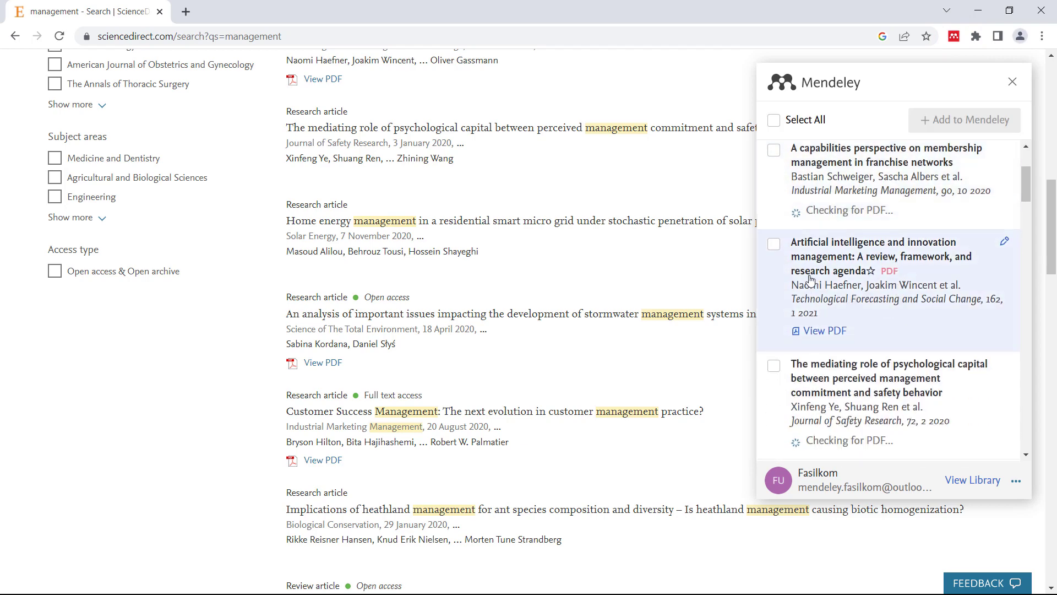
{"action": "left_click", "coordinate": [774, 244]}
{"action": "scroll", "coordinate": [776, 242], "scroll_direction": "down", "scroll_amount": 3}
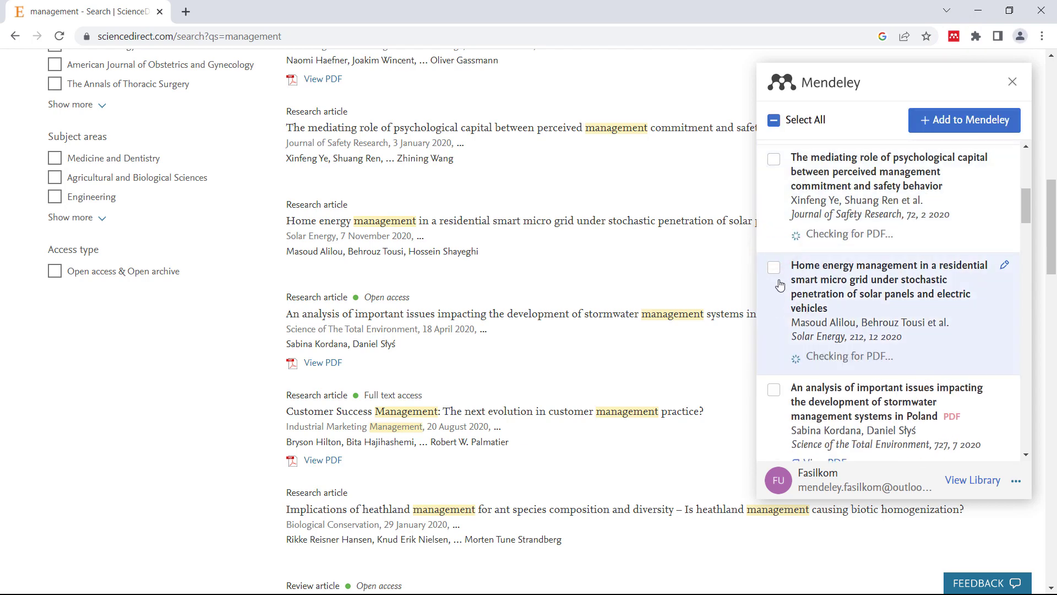
{"action": "left_click", "coordinate": [776, 391]}
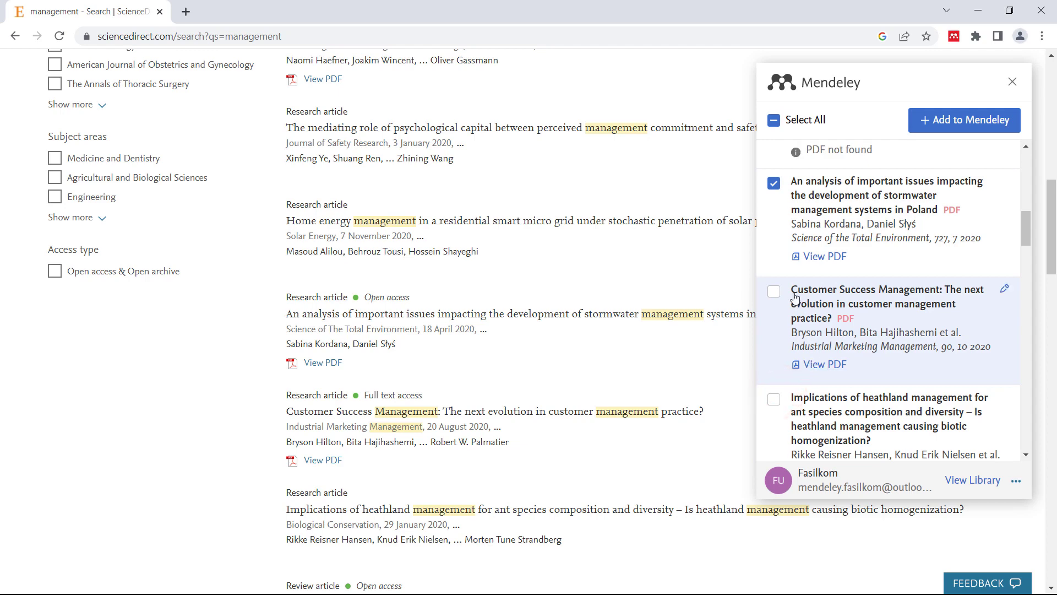
{"action": "scroll", "coordinate": [779, 292], "scroll_direction": "down", "scroll_amount": 5}
{"action": "left_click", "coordinate": [775, 232]}
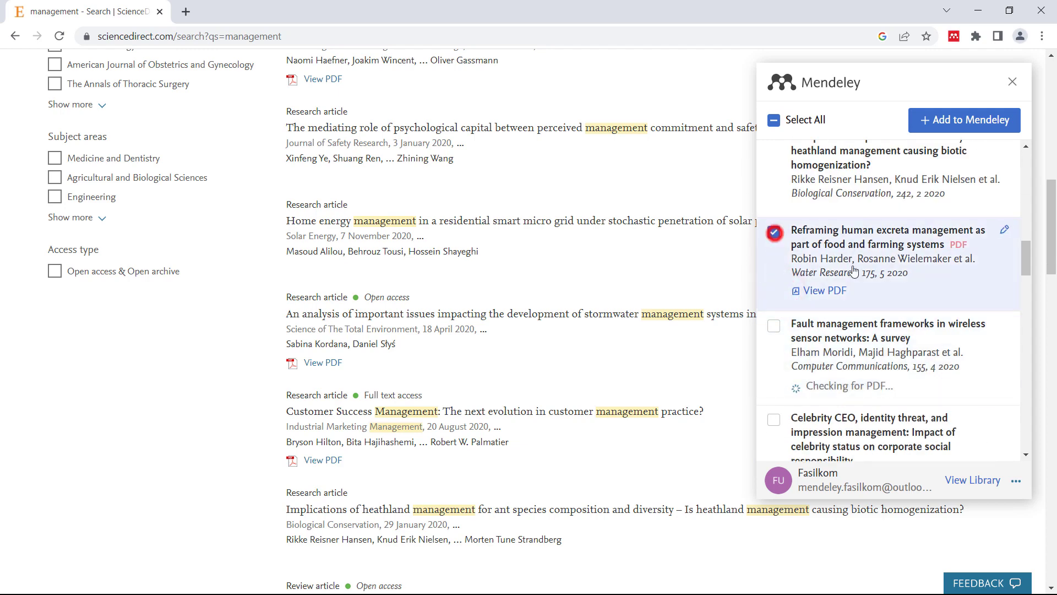
{"action": "scroll", "coordinate": [876, 340], "scroll_direction": "down", "scroll_amount": 5}
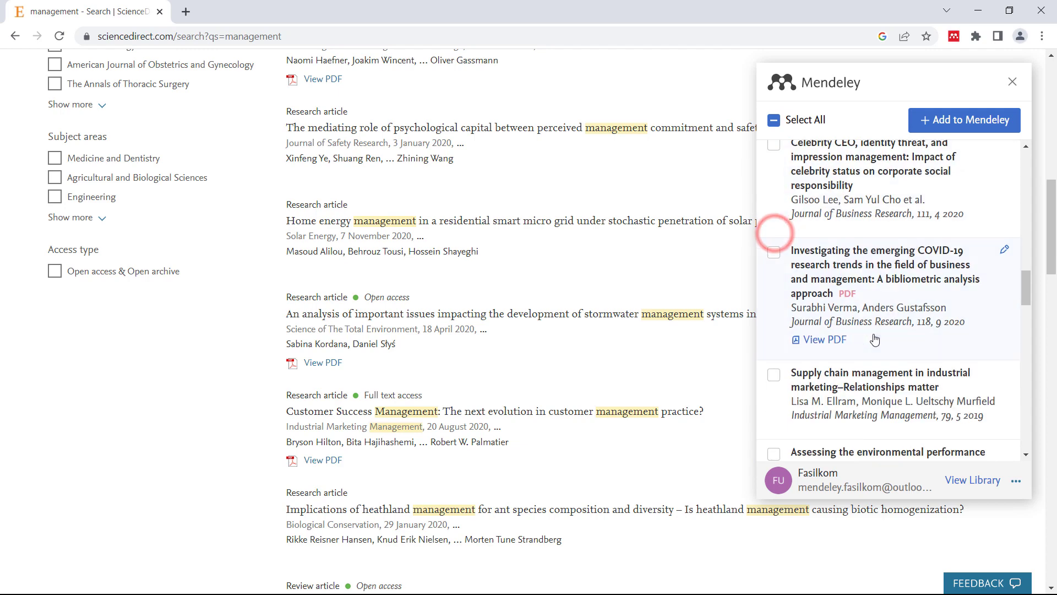
{"action": "left_click", "coordinate": [945, 119]}
{"action": "double_click", "coordinate": [75, 314]}
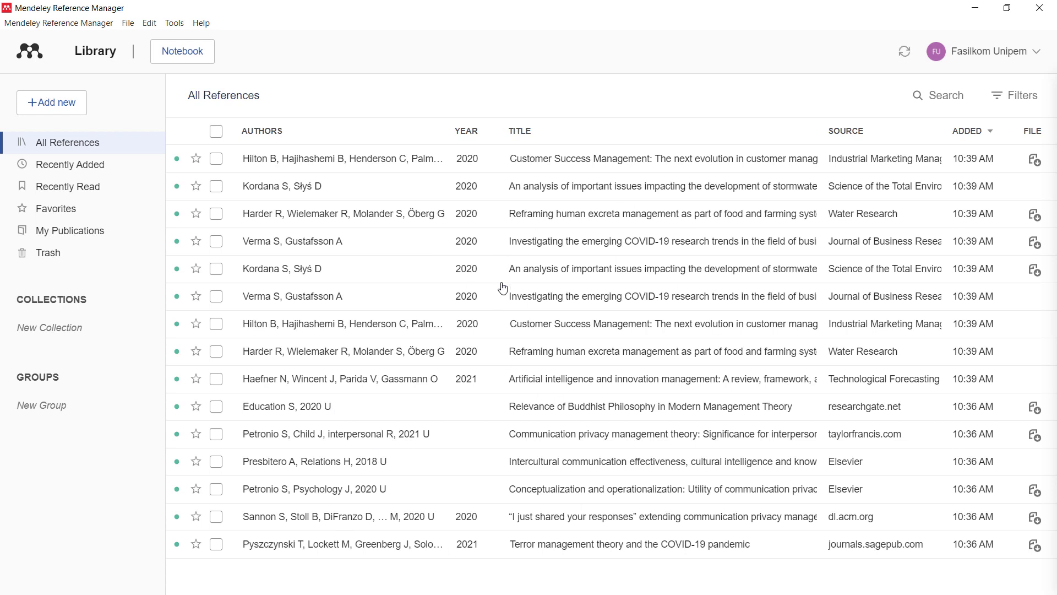
- View the Customer Success Management details, then close the Info panel to show the full table
{"action": "left_click", "coordinate": [395, 164]}
{"action": "scroll", "coordinate": [918, 329], "scroll_direction": "down", "scroll_amount": 1}
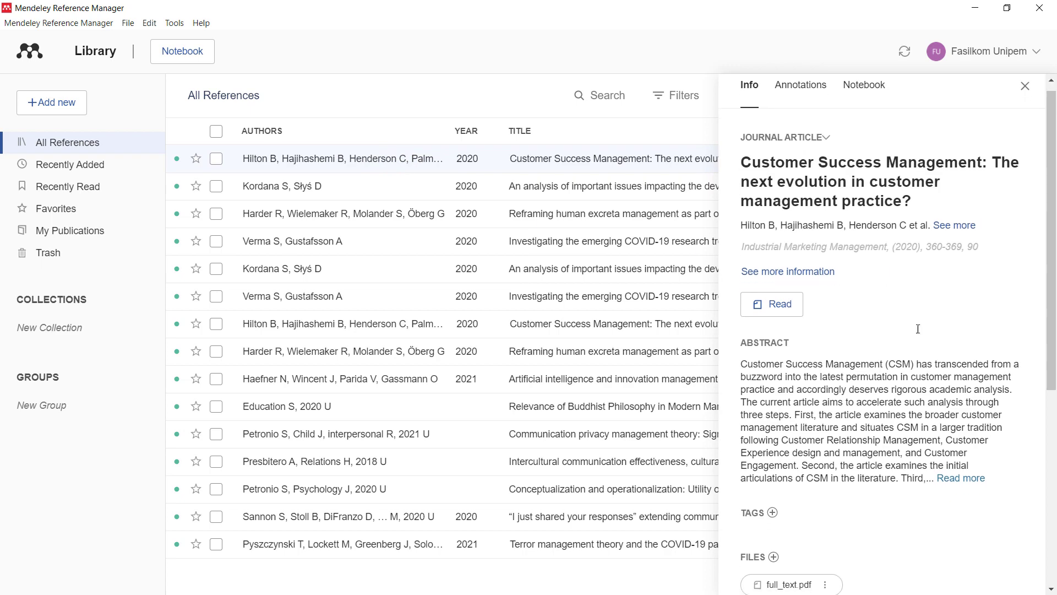
{"action": "scroll", "coordinate": [918, 329], "scroll_direction": "down", "scroll_amount": 5}
{"action": "scroll", "coordinate": [876, 295], "scroll_direction": "up", "scroll_amount": 6}
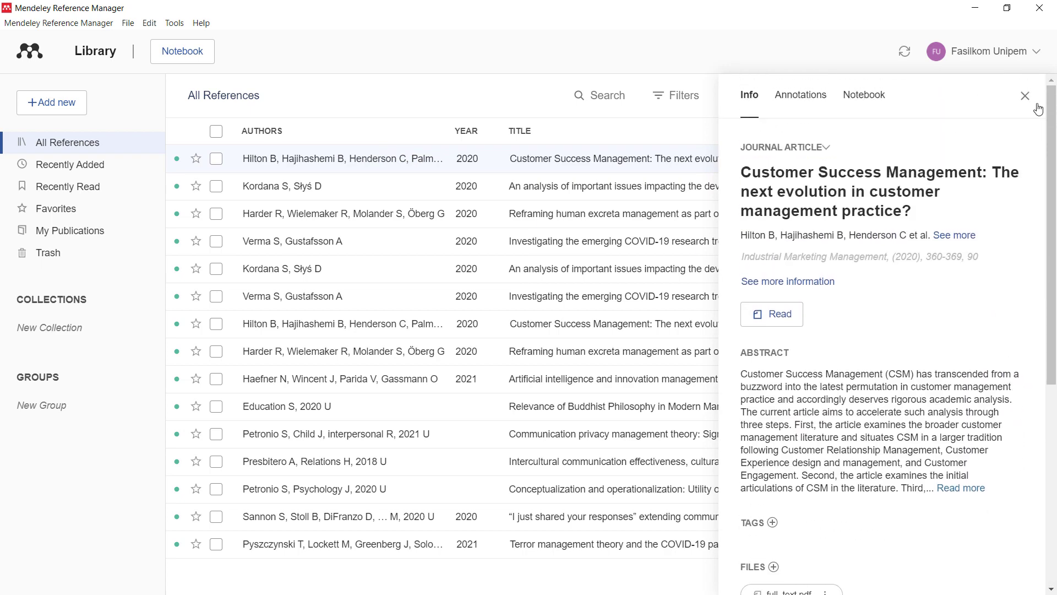
{"action": "left_click", "coordinate": [1030, 98]}
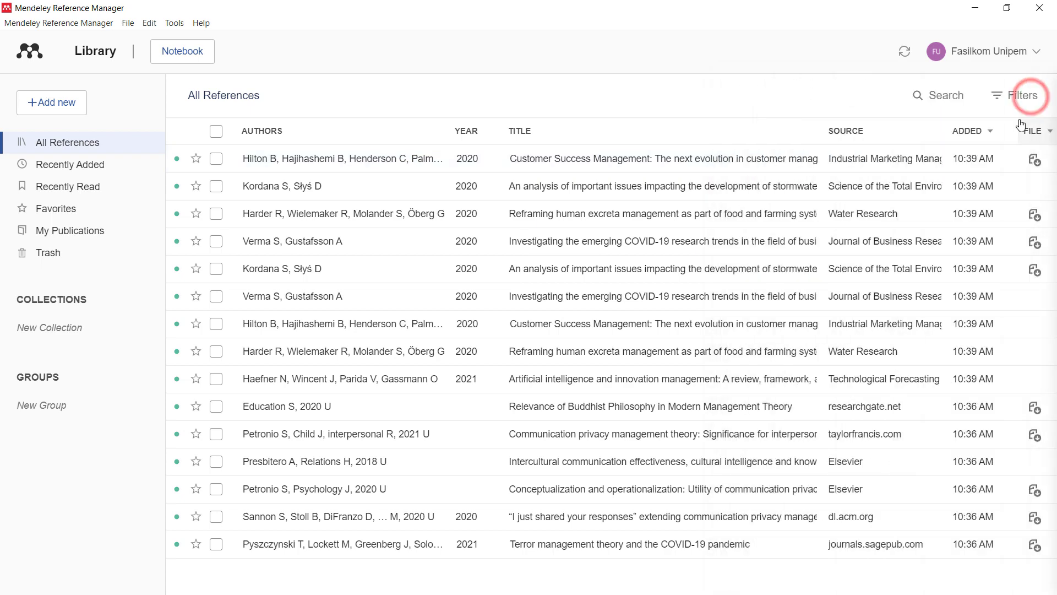
- Open the Customer Success Management PDF and highlight the passage from Consider to Customer Engagement in yellow
{"action": "left_click", "coordinate": [1041, 168]}
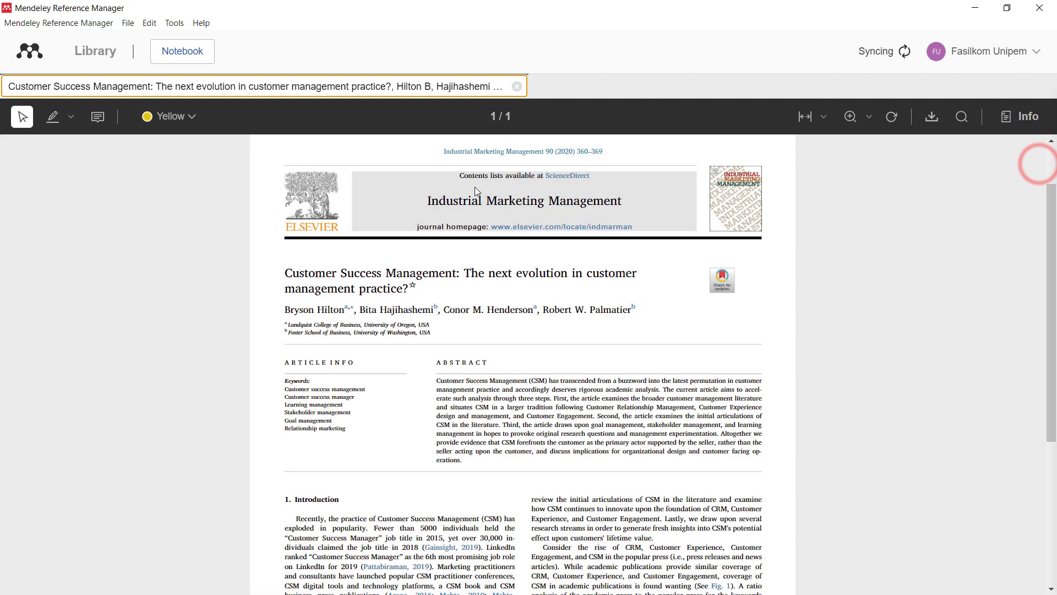
{"action": "scroll", "coordinate": [474, 215], "scroll_direction": "down", "scroll_amount": 5}
{"action": "scroll", "coordinate": [656, 435], "scroll_direction": "up", "scroll_amount": 2}
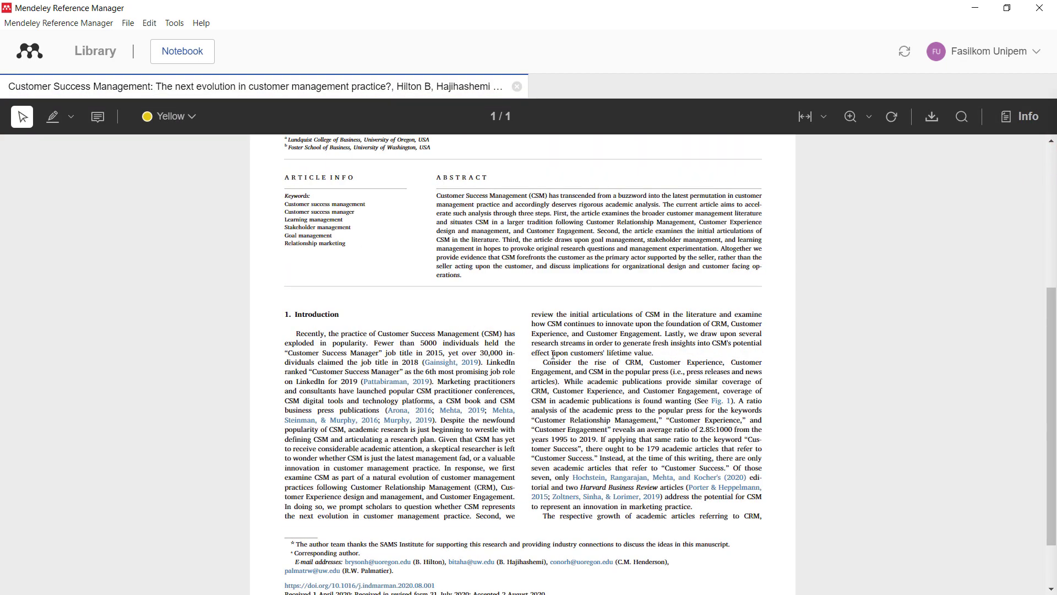
{"action": "left_click_drag", "start_coordinate": [543, 363], "coordinate": [718, 392]}
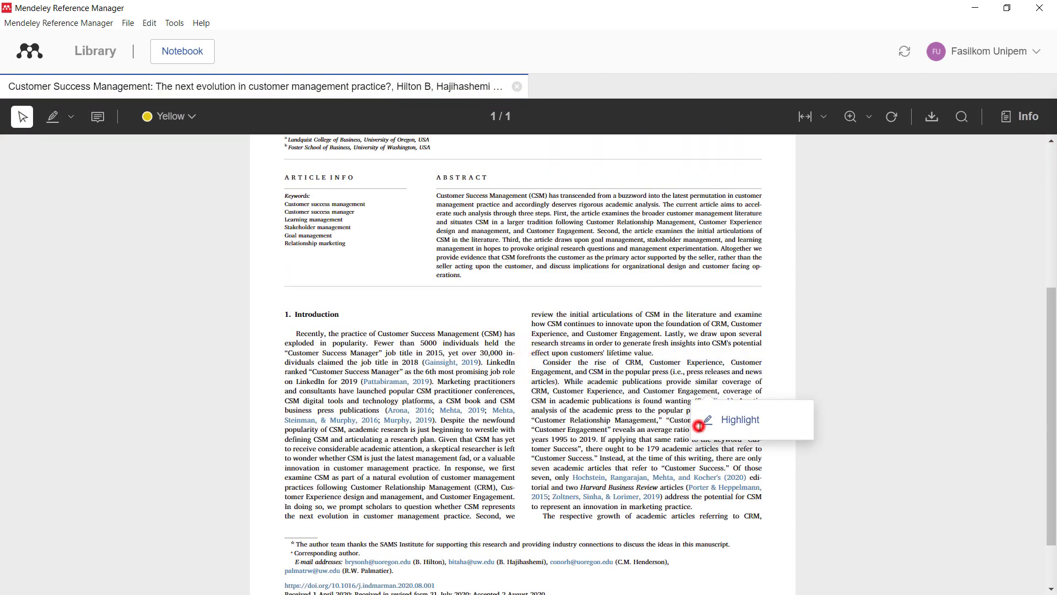
{"action": "left_click", "coordinate": [700, 422]}
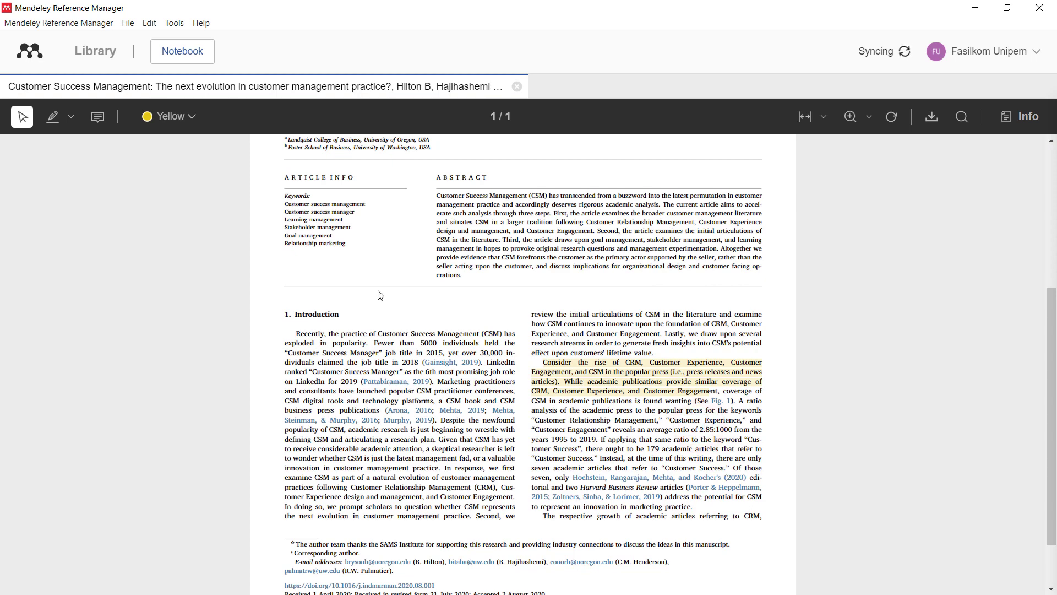
- Highlight the sentences about 179 expected academic articles in red, then open the Reframing human excreta PDF
{"action": "scroll", "coordinate": [410, 247], "scroll_direction": "down", "scroll_amount": 2}
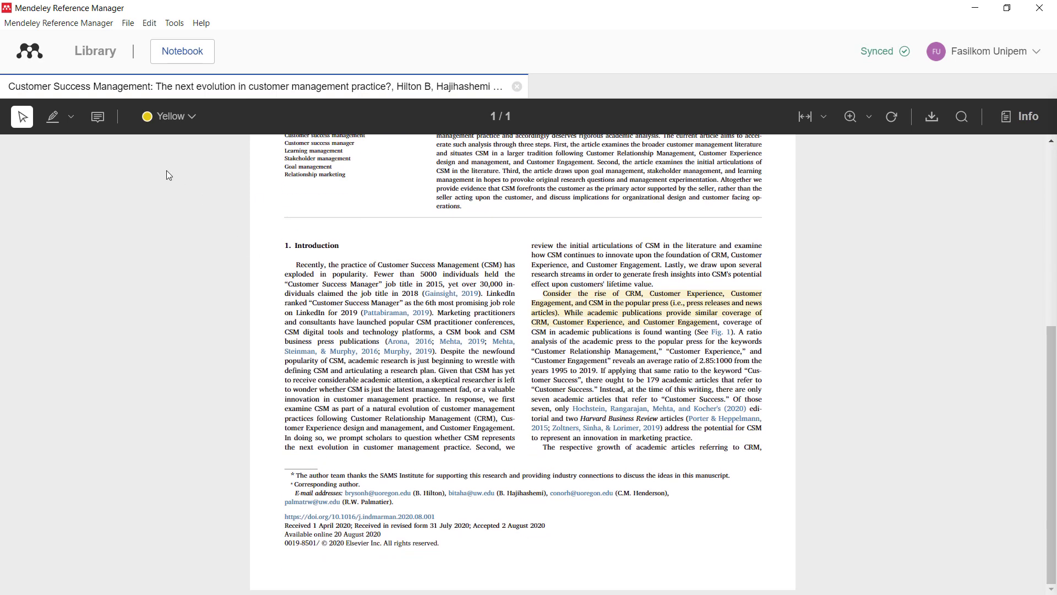
{"action": "left_click", "coordinate": [70, 116]}
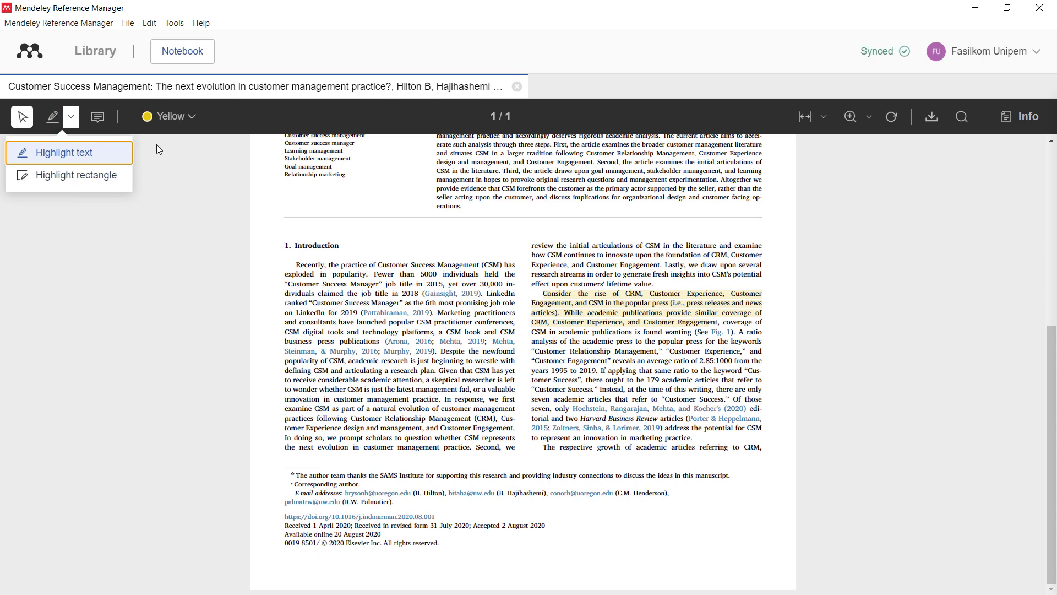
{"action": "left_click", "coordinate": [195, 115]}
{"action": "left_click", "coordinate": [167, 192]}
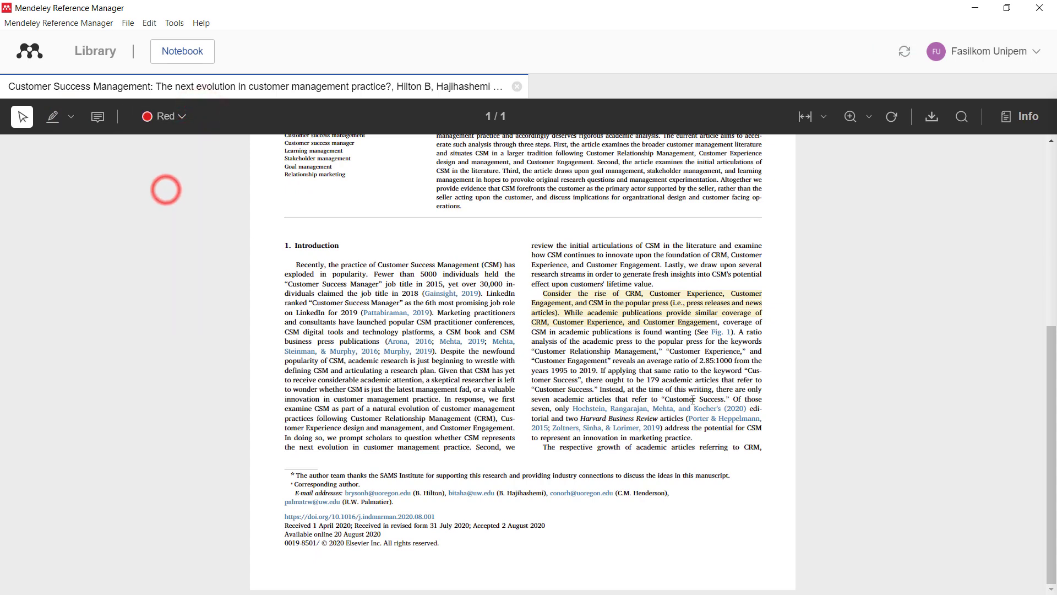
{"action": "left_click_drag", "start_coordinate": [540, 380], "coordinate": [745, 400]}
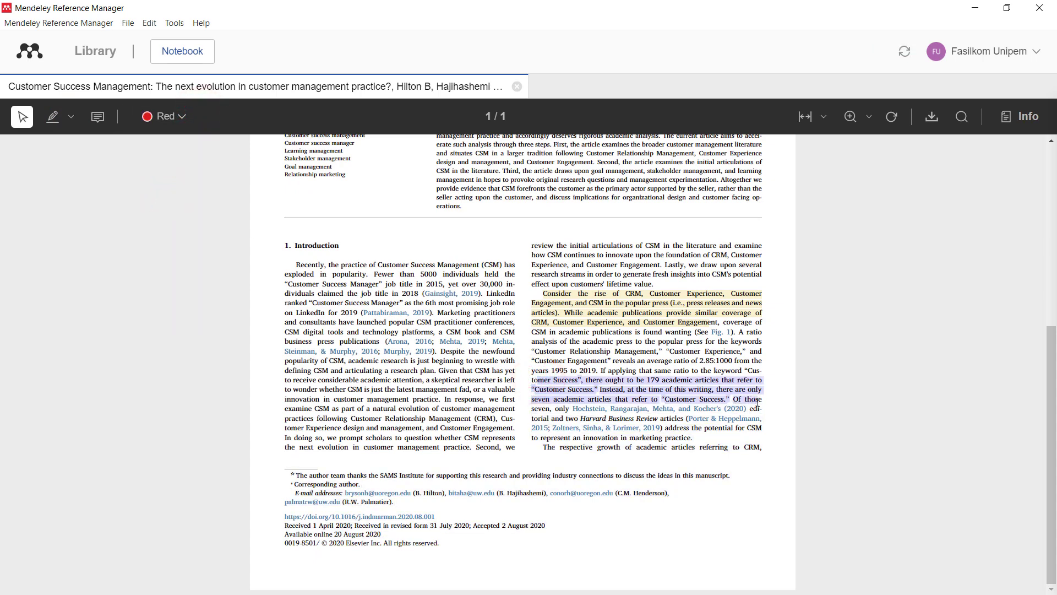
{"action": "left_click", "coordinate": [768, 427]}
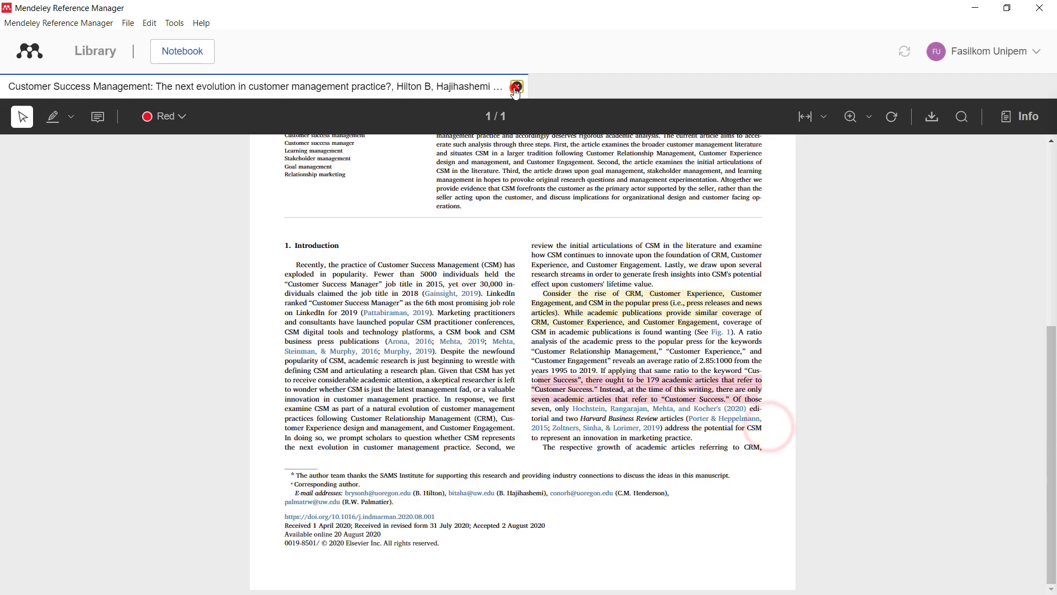
{"action": "left_click", "coordinate": [517, 86]}
{"action": "left_click", "coordinate": [1036, 216]}
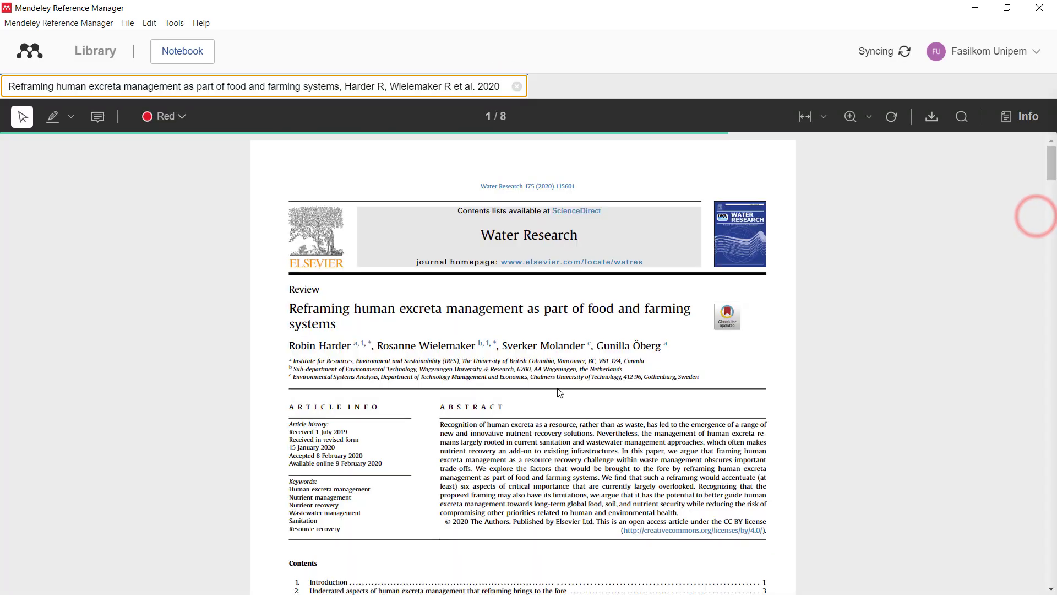
- Highlight the page-2 passage on recycling human excreta nutrients in red
{"action": "scroll", "coordinate": [535, 353], "scroll_direction": "down", "scroll_amount": 15}
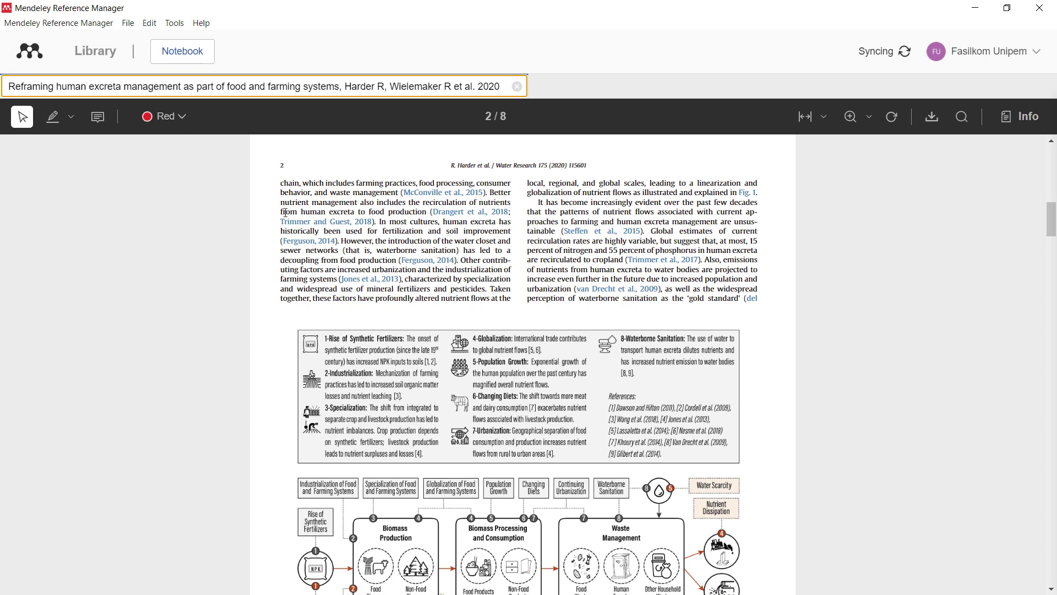
{"action": "left_click_drag", "start_coordinate": [280, 209], "coordinate": [460, 249]}
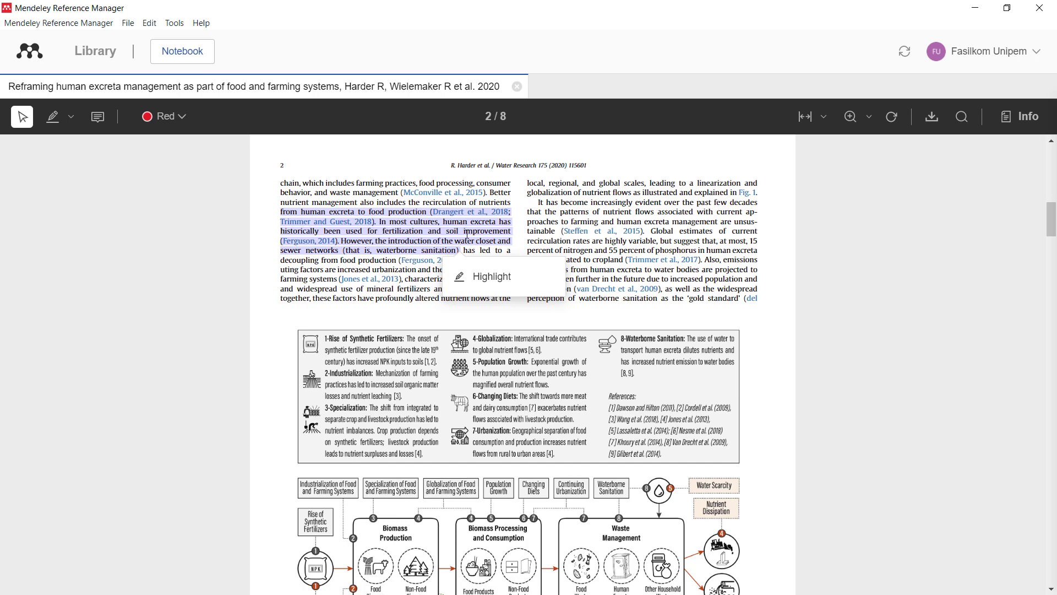
{"action": "left_click", "coordinate": [480, 276]}
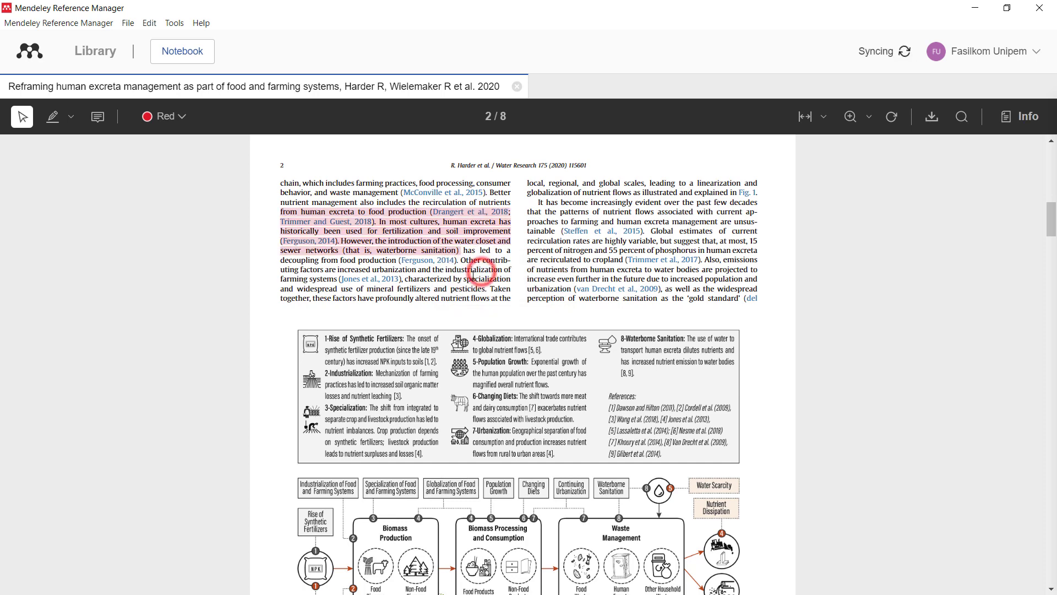
- Highlight the passage from 'It has become' to Steffen in yellow and close the PDF
{"action": "scroll", "coordinate": [537, 311], "scroll_direction": "up", "scroll_amount": 2}
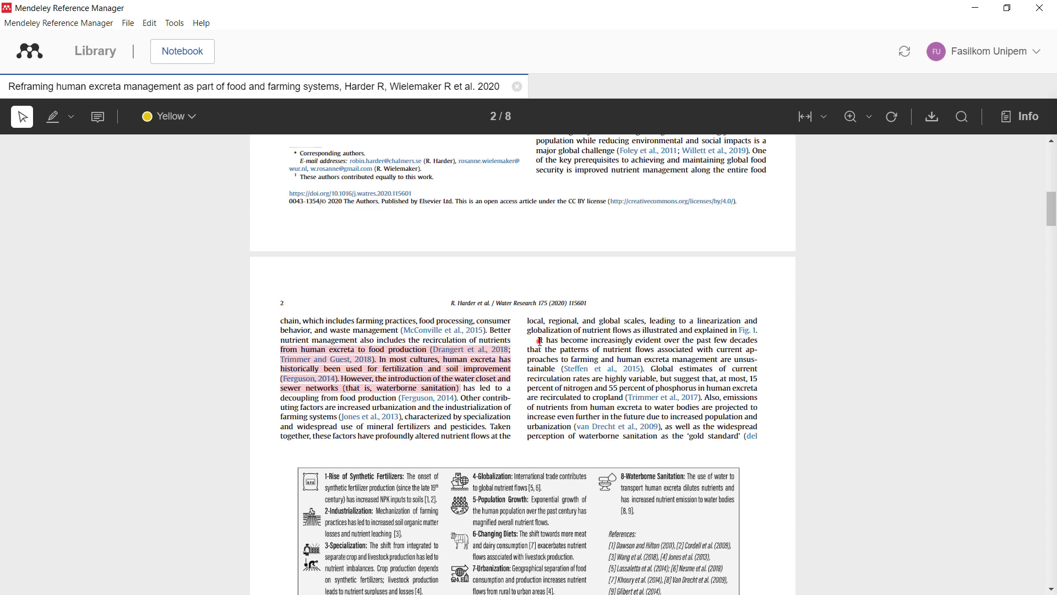
{"action": "left_click_drag", "start_coordinate": [540, 341], "coordinate": [626, 359]}
{"action": "right_click", "coordinate": [628, 351]}
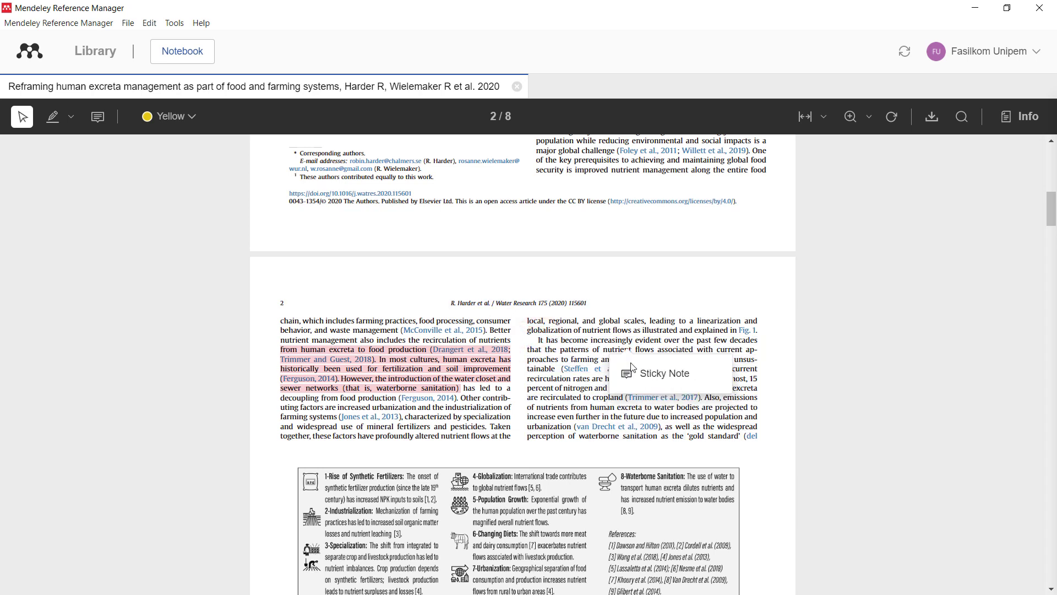
{"action": "left_click", "coordinate": [568, 344]}
{"action": "left_click_drag", "start_coordinate": [540, 341], "coordinate": [587, 373]}
{"action": "left_click", "coordinate": [597, 396]}
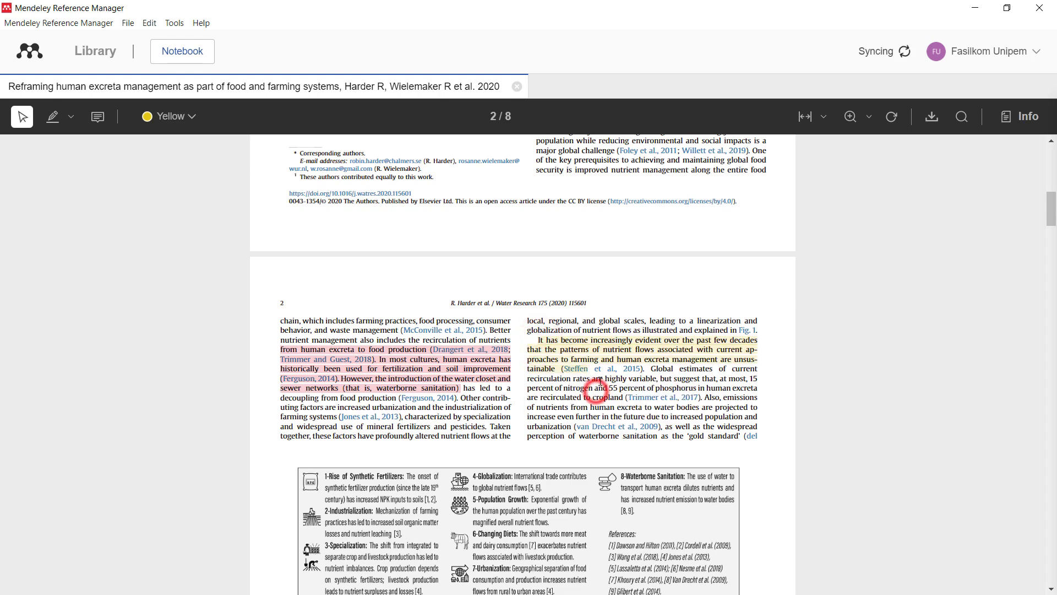
{"action": "left_click", "coordinate": [517, 86]}
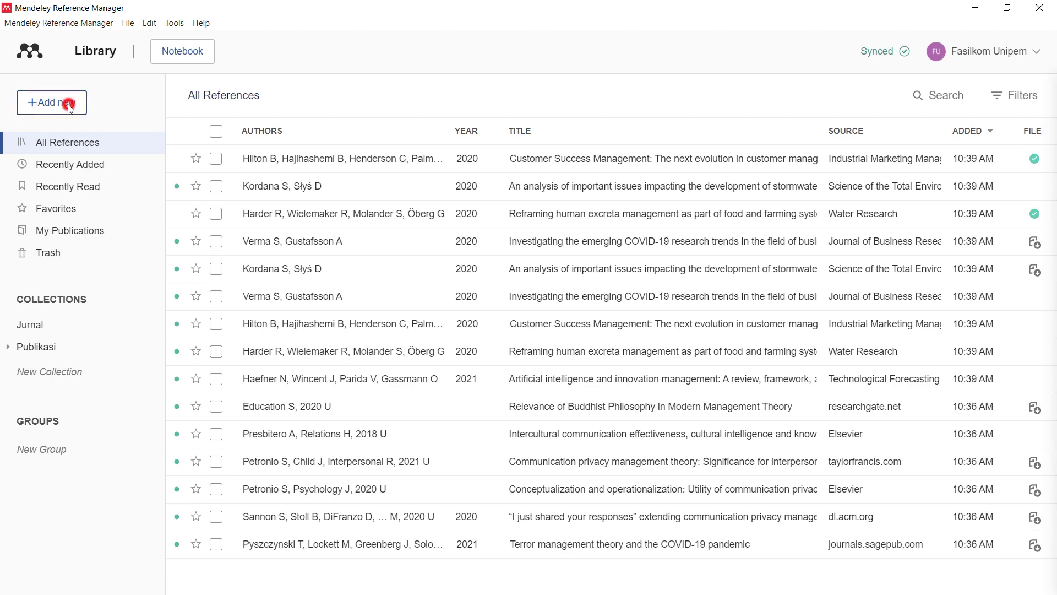
- Import both PDFs from Desktop\Contoh, then start Word with the Mendeley Cite pane open
{"action": "left_click", "coordinate": [70, 106]}
{"action": "left_click", "coordinate": [88, 154]}
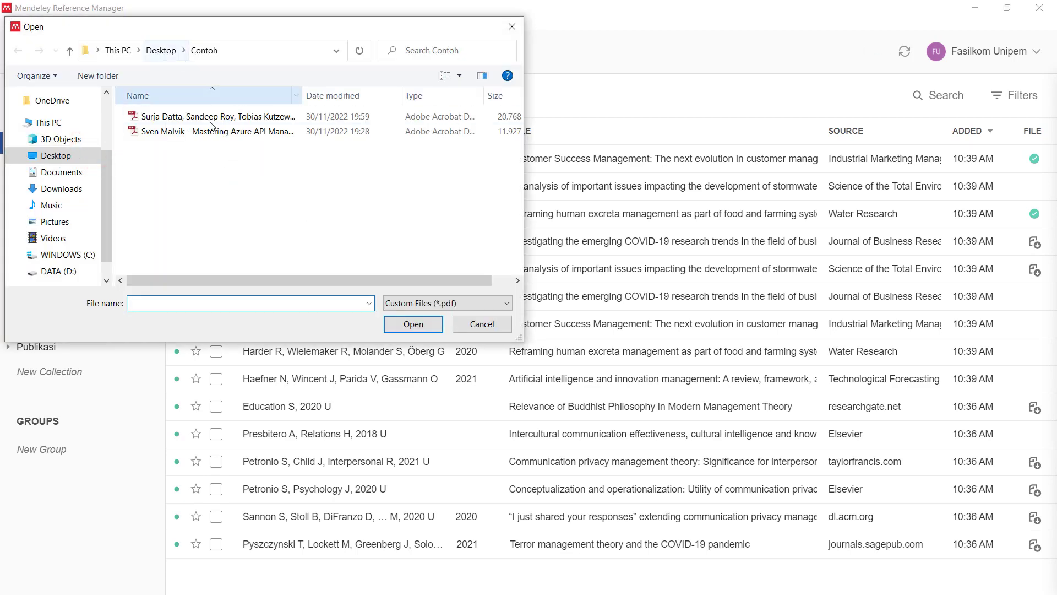
{"action": "left_click_drag", "start_coordinate": [220, 157], "coordinate": [173, 106]}
{"action": "left_click", "coordinate": [406, 329]}
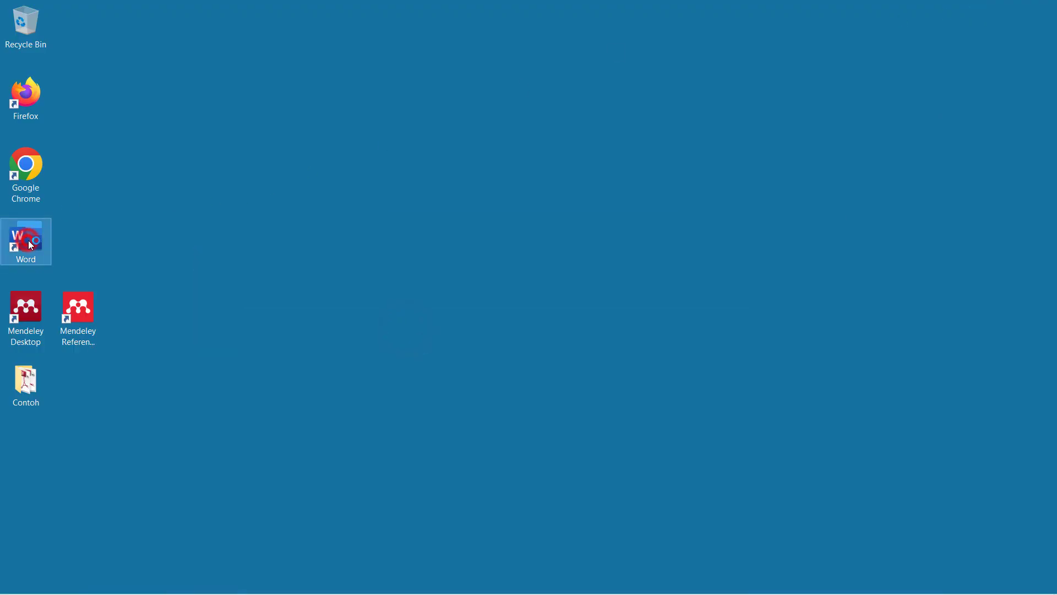
{"action": "double_click", "coordinate": [29, 240]}
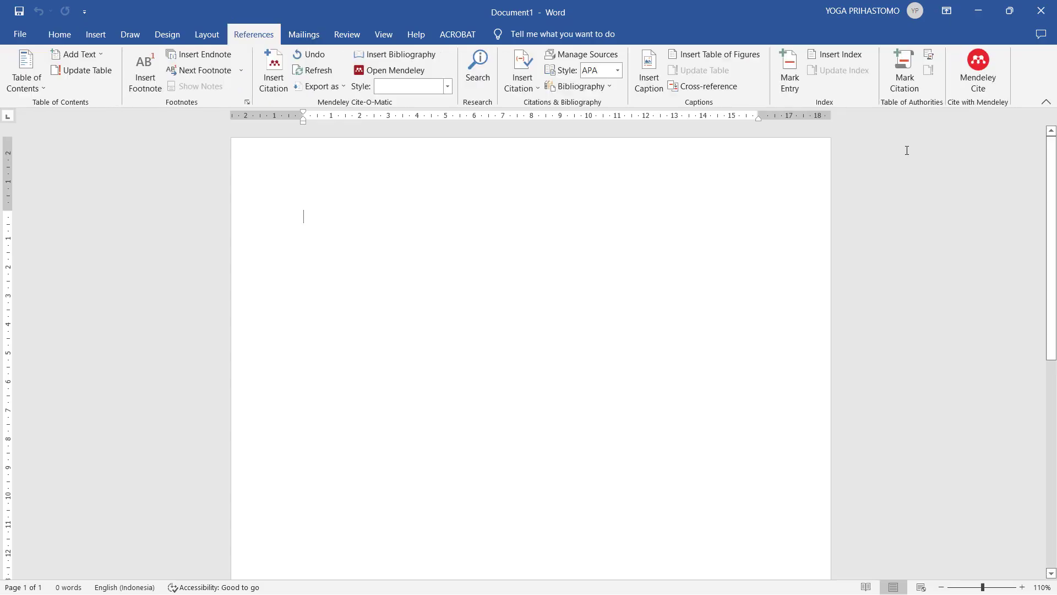
{"action": "left_click", "coordinate": [979, 71]}
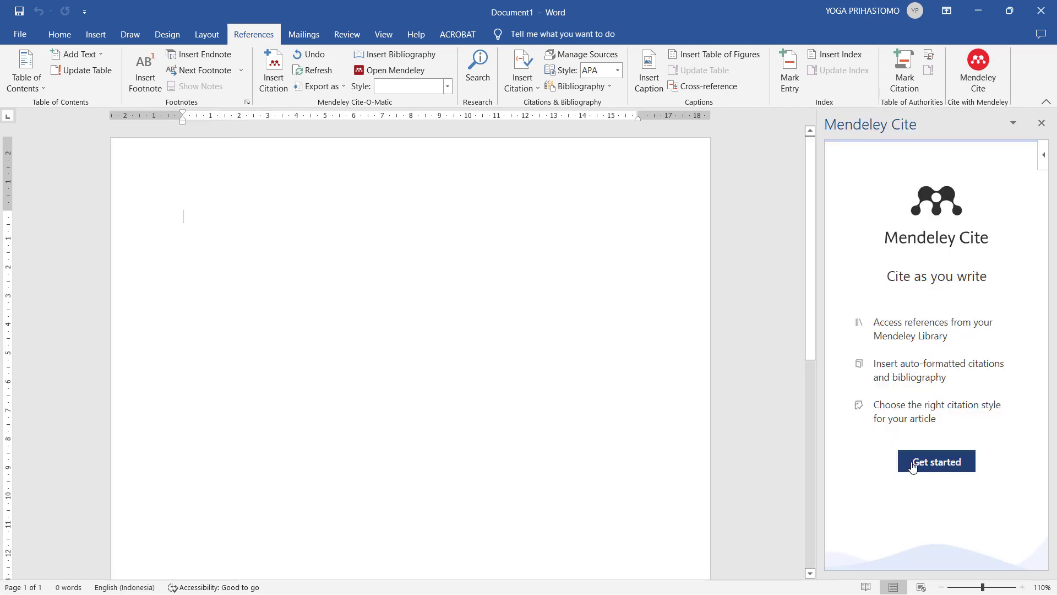
- Sign in to Mendeley Cite from its Get started button by entering the account password
{"action": "left_click", "coordinate": [914, 462]}
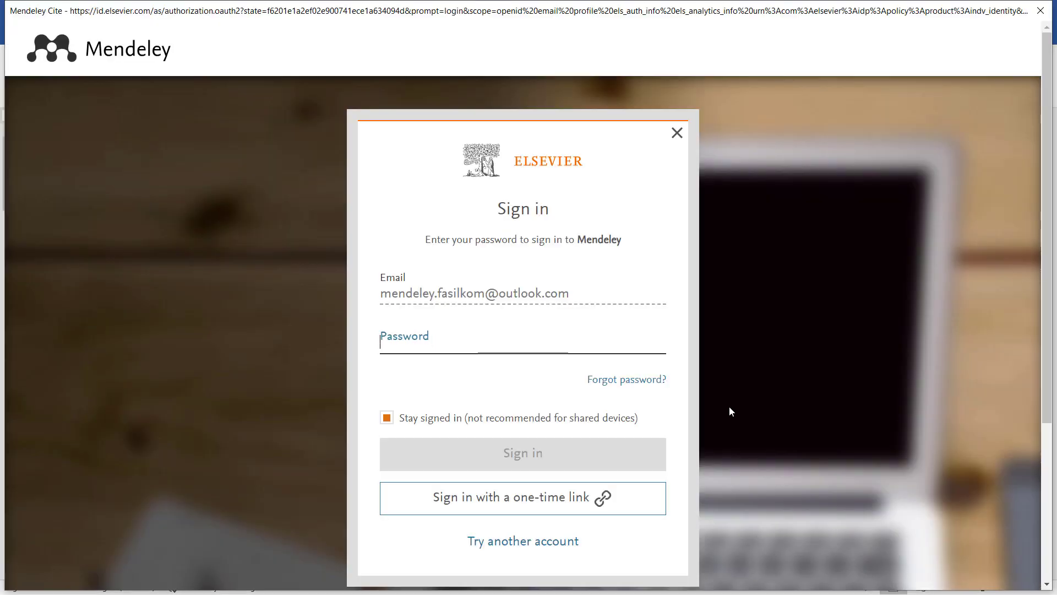
{"action": "left_click", "coordinate": [521, 338]}
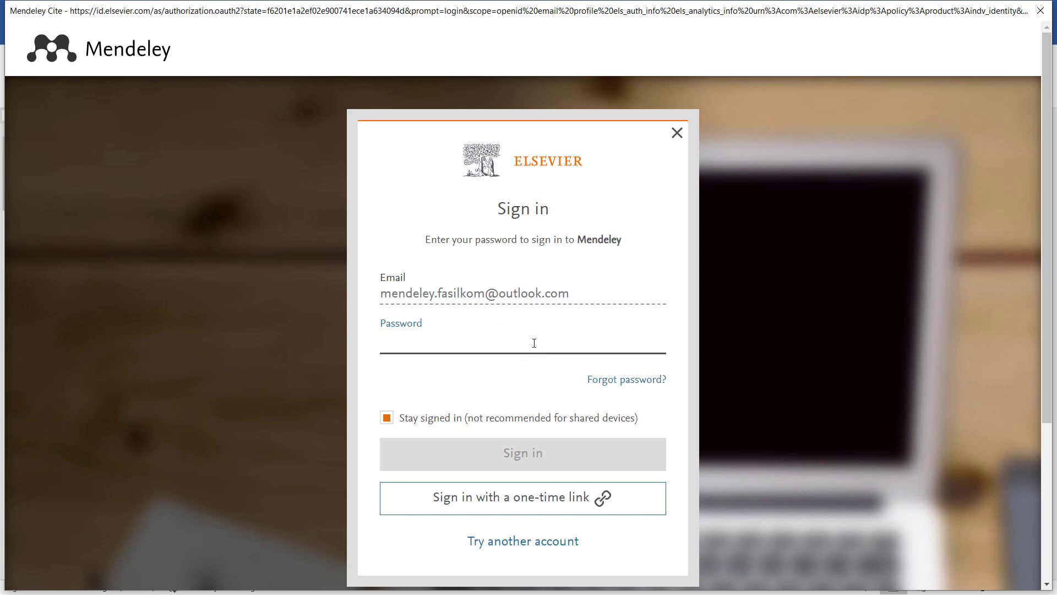
{"action": "type", "text": "••"}
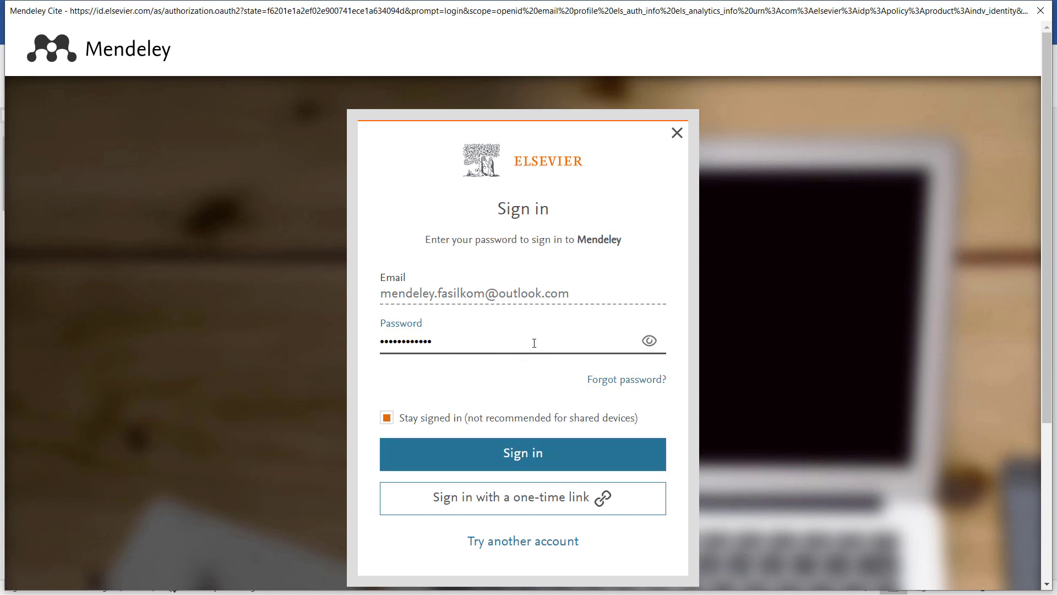
{"action": "key", "text": "Return"}
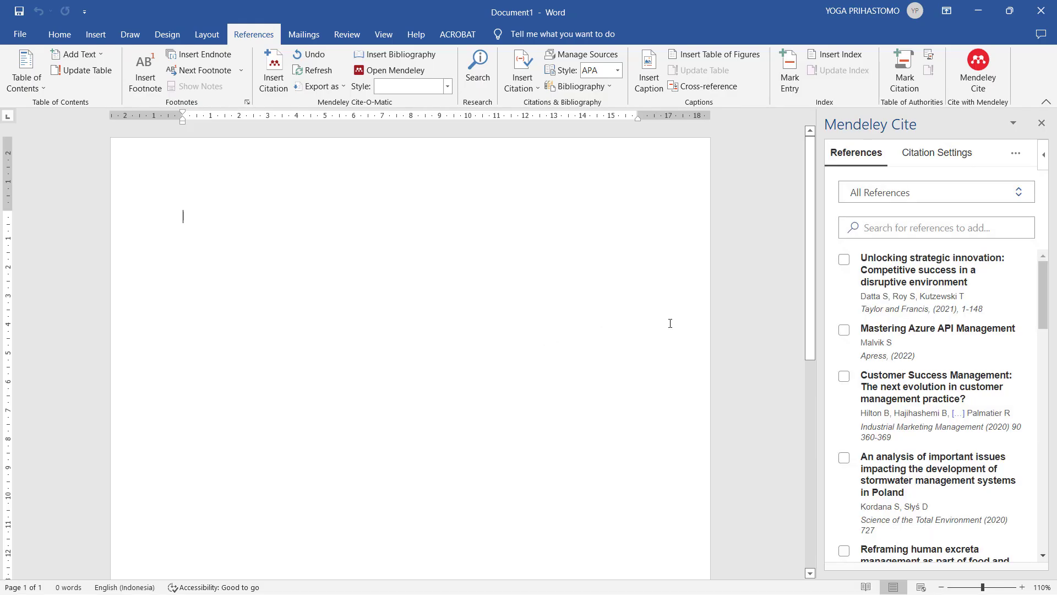
- Type 'Managemen menurut' at the top of the page
{"action": "left_click", "coordinate": [483, 252]}
{"action": "type", "text": "Managemen men"}
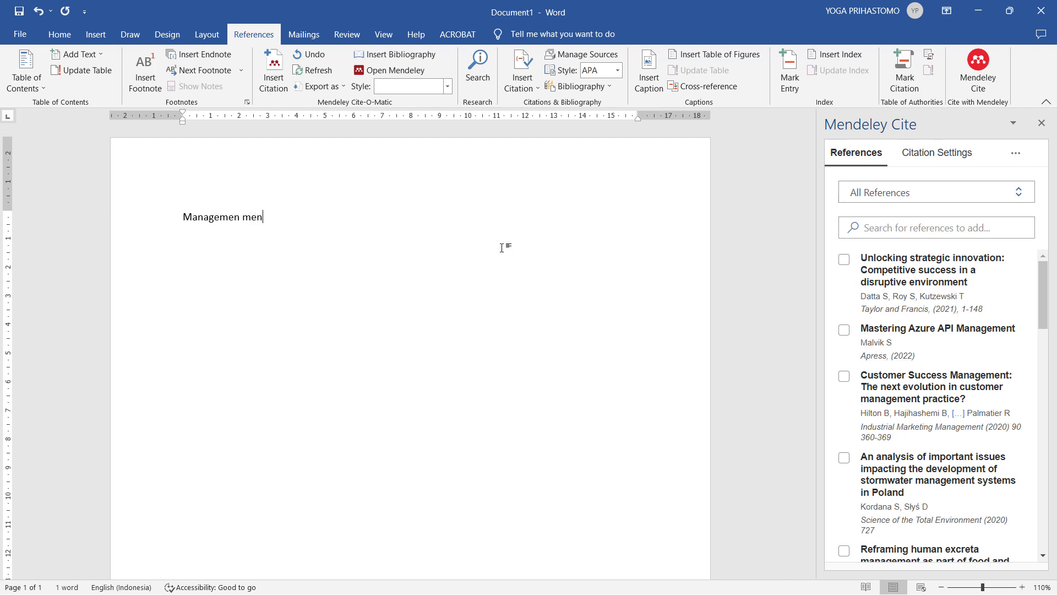
{"action": "type", "text": "urutt"}
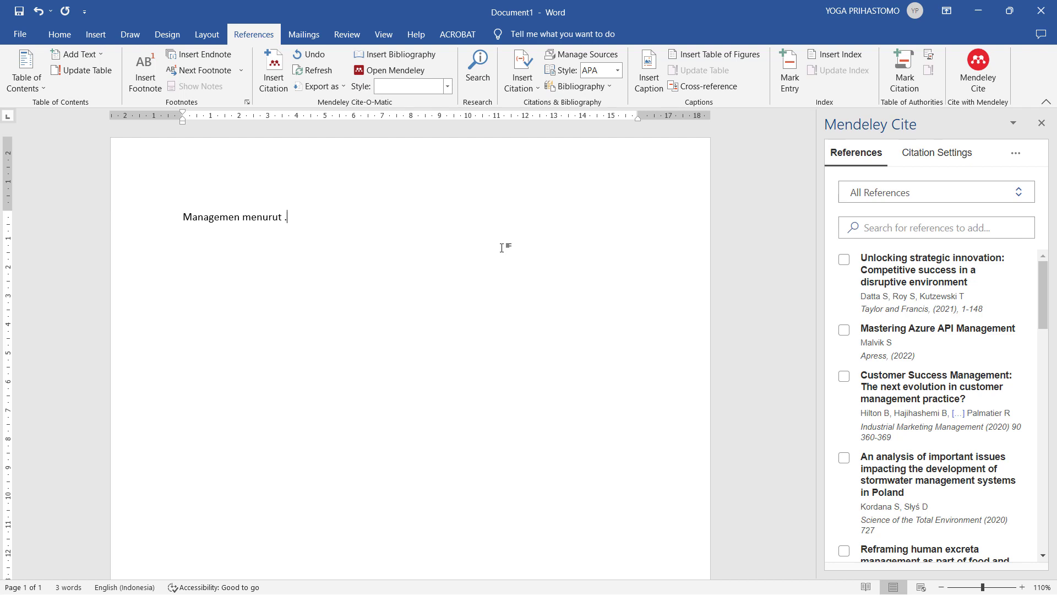
{"action": "scroll", "coordinate": [855, 464], "scroll_direction": "down", "scroll_amount": 3}
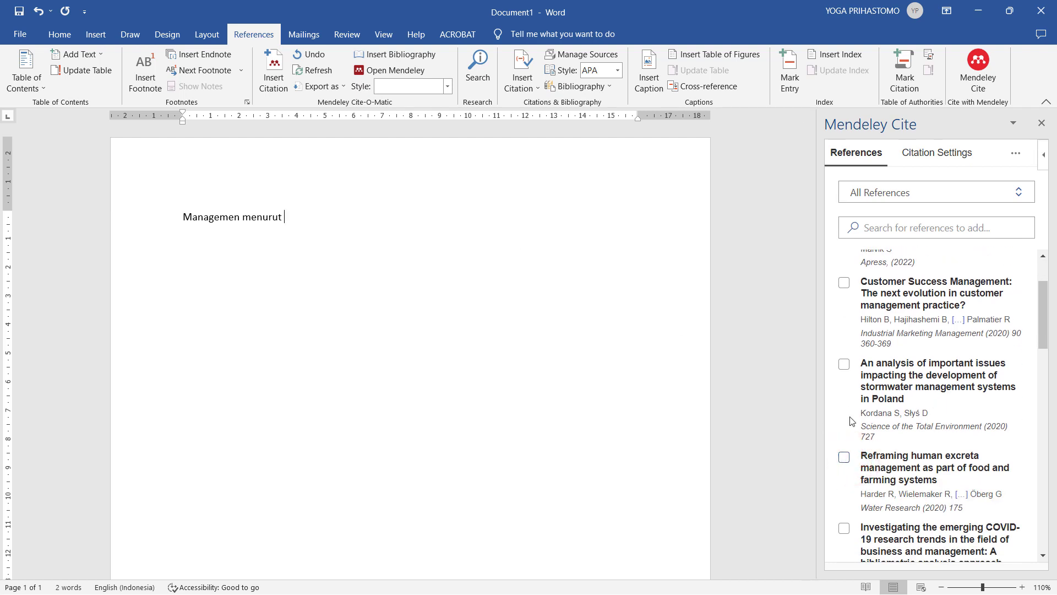
- Cite the Kordana & Słyś and Verma & Gustafsson 2020 papers, then start a new paragraph
{"action": "left_click", "coordinate": [844, 363]}
{"action": "scroll", "coordinate": [841, 355], "scroll_direction": "down", "scroll_amount": 1}
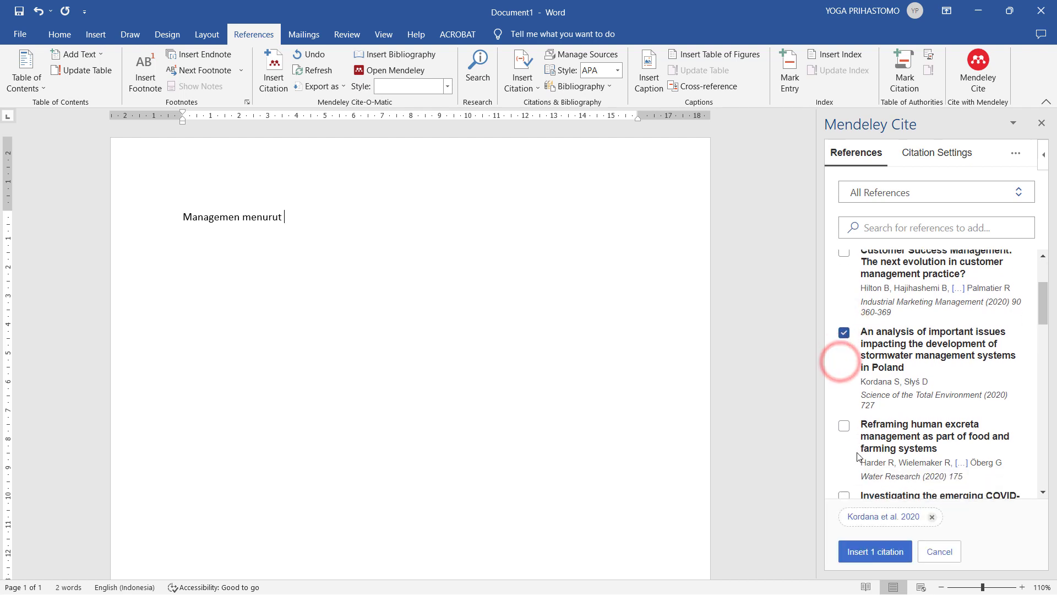
{"action": "left_click", "coordinate": [844, 491]}
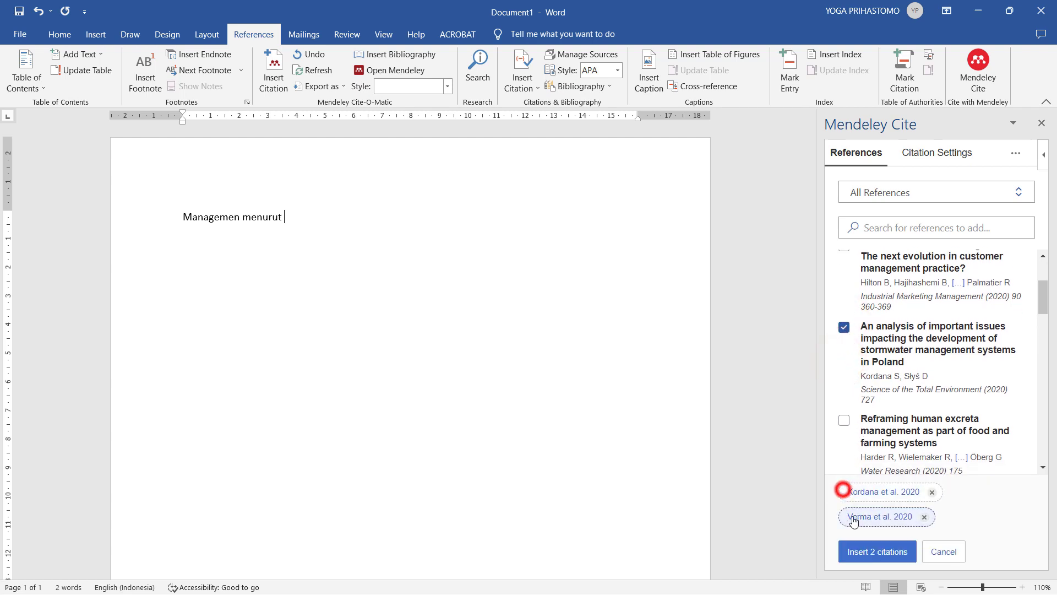
{"action": "left_click", "coordinate": [861, 552]}
{"action": "left_click", "coordinate": [545, 227]}
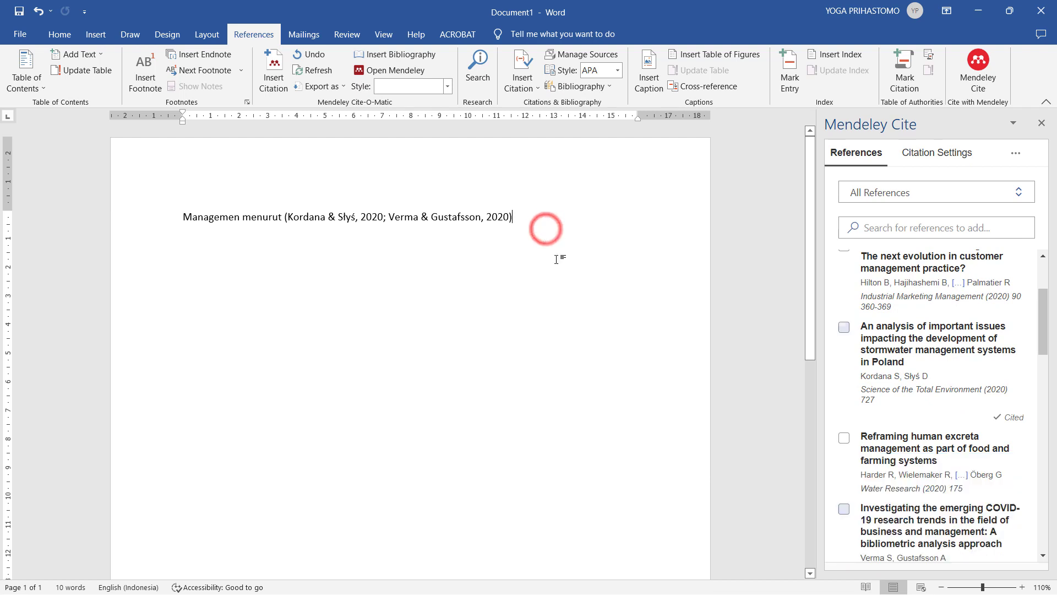
{"action": "key", "text": "Return"}
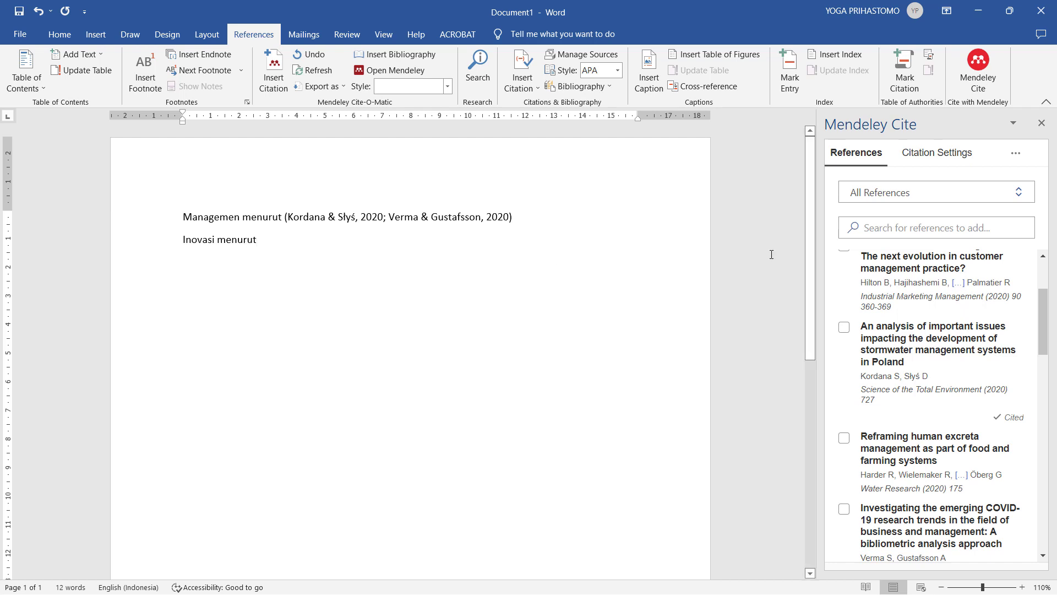
- Cite Datta et al. 2021 after 'Inovasi menurut' and update references from the library
{"action": "left_click", "coordinate": [878, 228]}
{"action": "type", "text": "inno"}
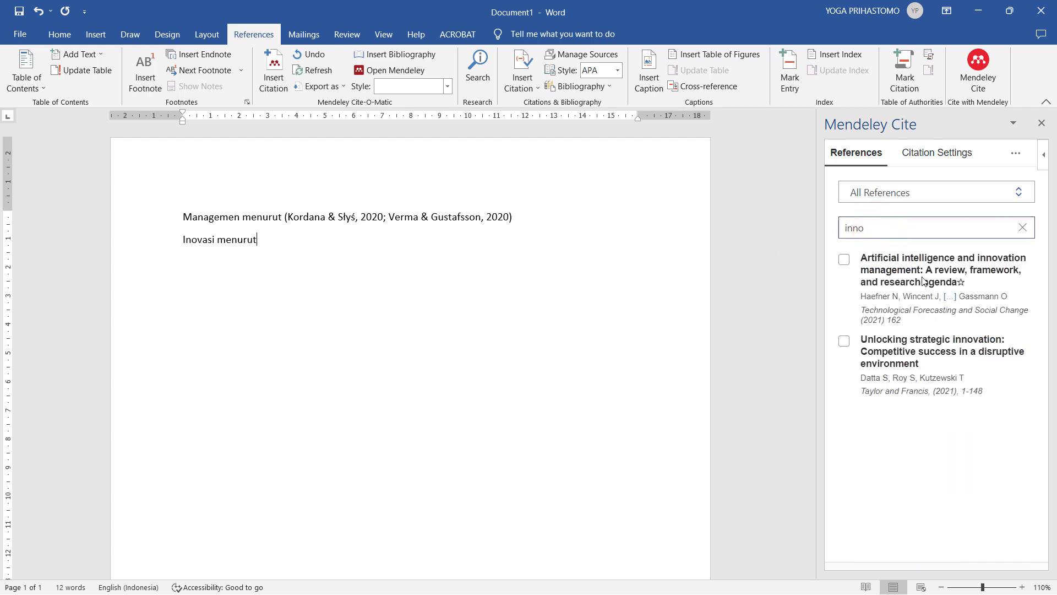
{"action": "left_click", "coordinate": [844, 341]}
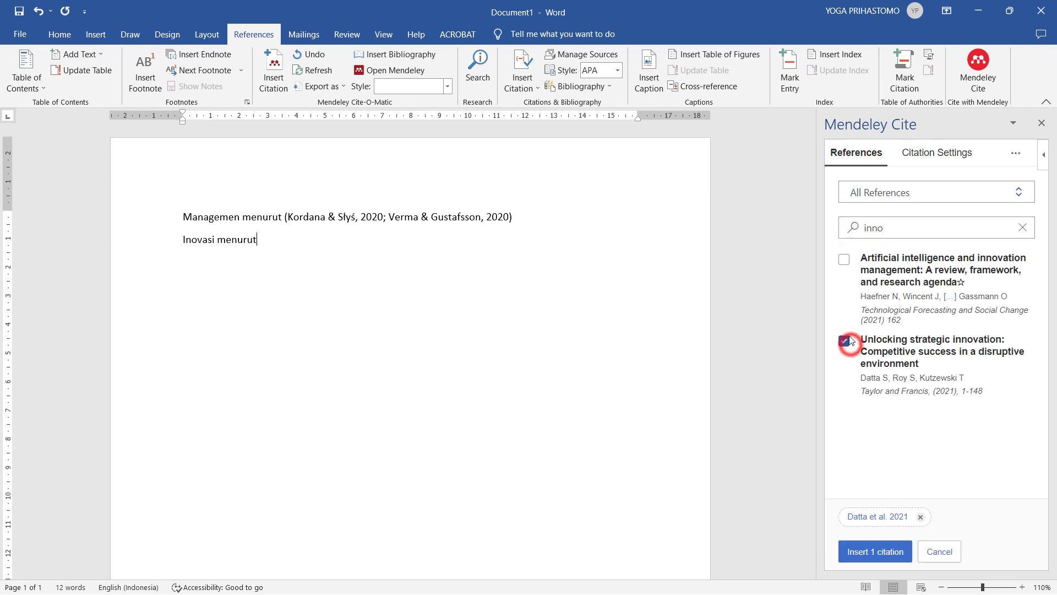
{"action": "left_click", "coordinate": [881, 551]}
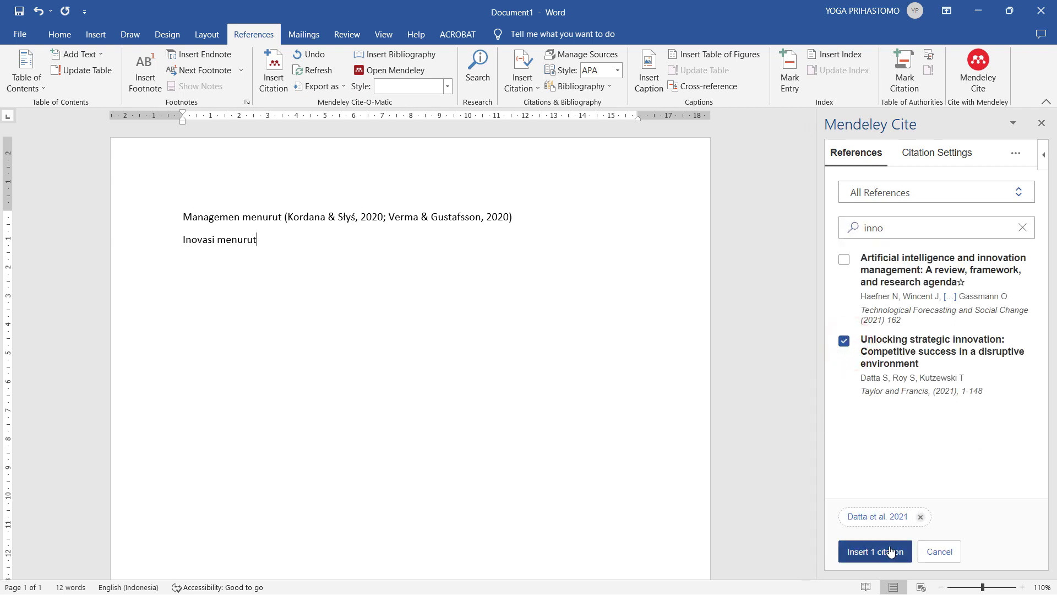
{"action": "left_click", "coordinate": [515, 234]}
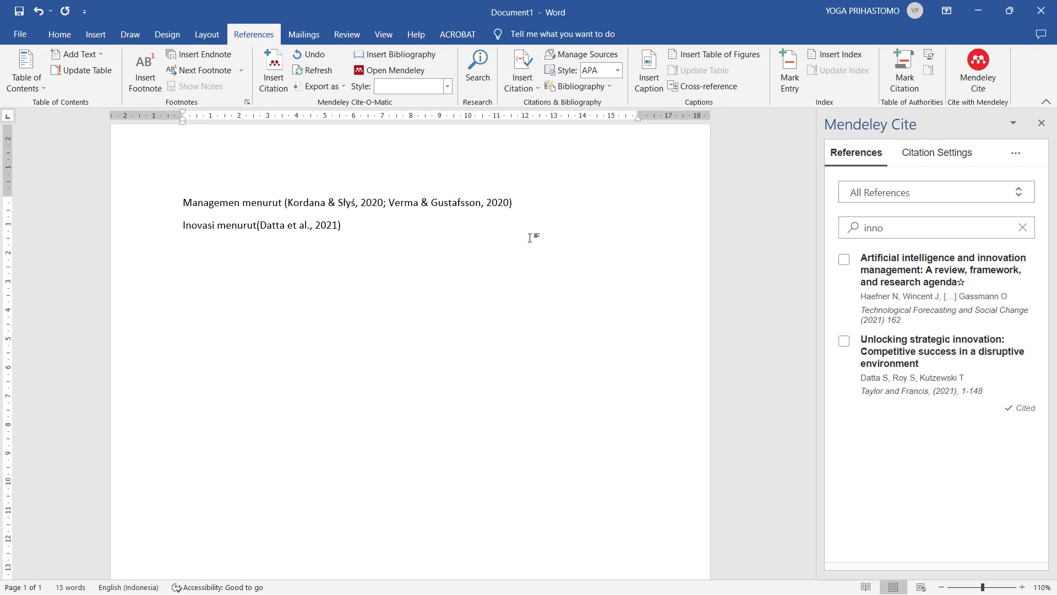
{"action": "left_click", "coordinate": [1016, 153]}
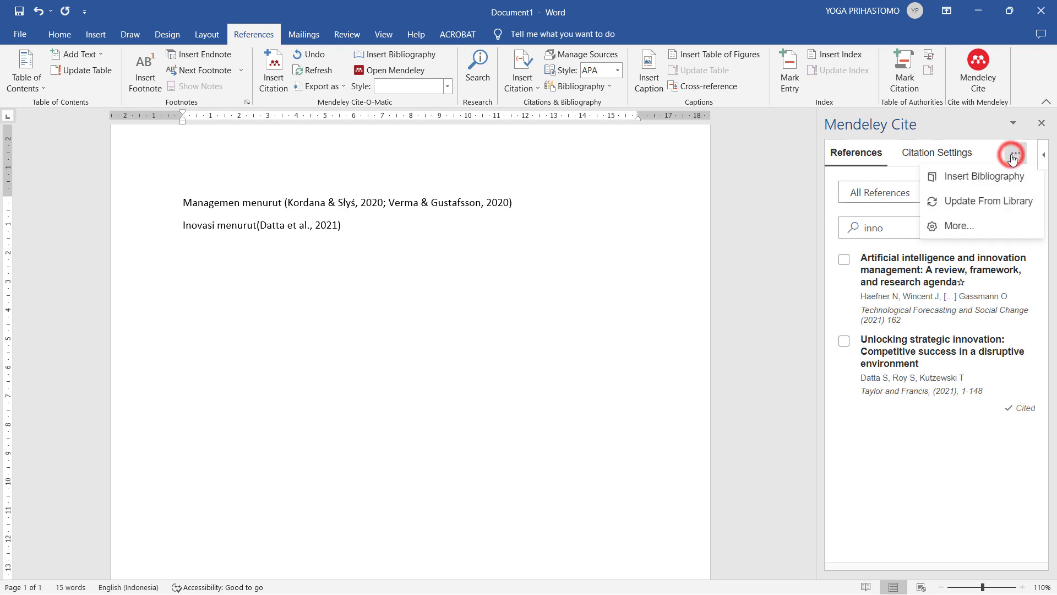
{"action": "left_click", "coordinate": [964, 202]}
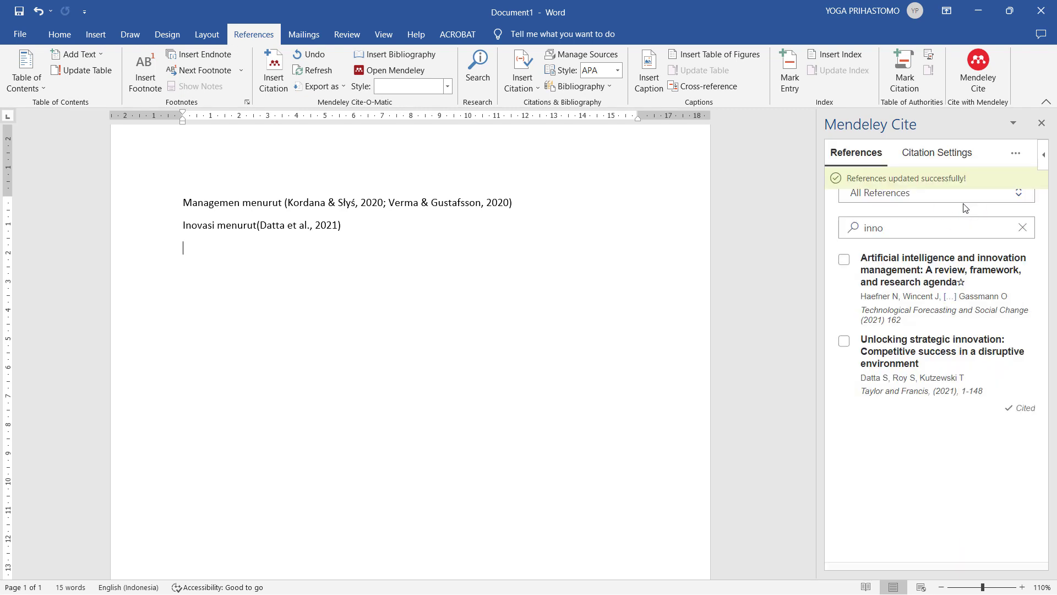
- Add an 'Azure adalah ....' line citing Malvik 2022, then begin a 'management' ScienceDirect search
{"action": "left_click", "coordinate": [573, 239]}
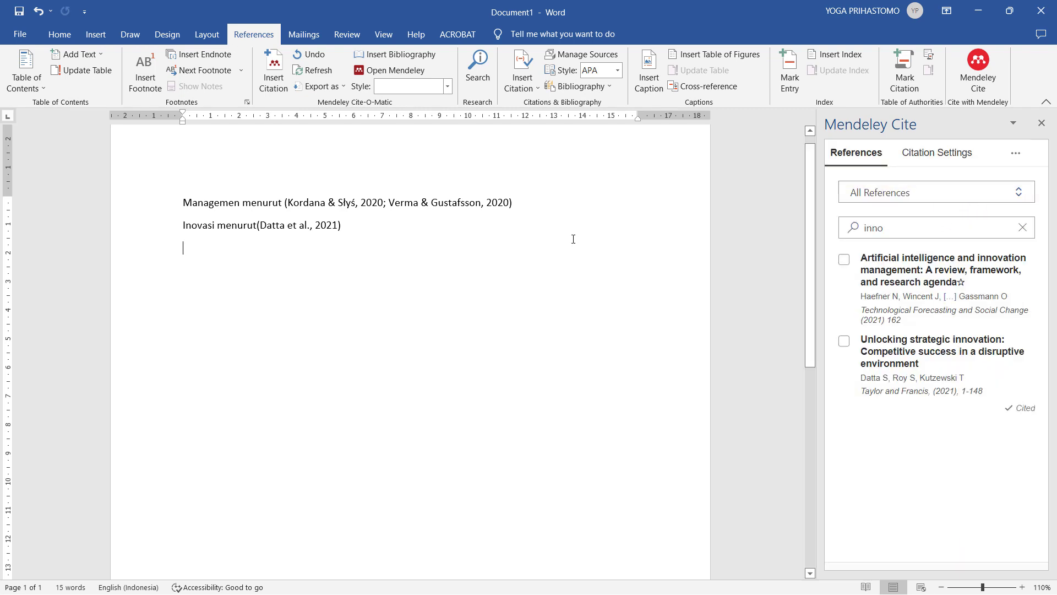
{"action": "type", "text": "Azure adalah ...."}
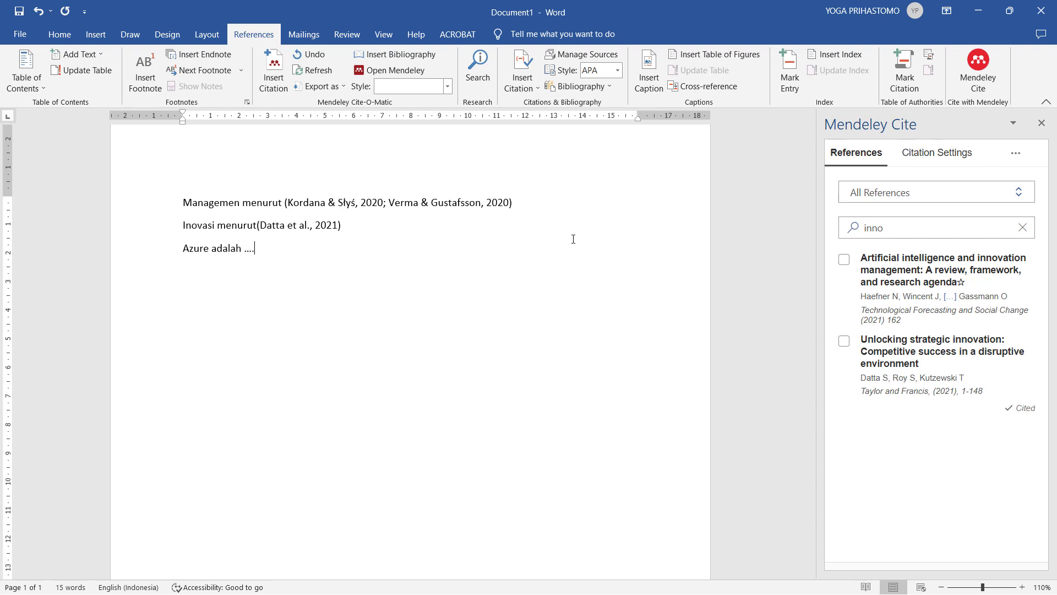
{"action": "left_click", "coordinate": [1023, 227]}
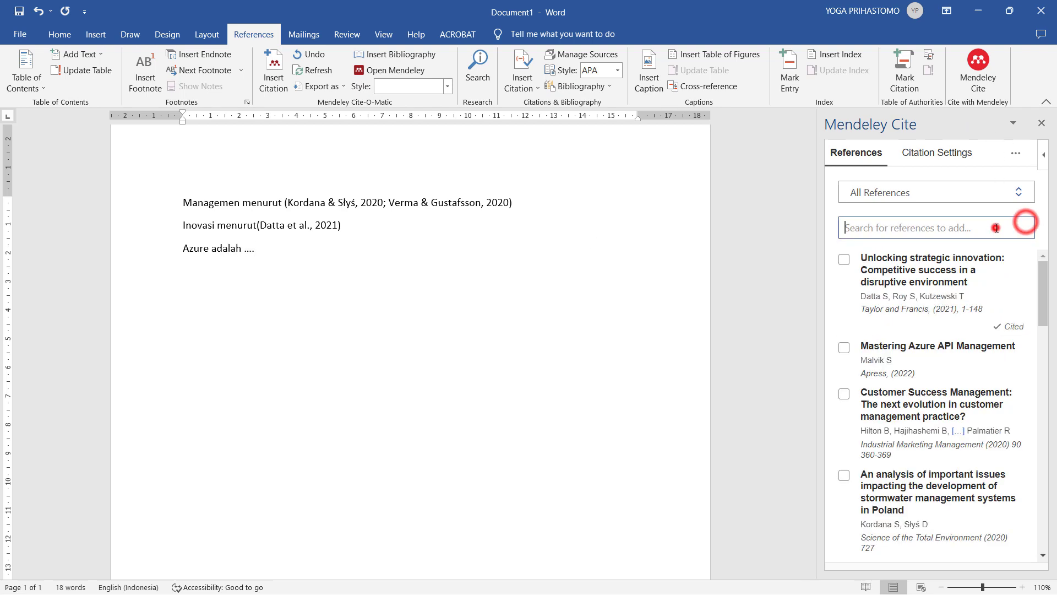
{"action": "type", "text": "azure"}
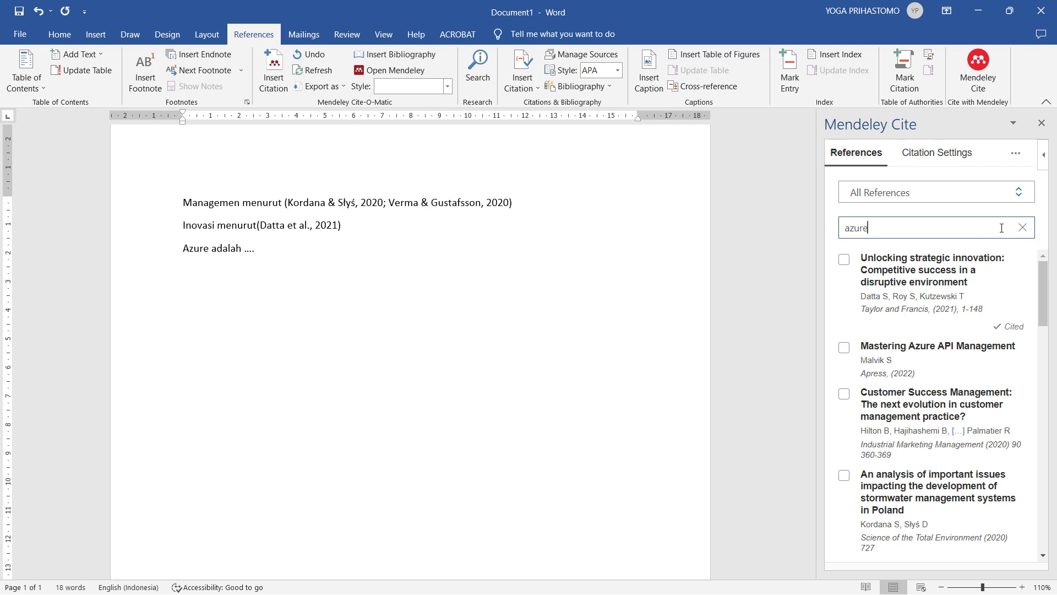
{"action": "left_click", "coordinate": [844, 260]}
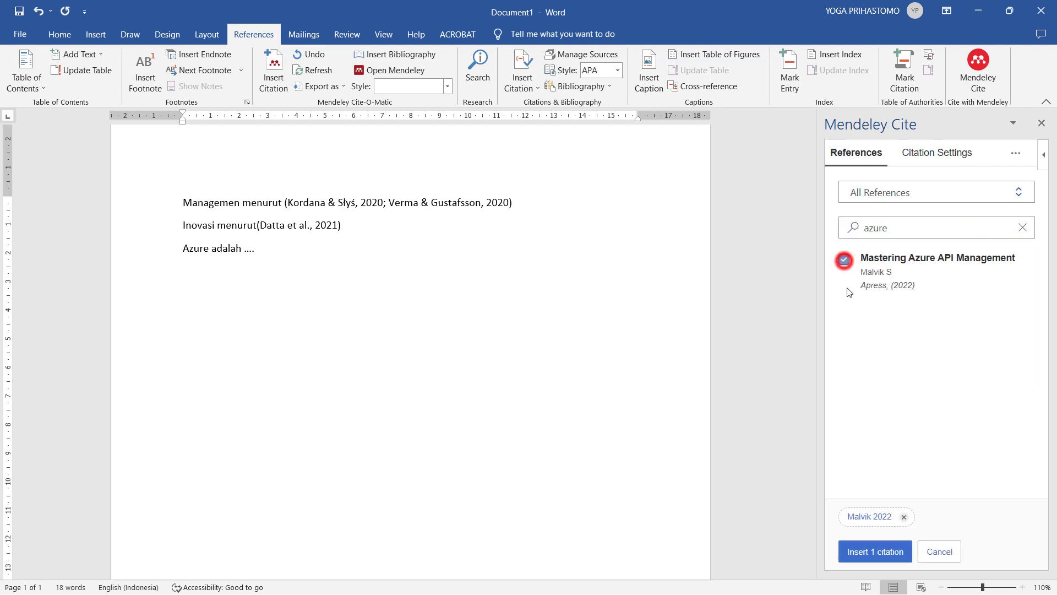
{"action": "left_click", "coordinate": [863, 553]}
{"action": "left_click", "coordinate": [420, 234]}
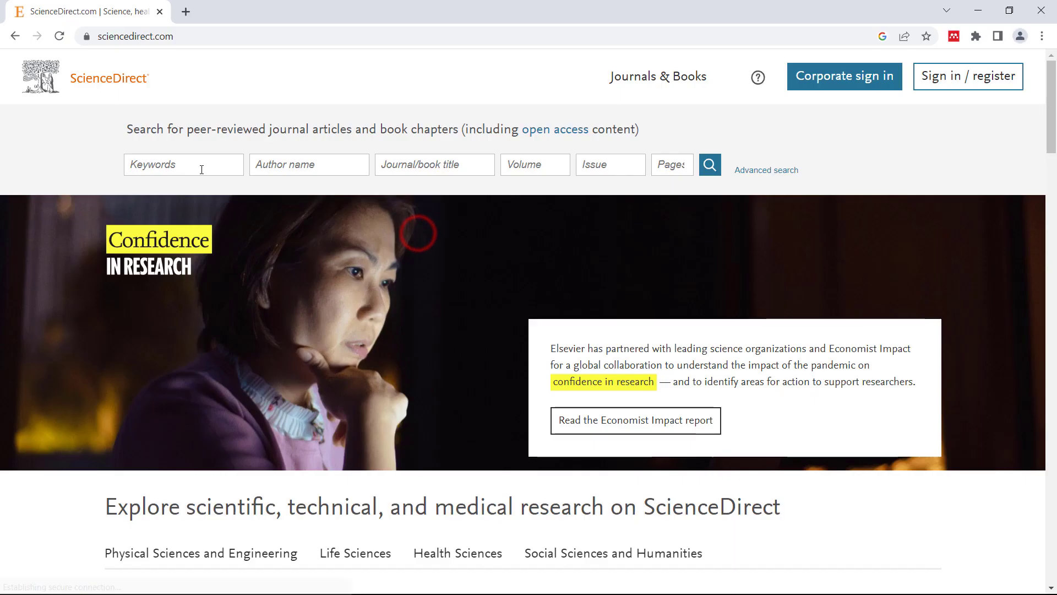
{"action": "left_click", "coordinate": [201, 170]}
{"action": "left_click", "coordinate": [209, 196]}
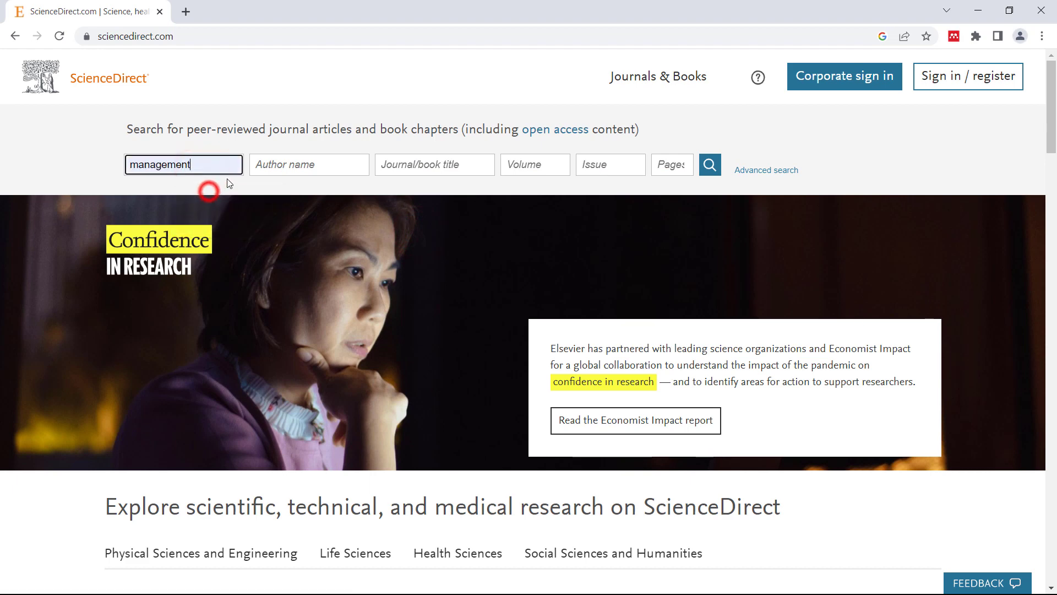
- Run the 'management' search, open the Wisconsin dairy farms article and copy its DOI link address
{"action": "key", "text": "Return"}
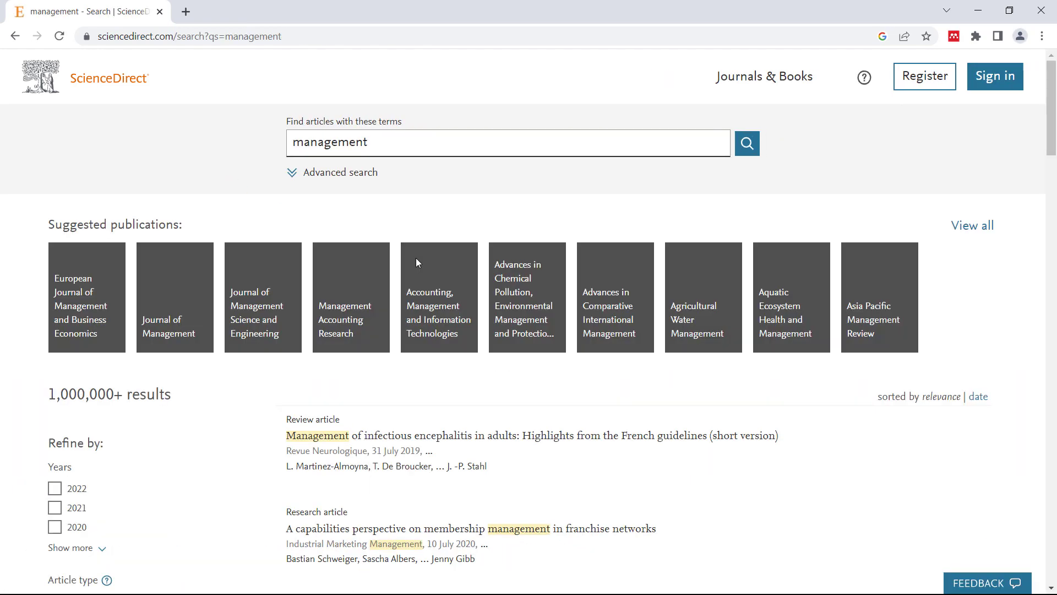
{"action": "scroll", "coordinate": [415, 257], "scroll_direction": "down", "scroll_amount": 10}
{"action": "left_click", "coordinate": [403, 370]}
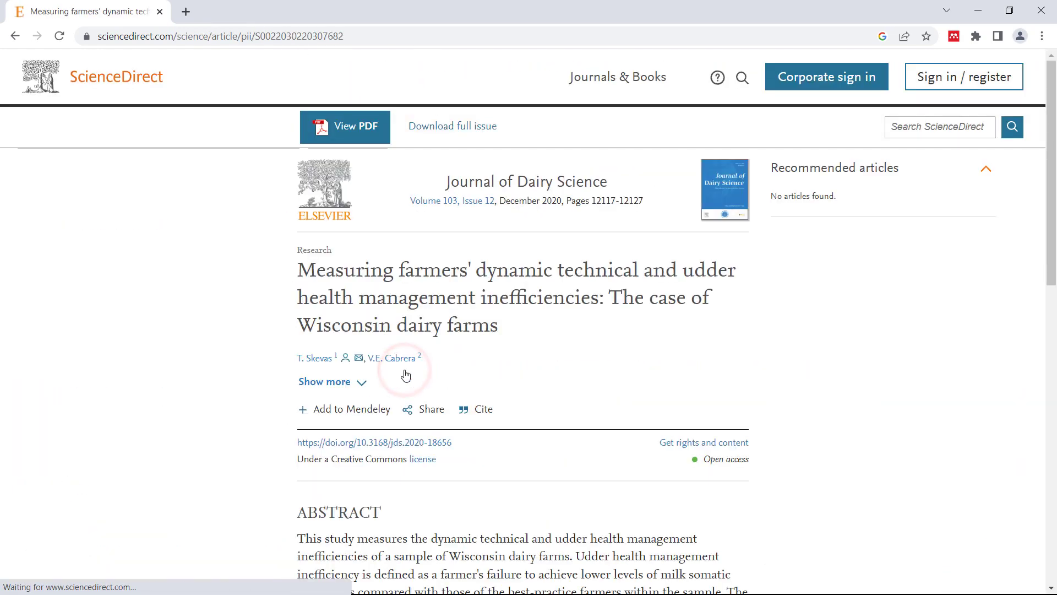
{"action": "scroll", "coordinate": [385, 259], "scroll_direction": "down", "scroll_amount": 4}
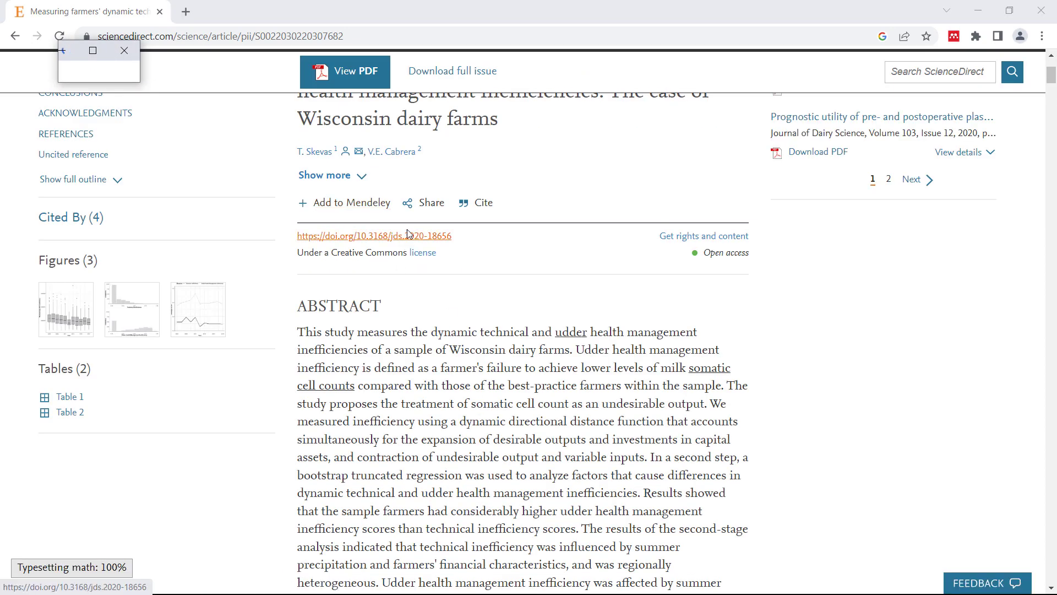
{"action": "right_click", "coordinate": [426, 238]}
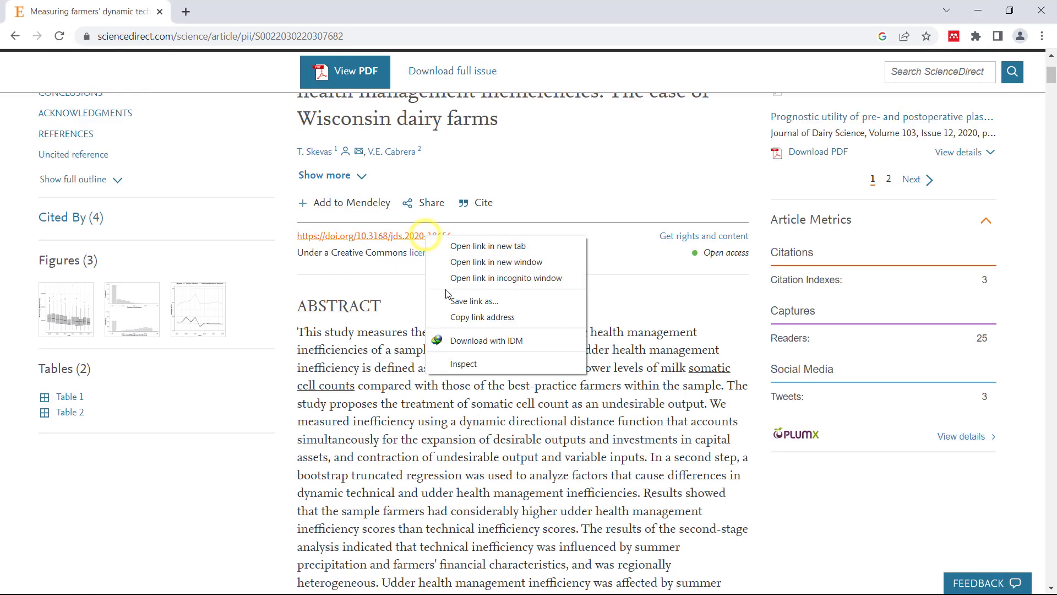
{"action": "left_click", "coordinate": [451, 317]}
{"action": "key", "text": "alt+Tab"}
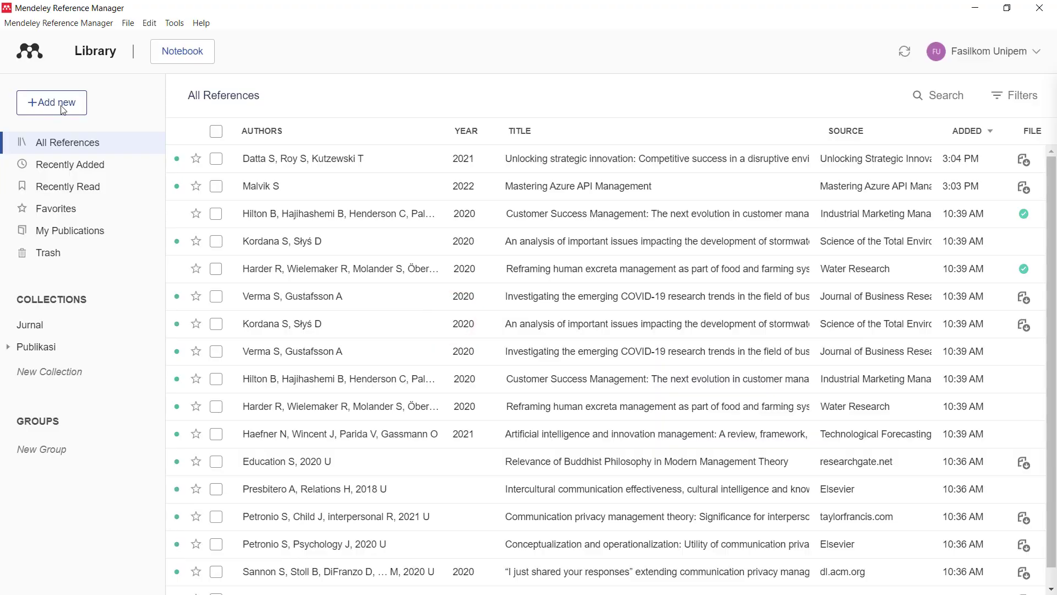
- Add the Journal of Dairy Science 2020 article (volume 103, issue 12) by DOI lookup
{"action": "left_click", "coordinate": [55, 103]}
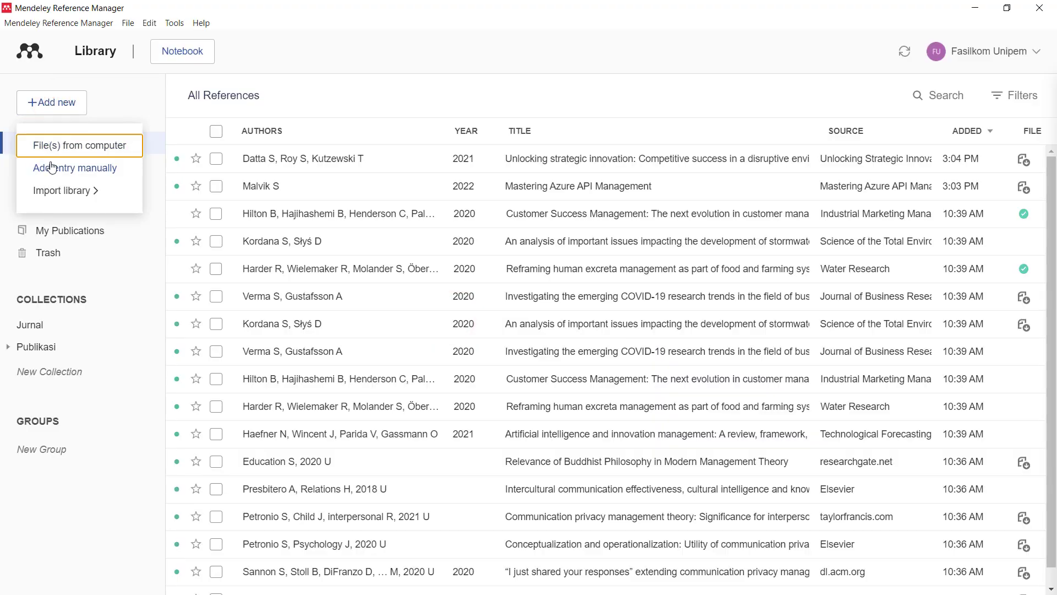
{"action": "left_click", "coordinate": [75, 168]}
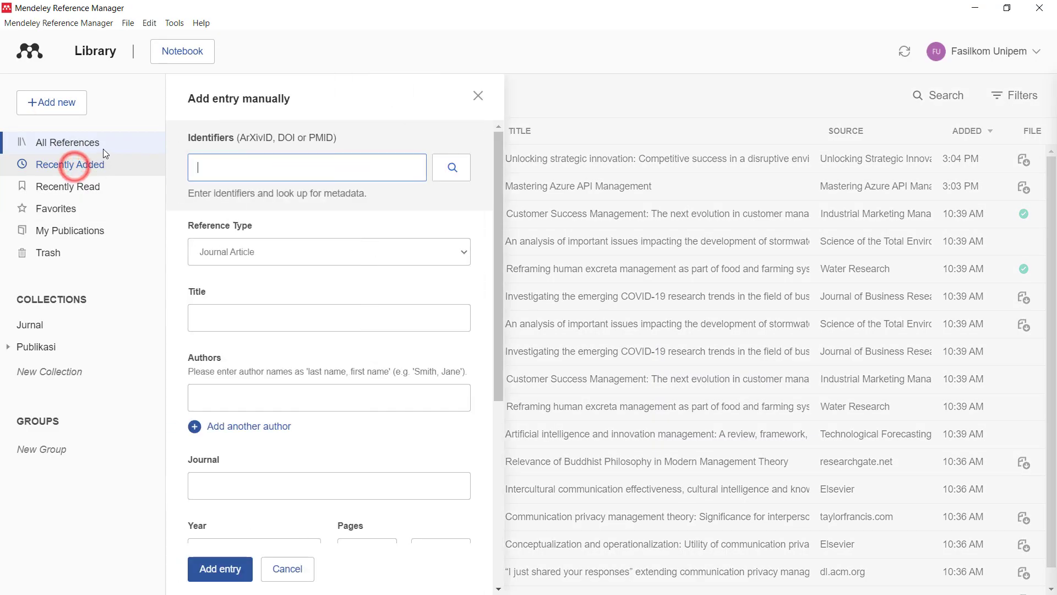
{"action": "left_click_drag", "start_coordinate": [241, 138], "coordinate": [335, 138]}
{"action": "left_click", "coordinate": [295, 165]}
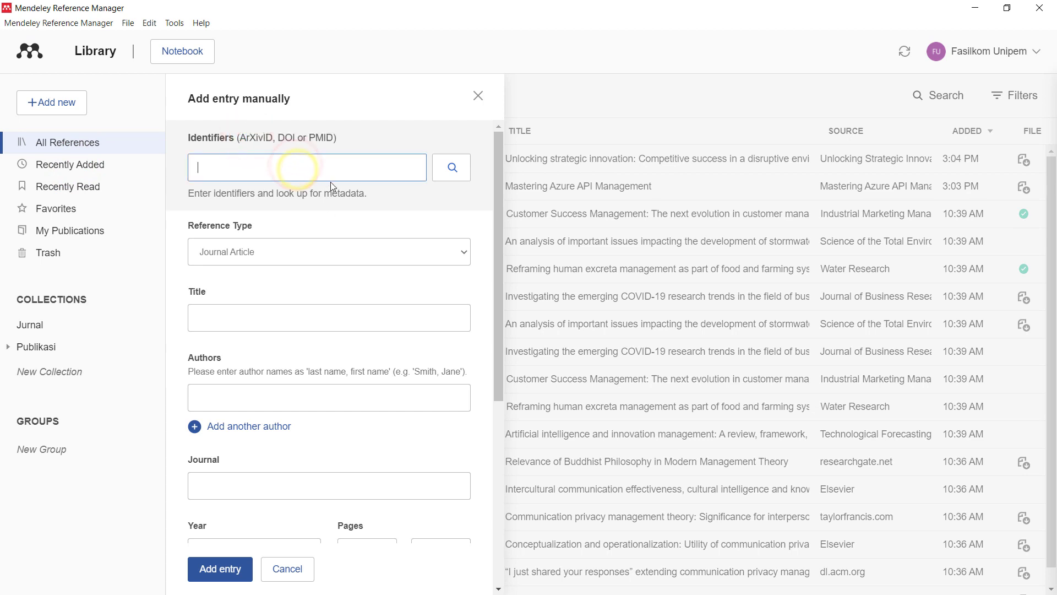
{"action": "key", "text": "ctrl+v"}
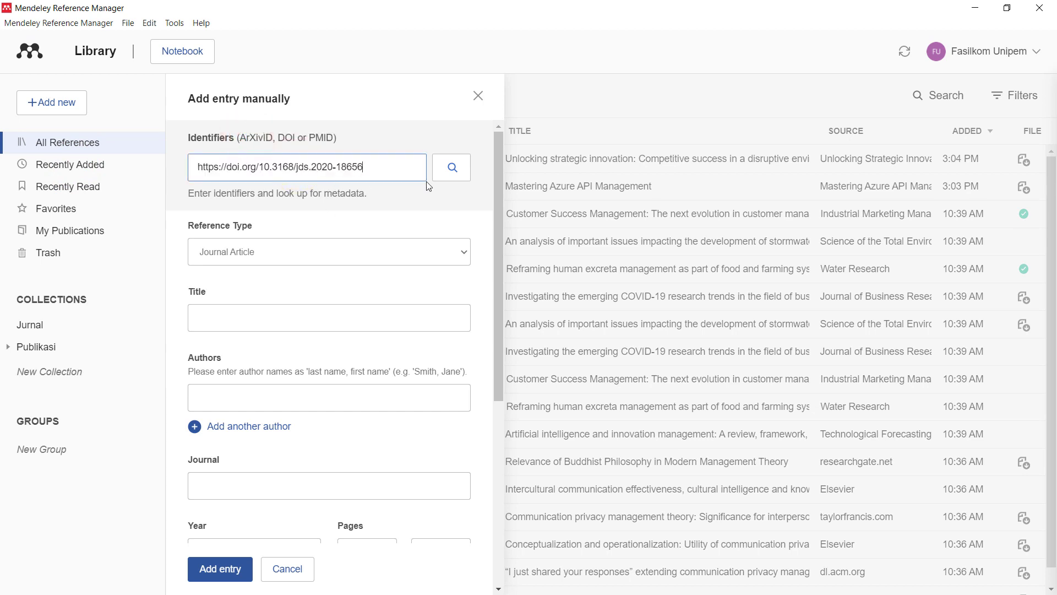
{"action": "left_click", "coordinate": [458, 171]}
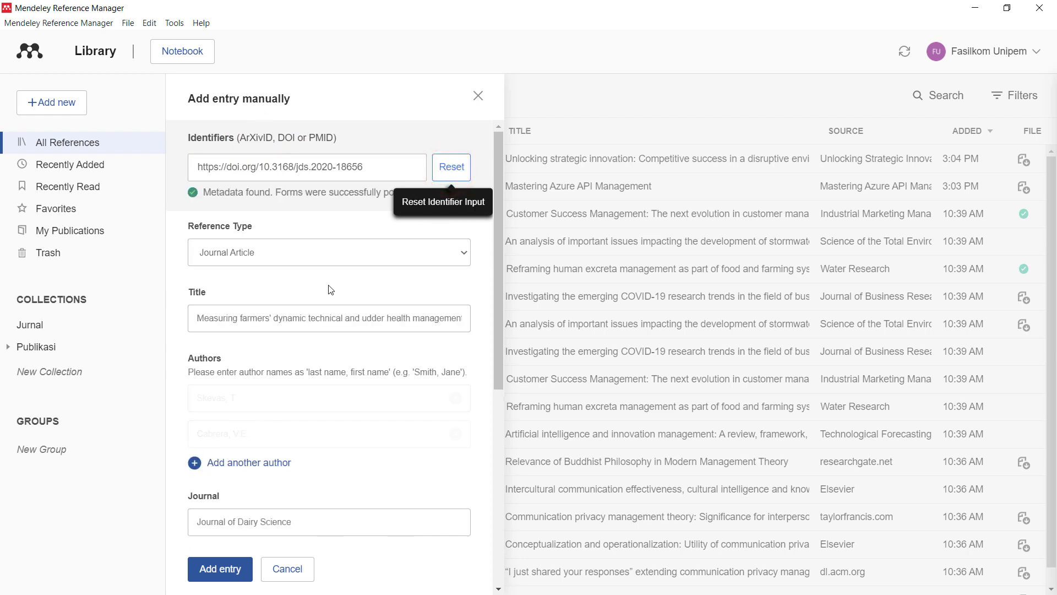
{"action": "scroll", "coordinate": [314, 336], "scroll_direction": "down", "scroll_amount": 4}
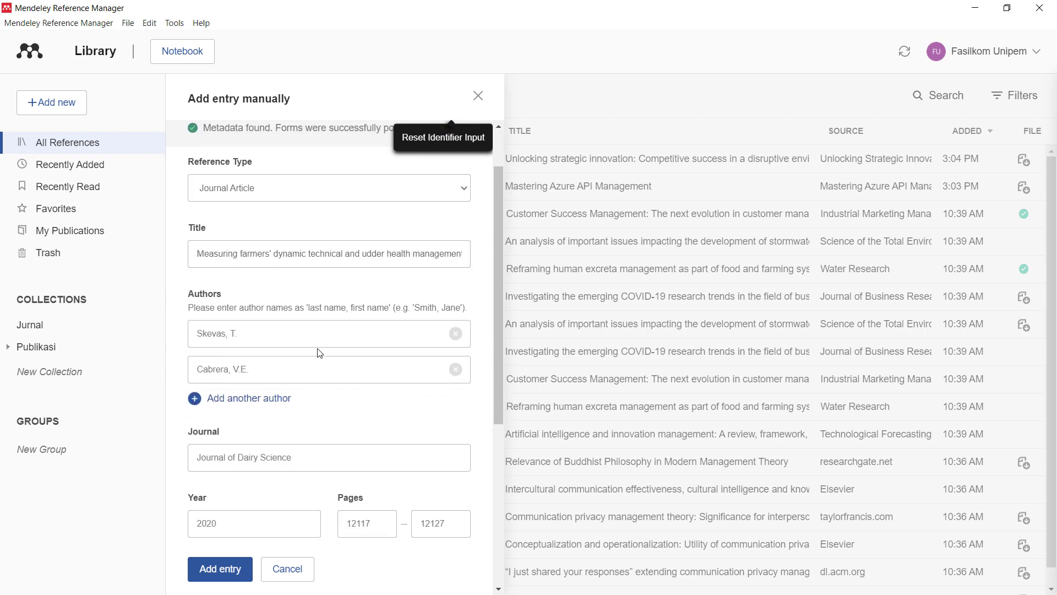
{"action": "scroll", "coordinate": [265, 386], "scroll_direction": "down", "scroll_amount": 3}
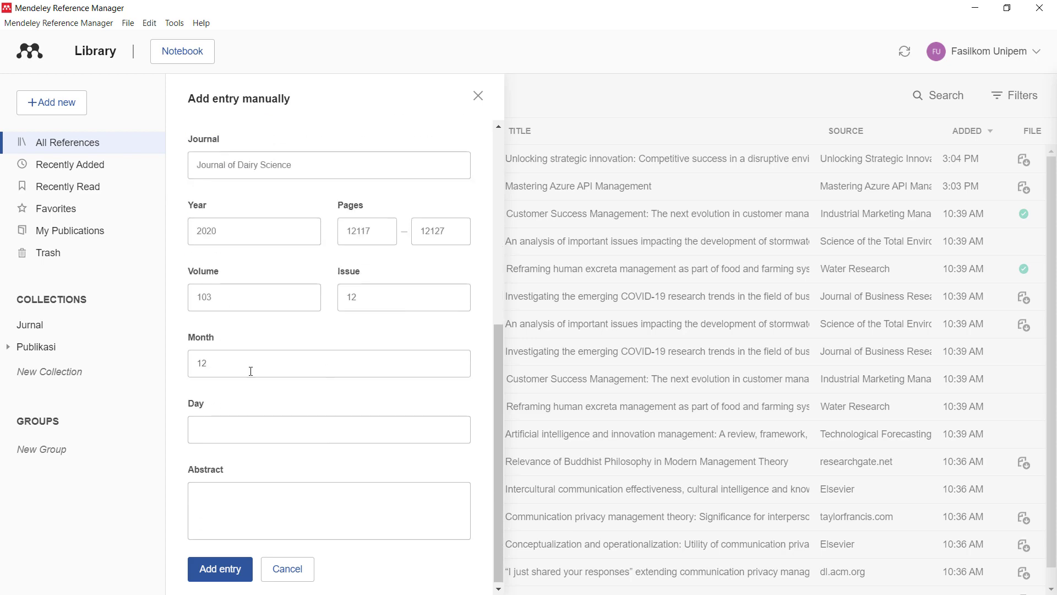
{"action": "left_click", "coordinate": [221, 569]}
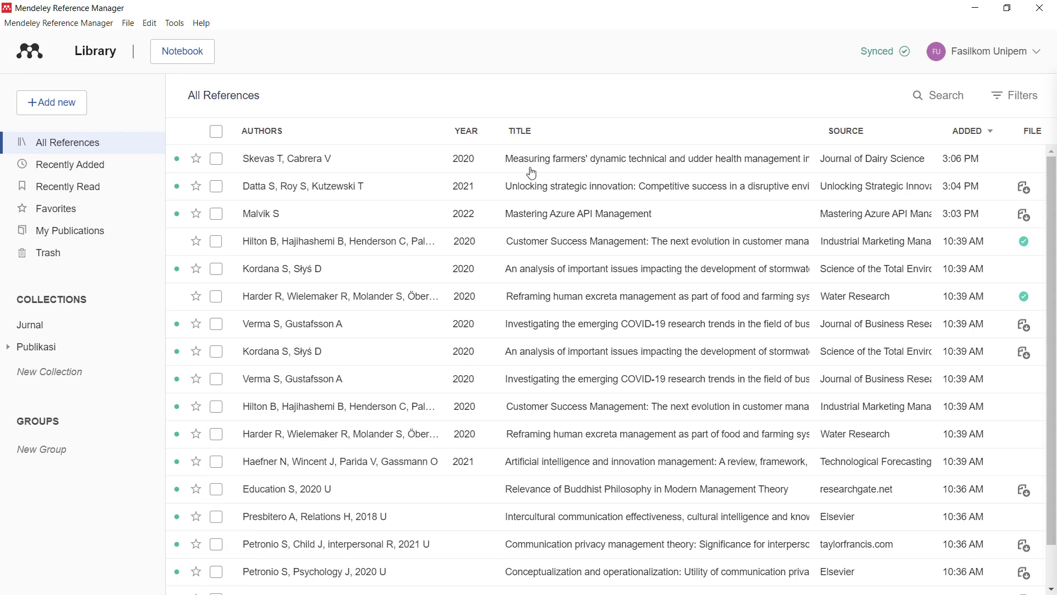
- Start a manual entry with title ABCD and author DEFG
{"action": "left_click", "coordinate": [65, 105]}
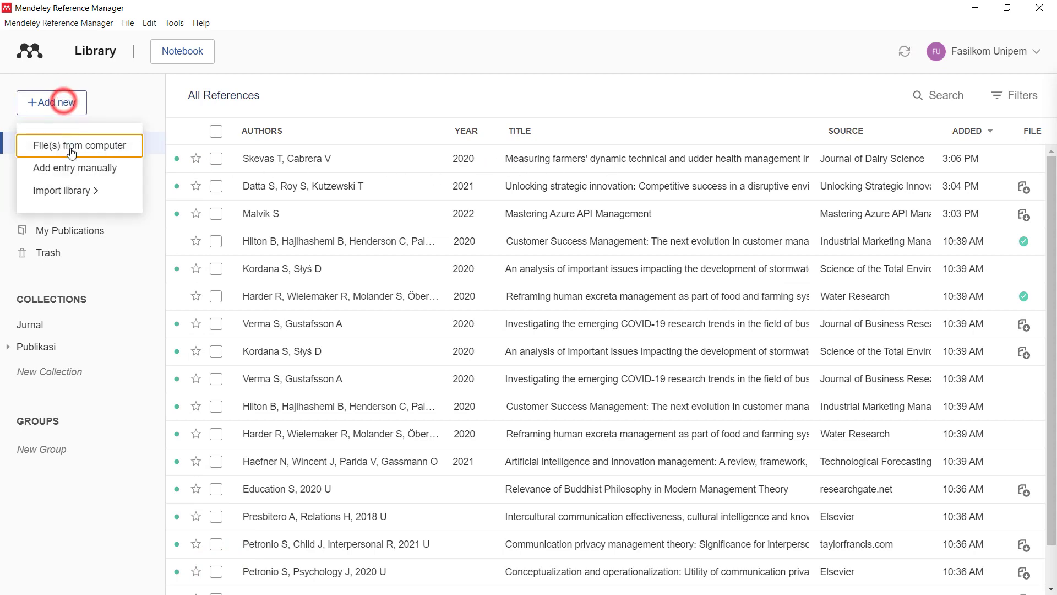
{"action": "left_click", "coordinate": [93, 165]}
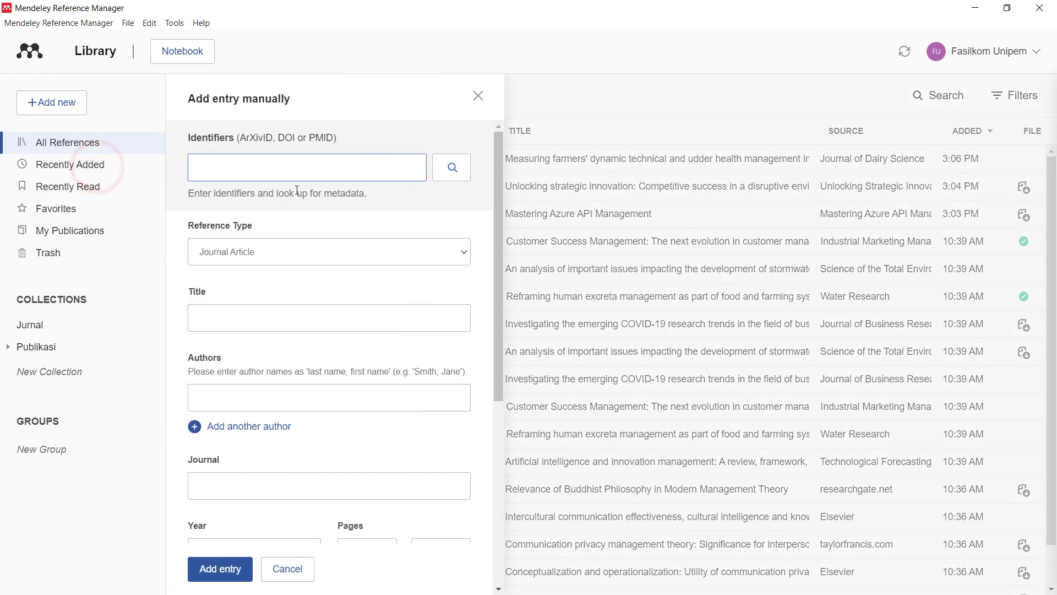
{"action": "left_click", "coordinate": [262, 317]}
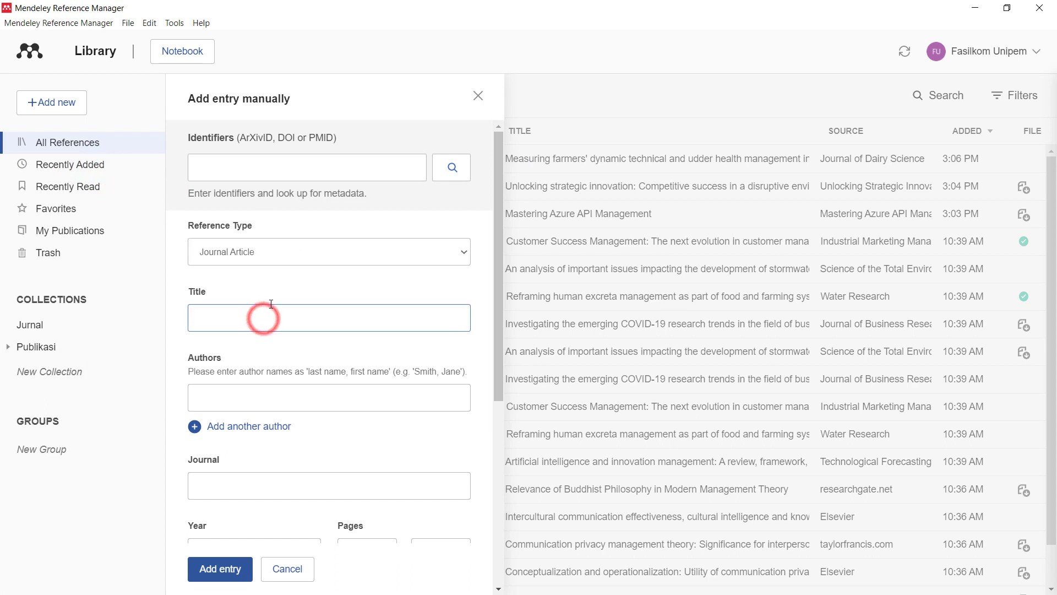
{"action": "type", "text": "ABCD"}
{"action": "left_click", "coordinate": [236, 397]}
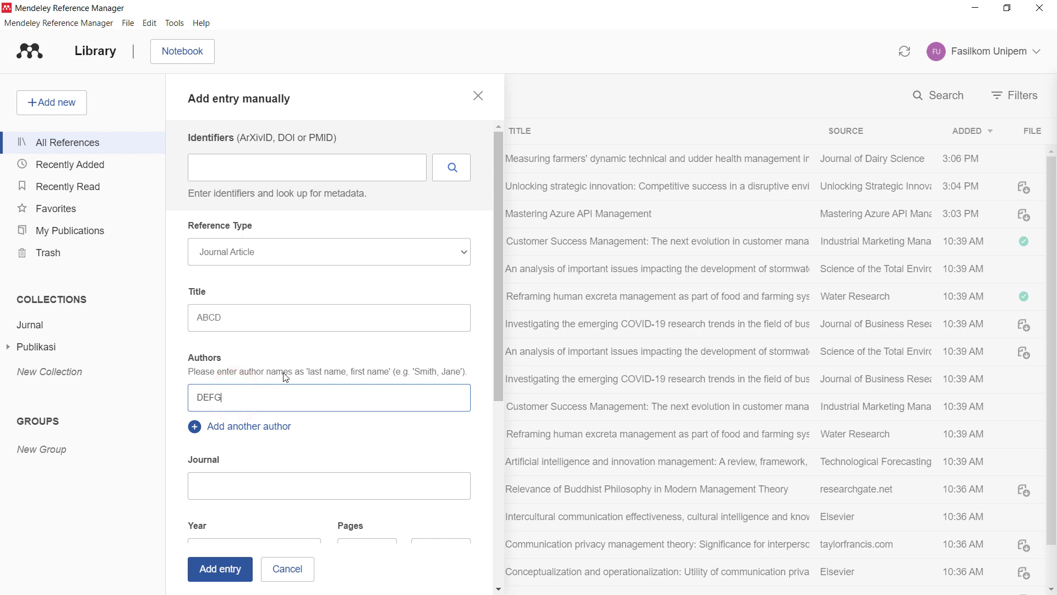
- Fill in XYZ Journal, year 2022, pages 90–101 and volume 1, then add the entry
{"action": "scroll", "coordinate": [285, 377], "scroll_direction": "down", "scroll_amount": 4}
{"action": "left_click", "coordinate": [293, 277]}
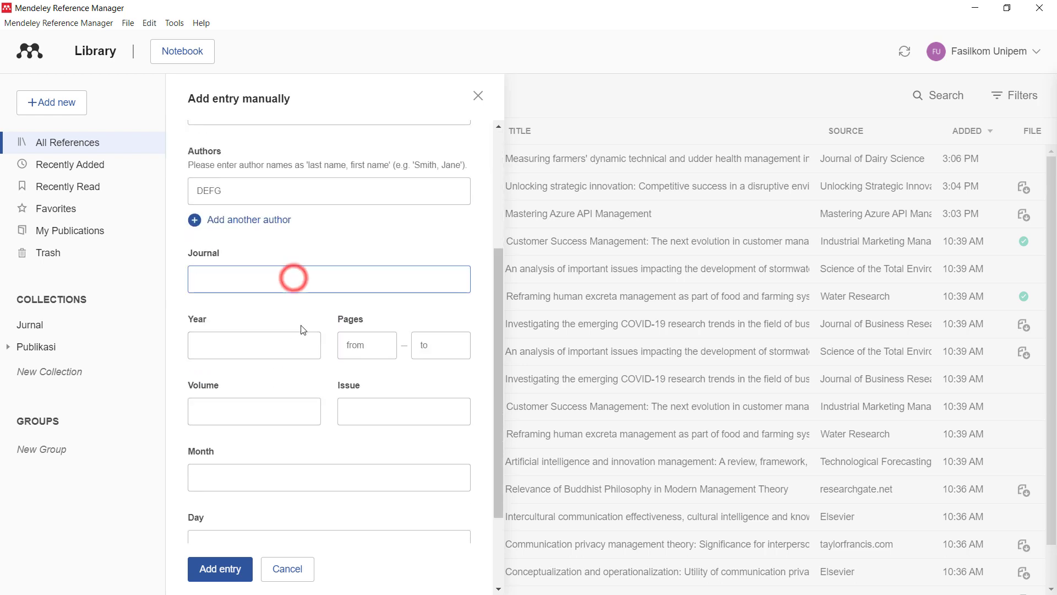
{"action": "type", "text": "XYZ Journal"}
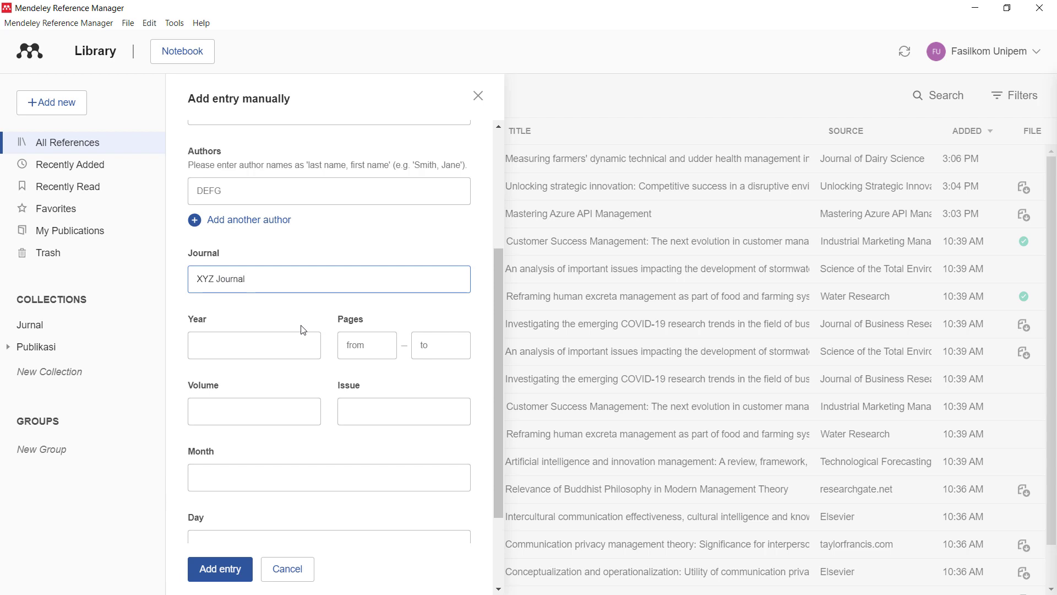
{"action": "key", "text": "Tab"}
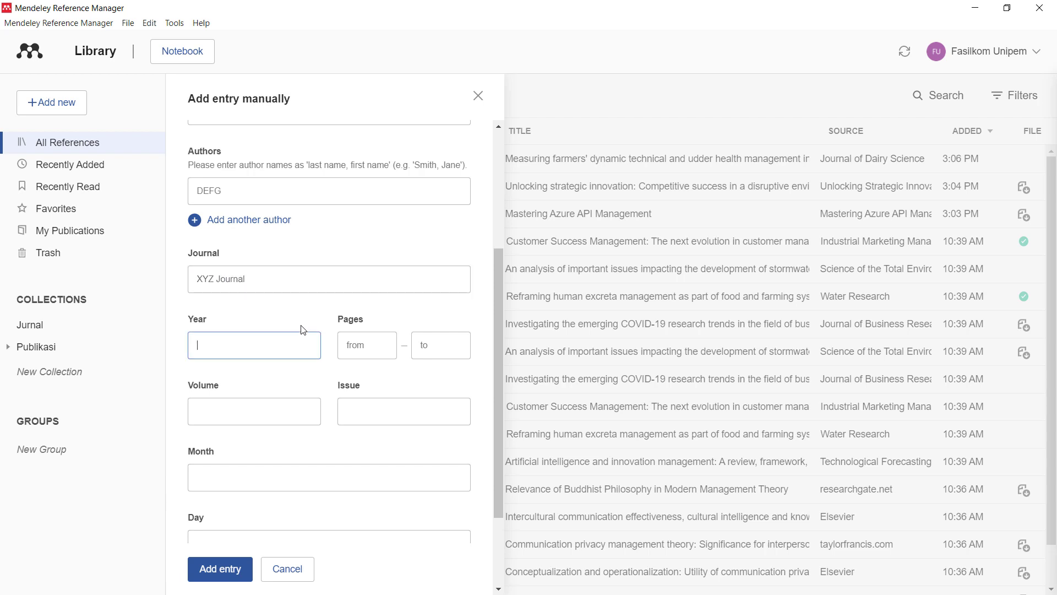
{"action": "type", "text": "2022"}
{"action": "key", "text": "Tab"}
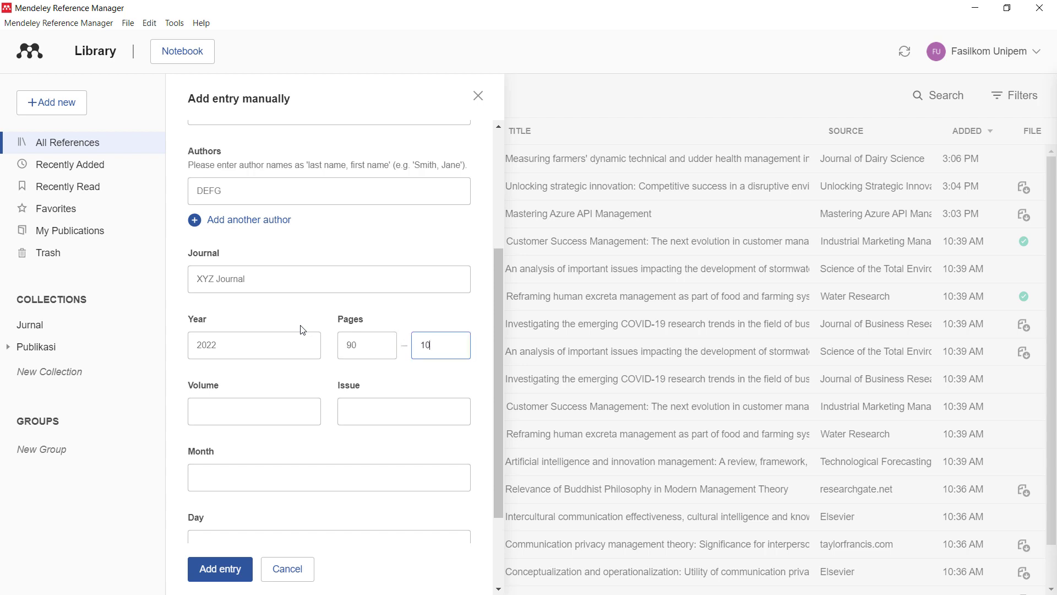
{"action": "key", "text": "Tab"}
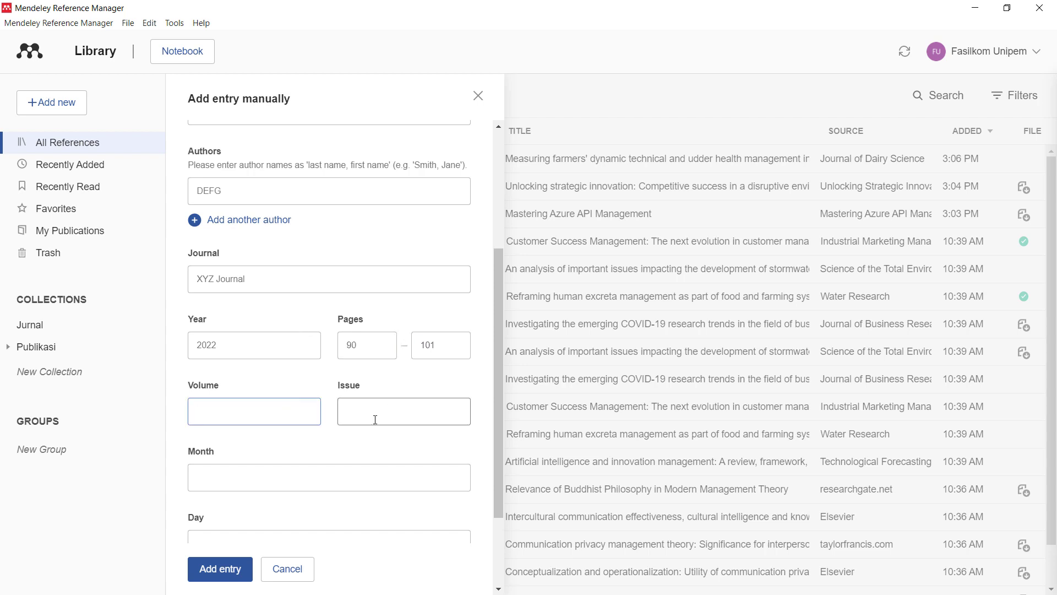
{"action": "scroll", "coordinate": [353, 380], "scroll_direction": "down", "scroll_amount": 2}
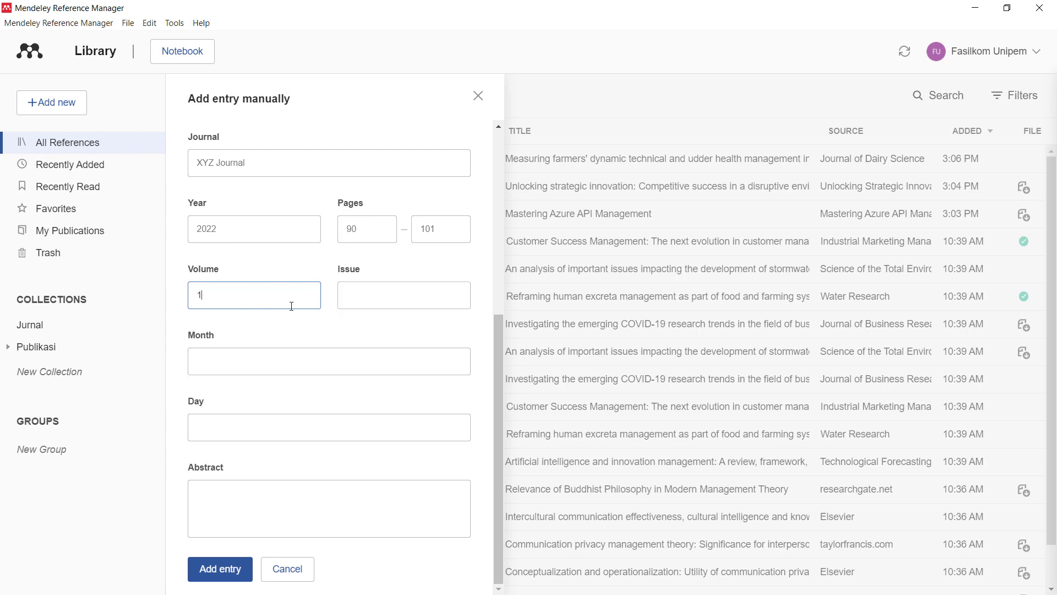
{"action": "left_click", "coordinate": [228, 573]}
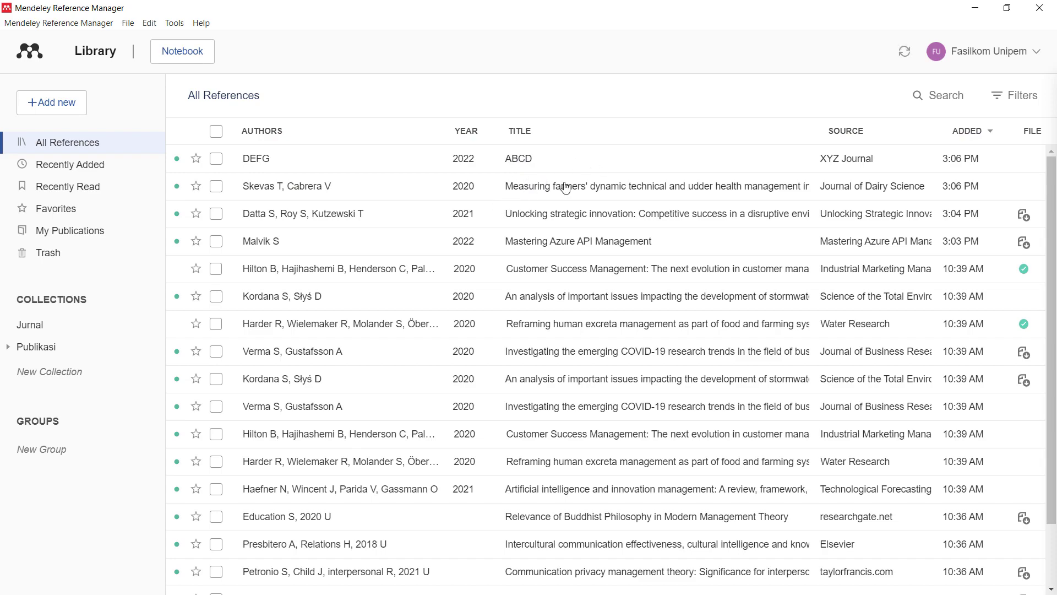
- Back in Word, clear the Mendeley Cite search and update references from the library
{"action": "key", "text": "alt+Tab"}
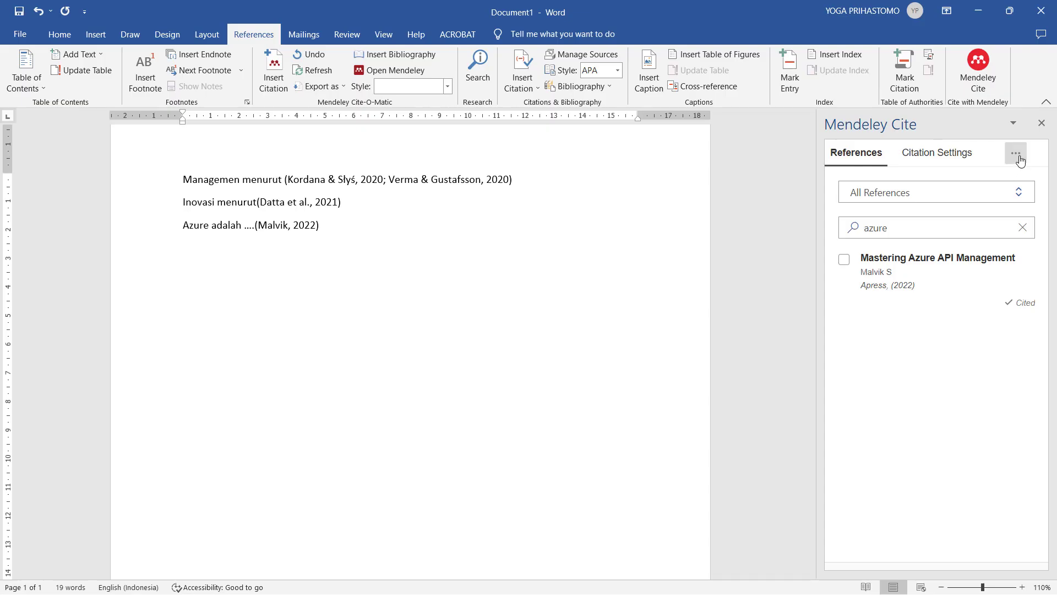
{"action": "left_click", "coordinate": [1019, 227]}
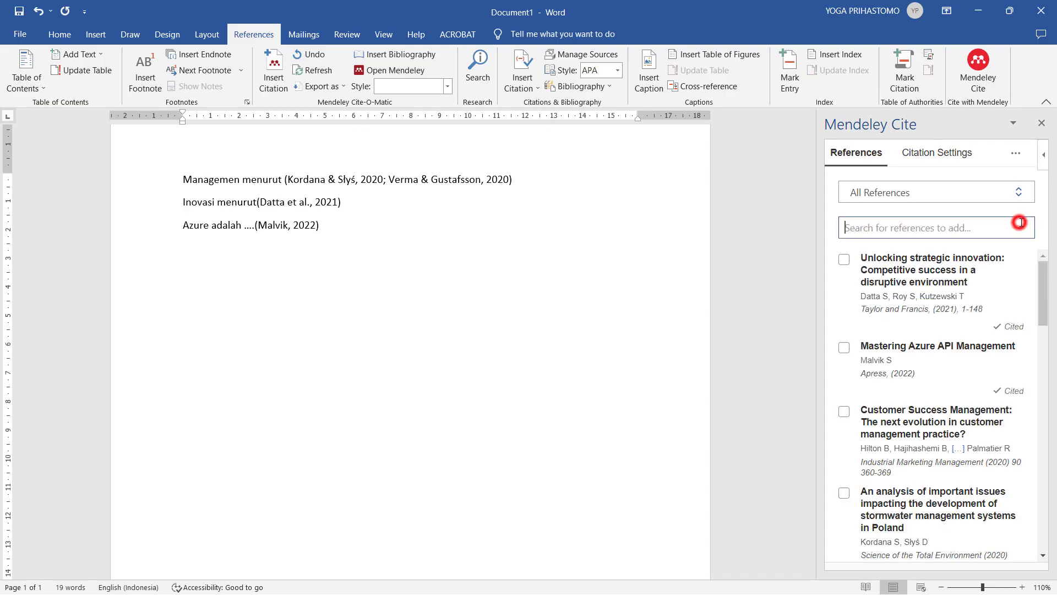
{"action": "left_click", "coordinate": [1016, 153]}
{"action": "left_click", "coordinate": [961, 202]}
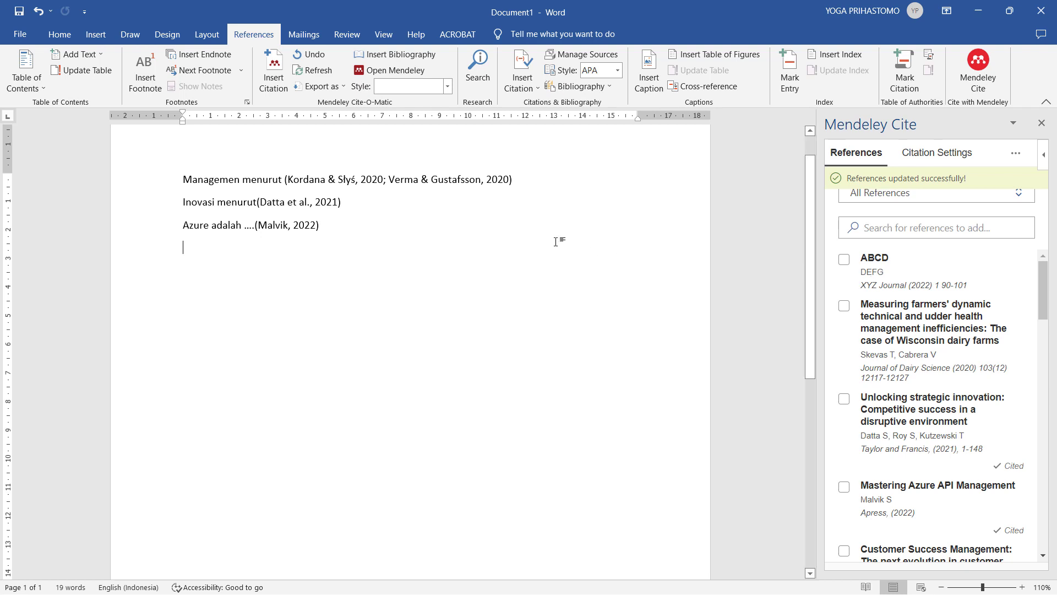
- Type 'Pertanian menurut' on a new line and cite Skevas & Cabrera 2020
{"action": "left_click", "coordinate": [472, 234]}
{"action": "left_click", "coordinate": [471, 252]}
{"action": "type", "text": "Pertanian menurut"}
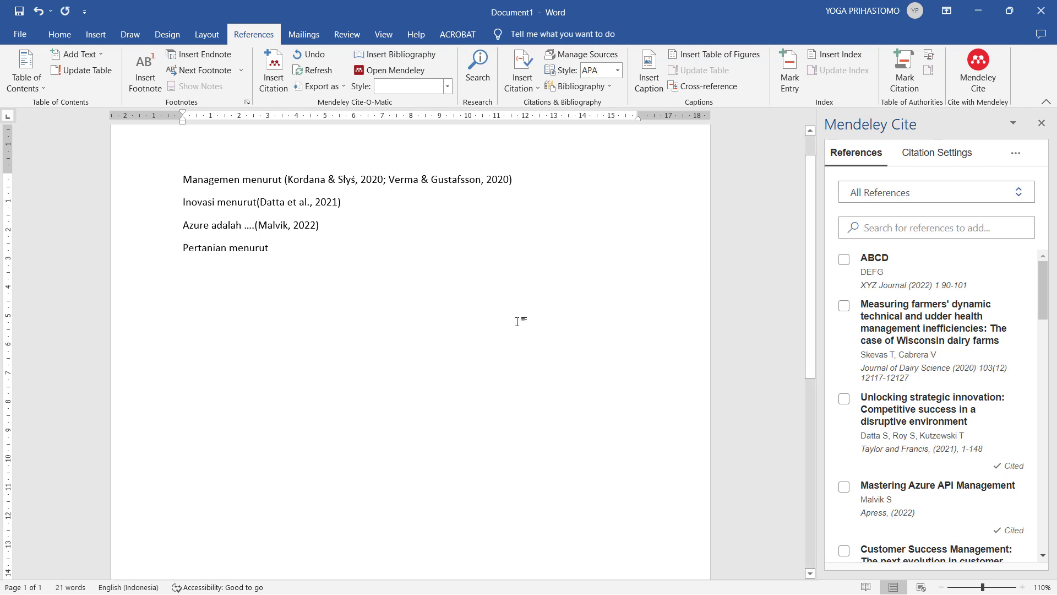
{"action": "left_click", "coordinate": [844, 305]}
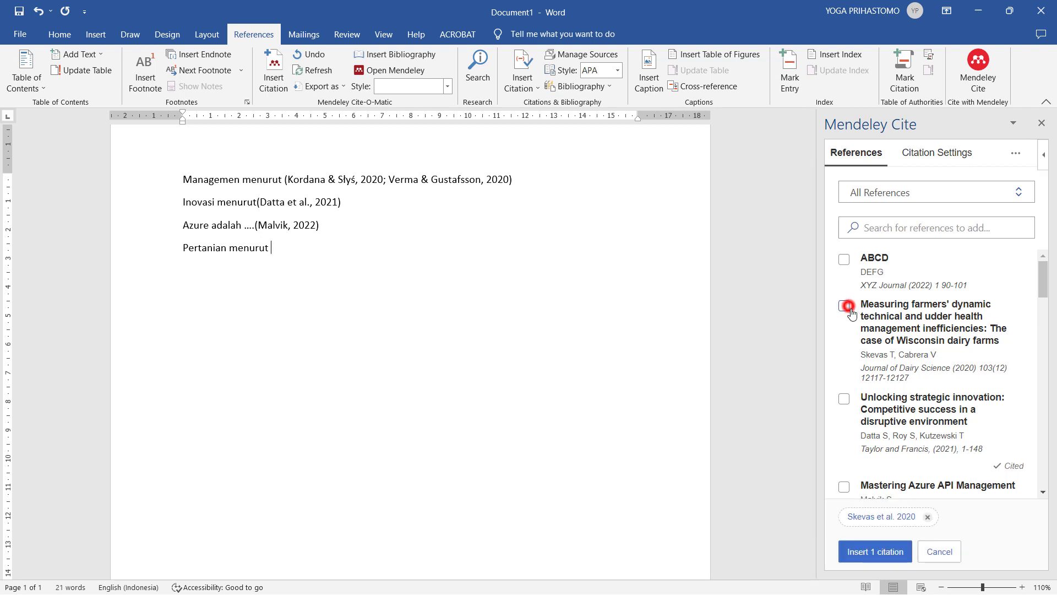
{"action": "left_click", "coordinate": [888, 552]}
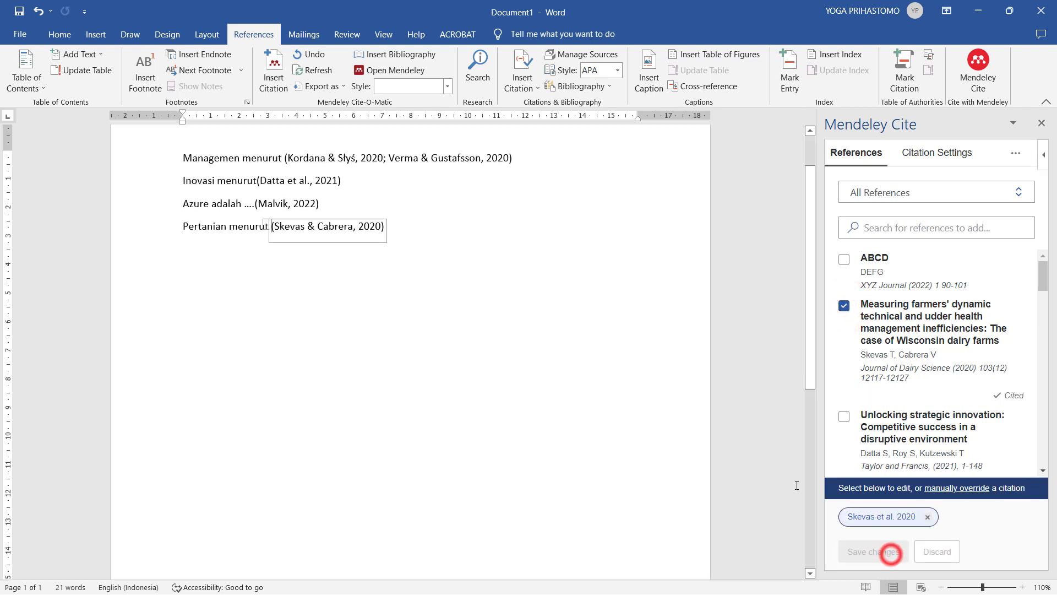
{"action": "left_click", "coordinate": [501, 238]}
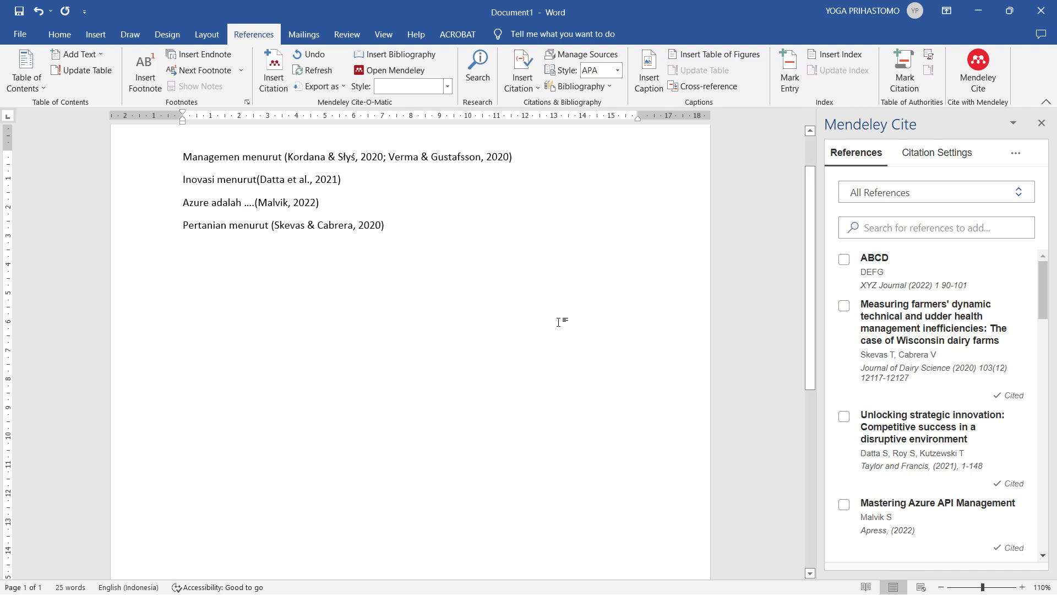
{"action": "scroll", "coordinate": [438, 281], "scroll_direction": "down", "scroll_amount": 5}
- Start a new page headed 'Daftar Pustaka'
{"action": "scroll", "coordinate": [427, 284], "scroll_direction": "up", "scroll_amount": 4}
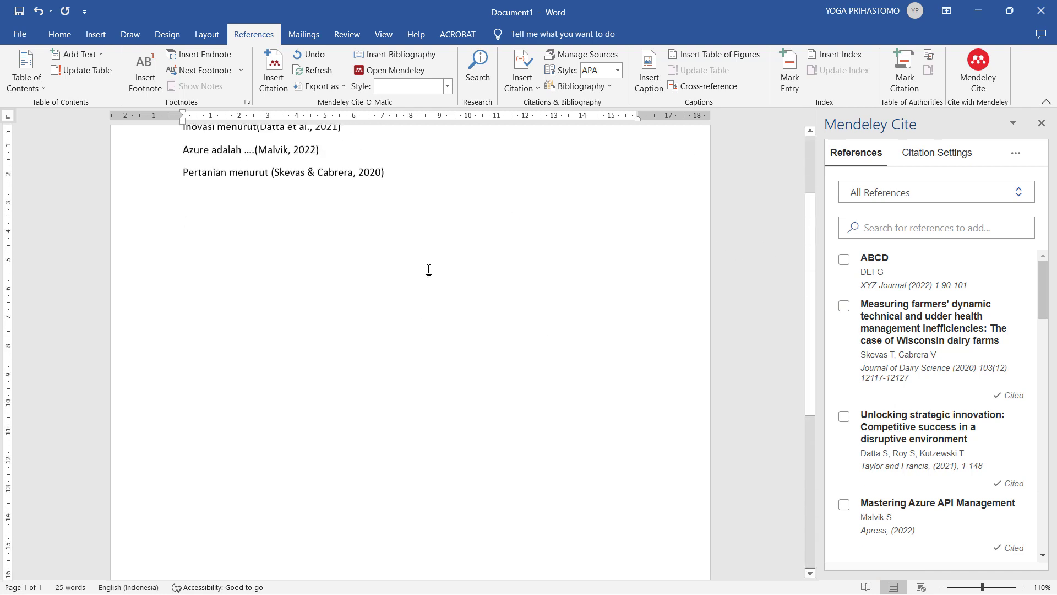
{"action": "scroll", "coordinate": [435, 268], "scroll_direction": "up", "scroll_amount": 1}
{"action": "key", "text": "ctrl+Return"}
{"action": "type", "text": "Daf"}
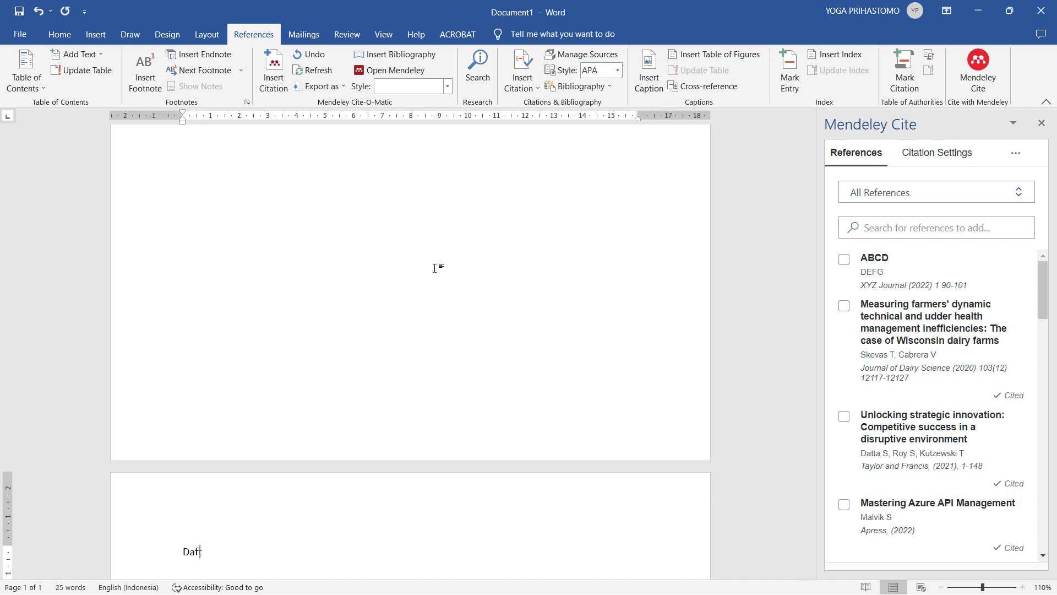
{"action": "key", "text": "Return"}
{"action": "key", "text": "Return"}
{"action": "key", "text": "Return"}
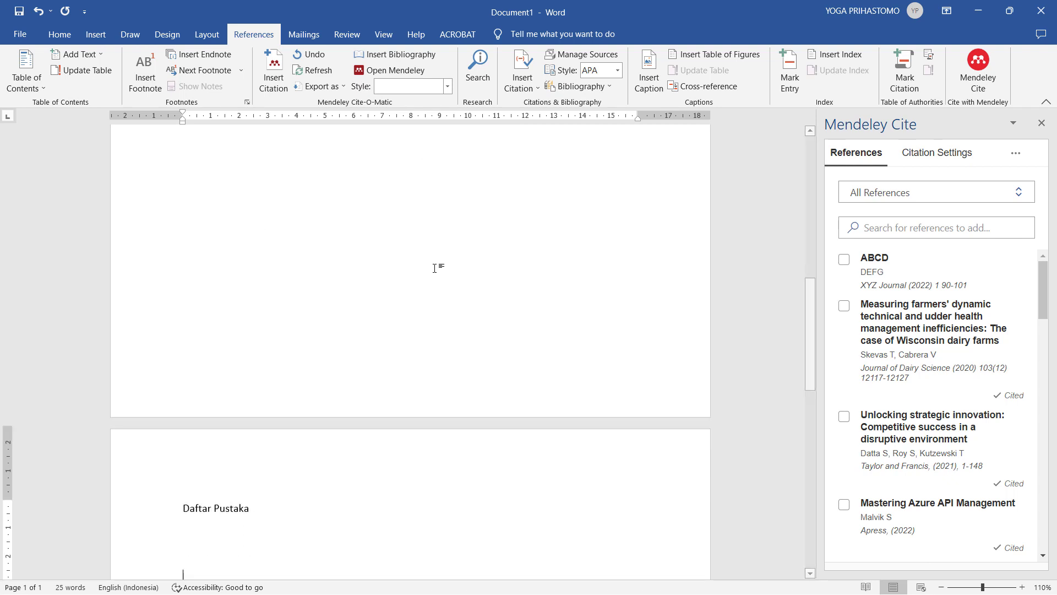
- Insert the APA bibliography of all cited references below the Daftar Pustaka heading
{"action": "scroll", "coordinate": [200, 267], "scroll_direction": "down", "scroll_amount": 5}
{"action": "left_click", "coordinate": [231, 291]}
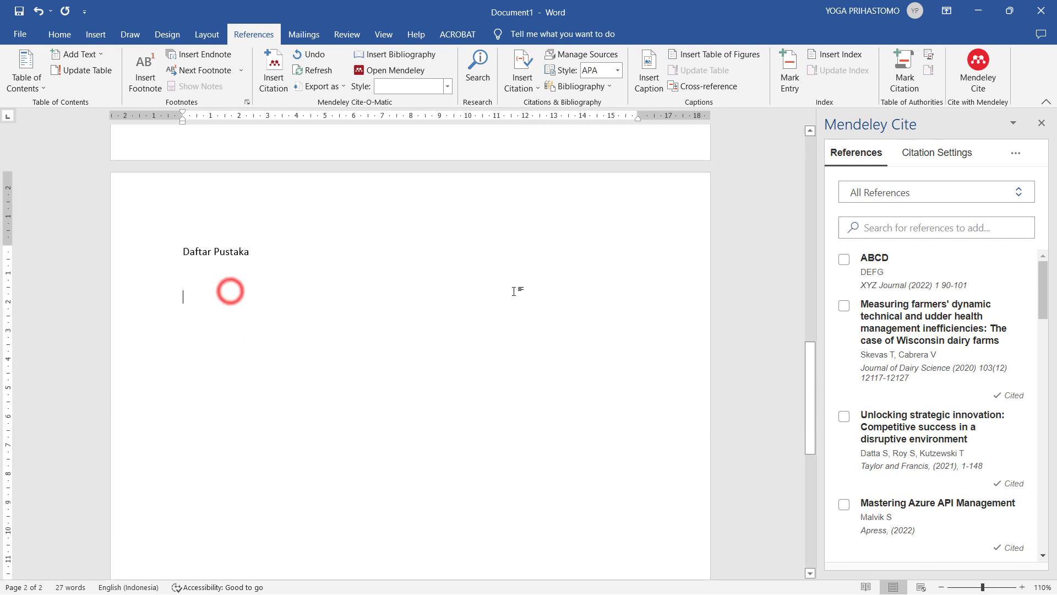
{"action": "left_click", "coordinate": [1021, 156]}
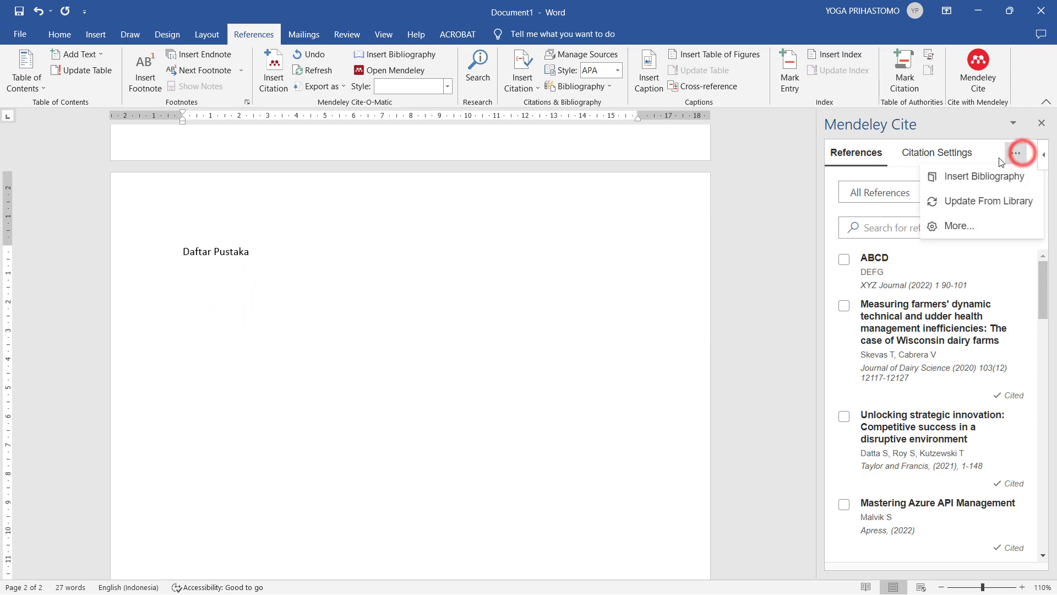
{"action": "left_click", "coordinate": [980, 175]}
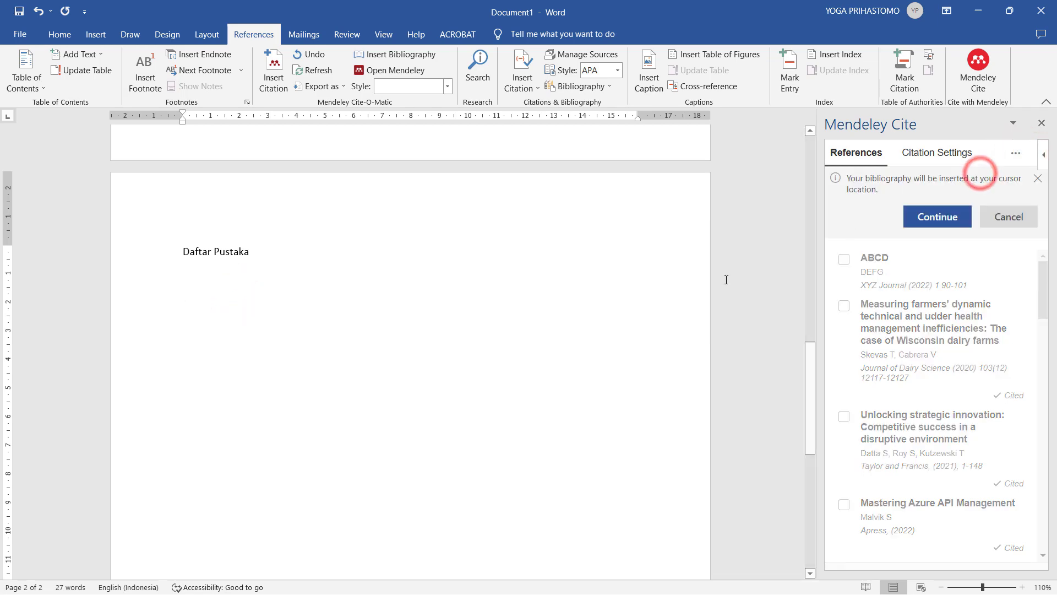
{"action": "left_click", "coordinate": [935, 214]}
{"action": "scroll", "coordinate": [286, 395], "scroll_direction": "up", "scroll_amount": 5}
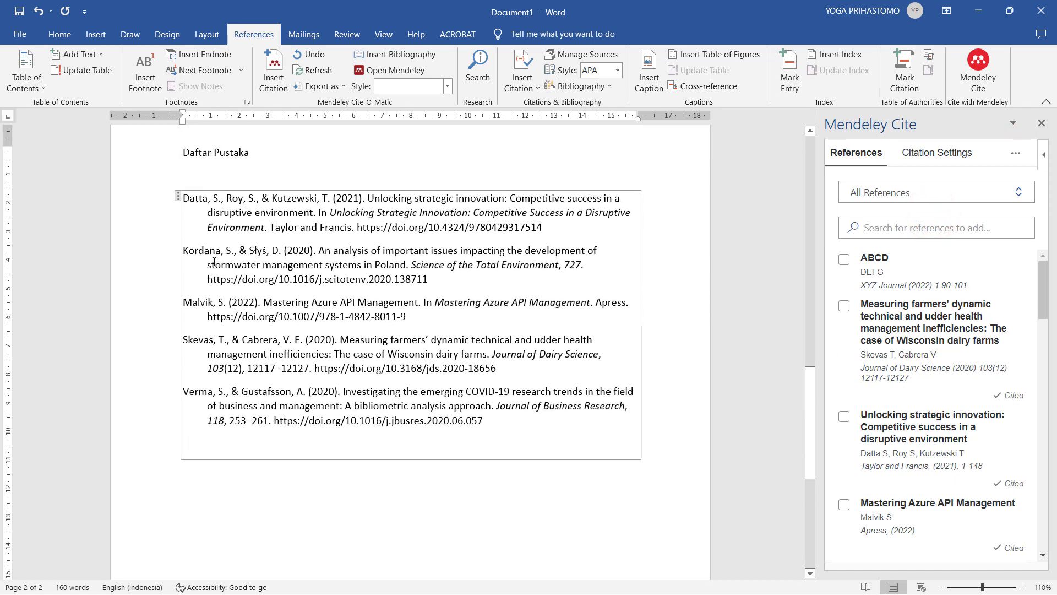
{"action": "scroll", "coordinate": [214, 262], "scroll_direction": "up", "scroll_amount": 15}
{"action": "left_click", "coordinate": [232, 255]}
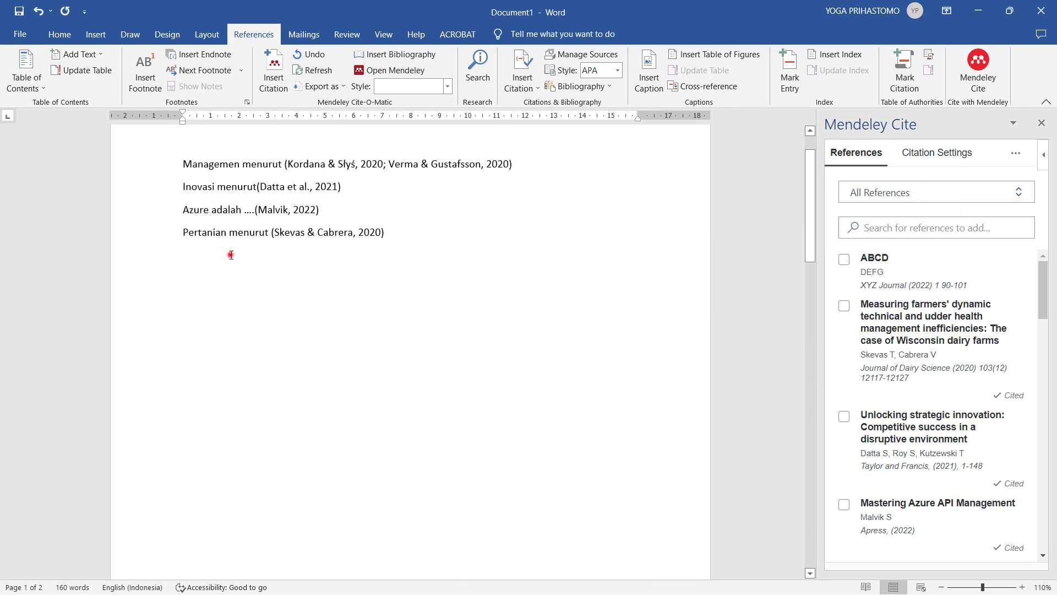
- Type 'ABCD adalah .....', cite (DEFG, 2022), and check its new bibliography entry
{"action": "type", "text": "ABCD adalah ....."}
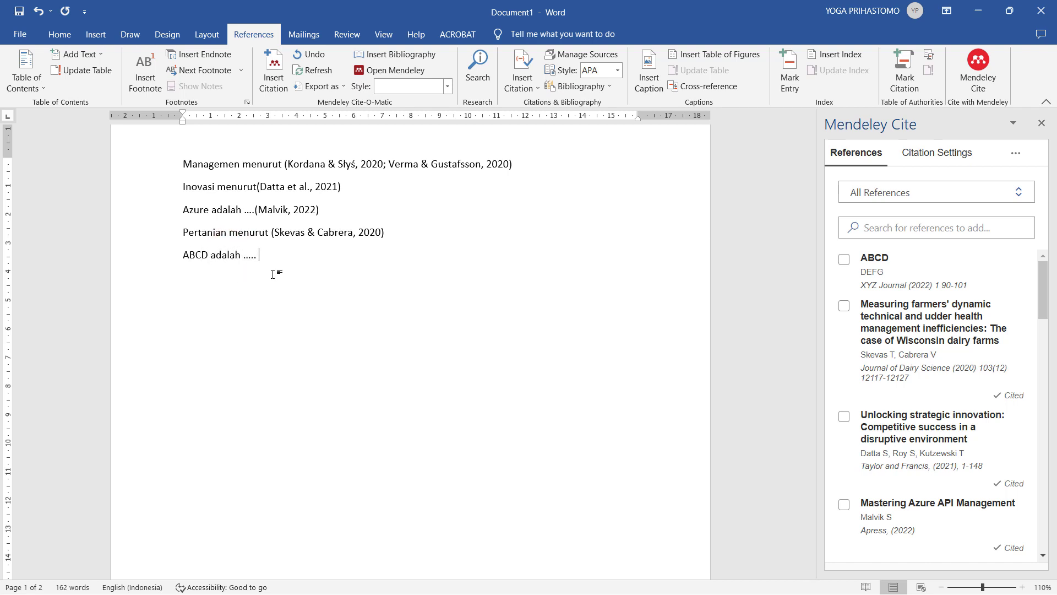
{"action": "left_click", "coordinate": [845, 260]}
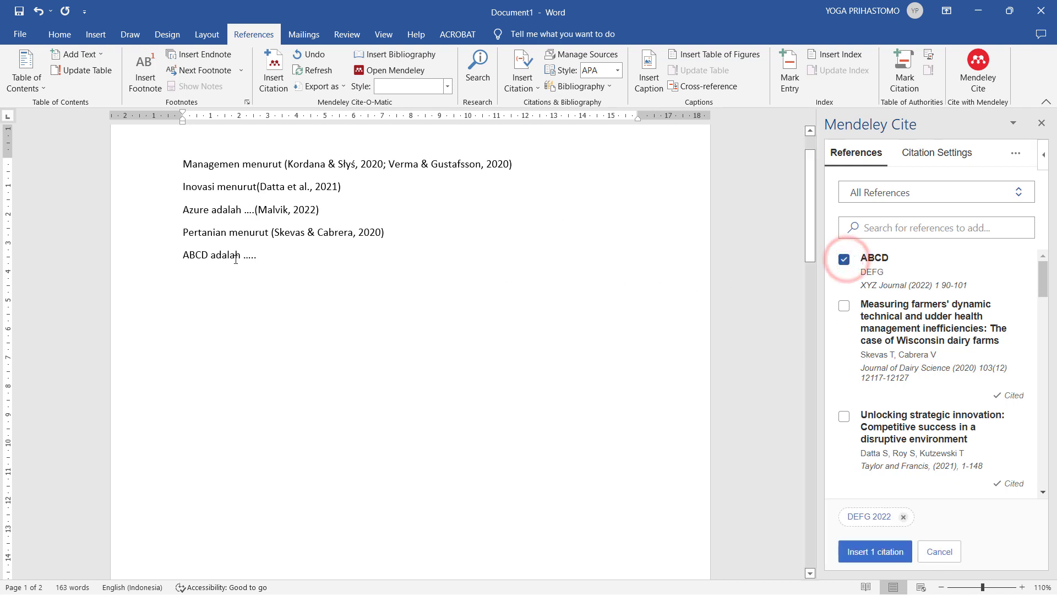
{"action": "left_click", "coordinate": [875, 551]}
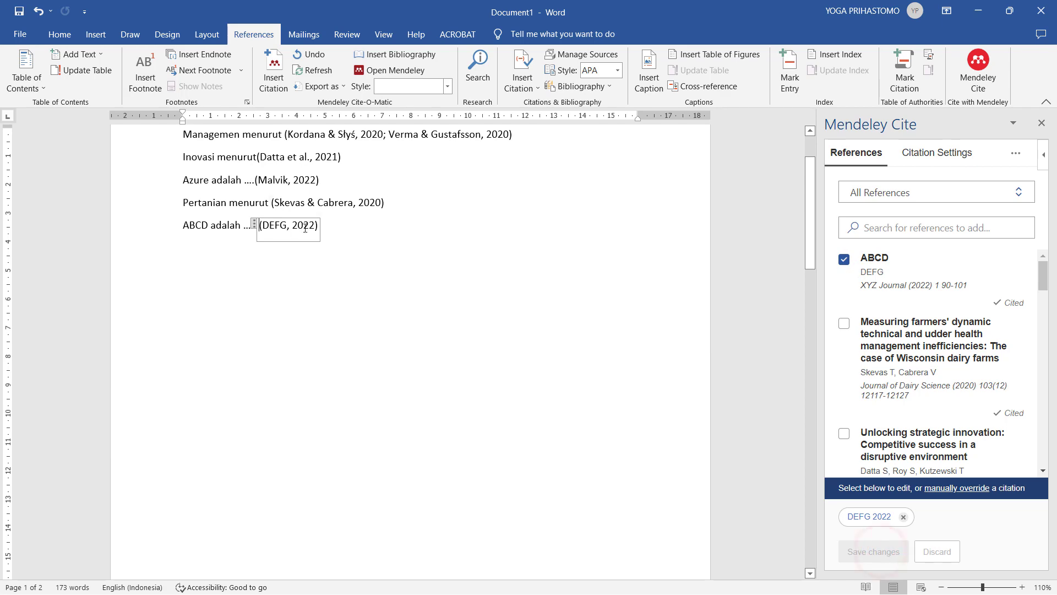
{"action": "scroll", "coordinate": [345, 296], "scroll_direction": "down", "scroll_amount": 15}
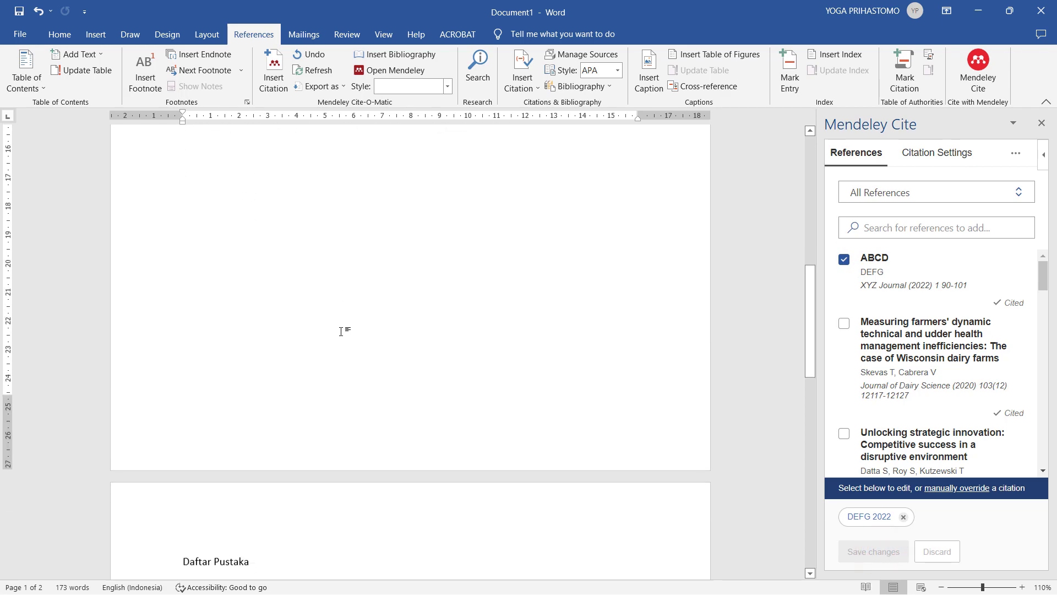
{"action": "left_click", "coordinate": [207, 329]}
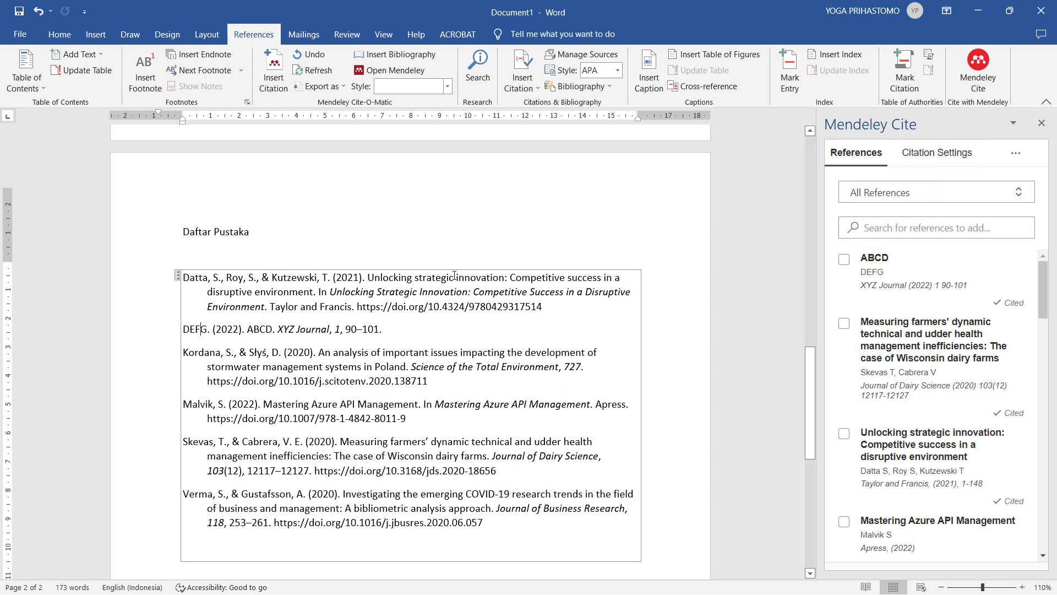
{"action": "scroll", "coordinate": [442, 284], "scroll_direction": "up", "scroll_amount": 10}
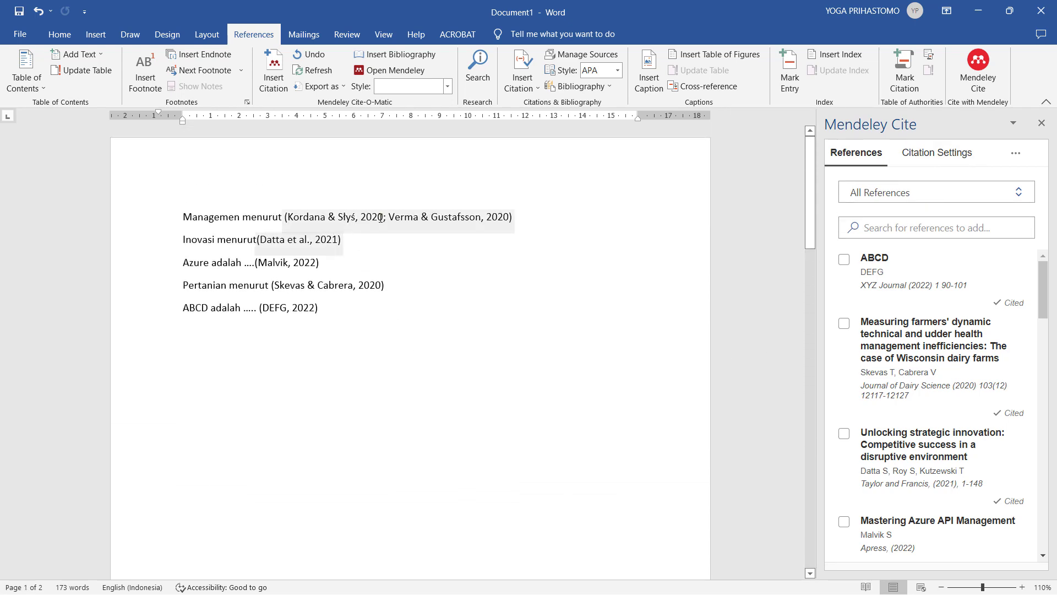
- Switch the citation style to IEEE and update all citations
{"action": "left_click", "coordinate": [306, 236]}
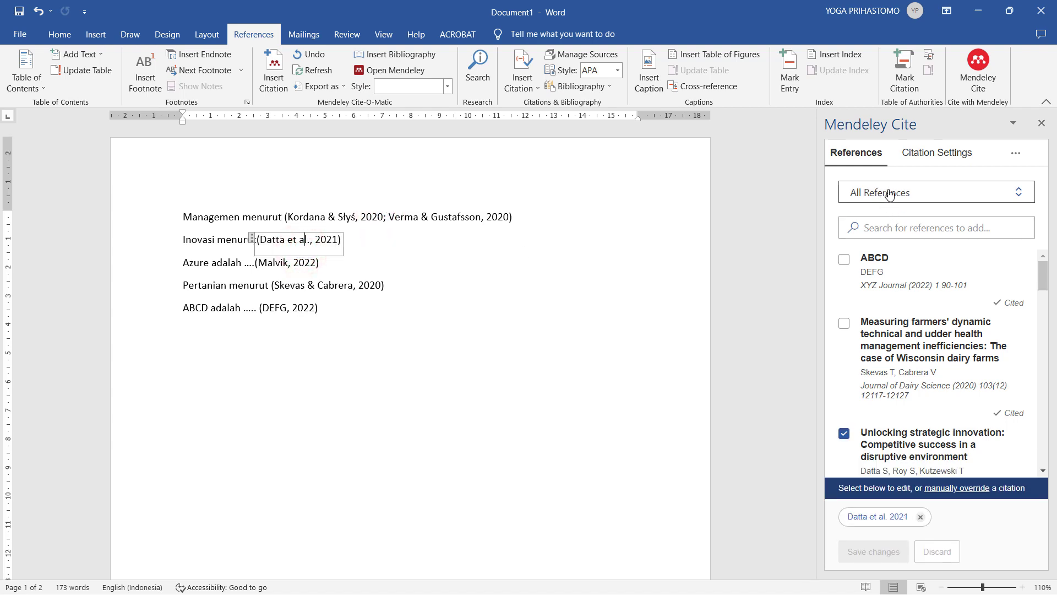
{"action": "left_click", "coordinate": [931, 155]}
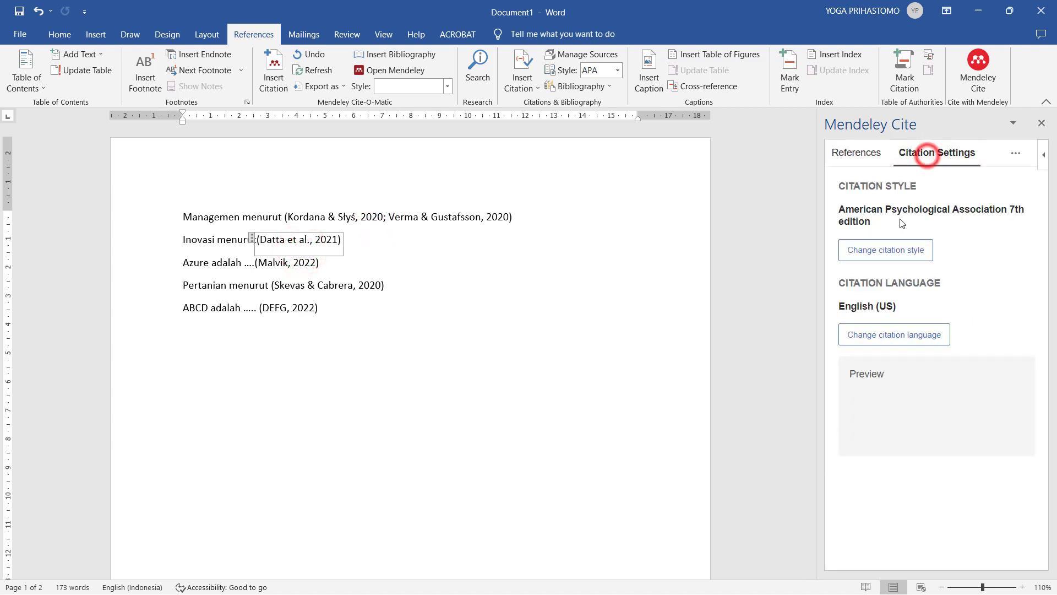
{"action": "left_click", "coordinate": [899, 269]}
{"action": "left_click", "coordinate": [870, 351]}
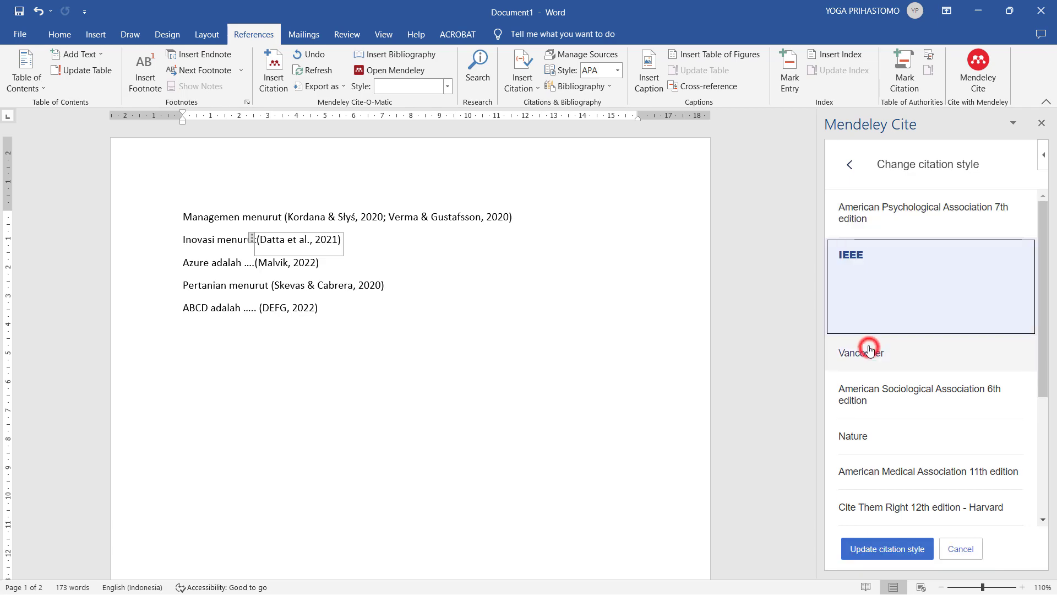
{"action": "left_click", "coordinate": [886, 549]}
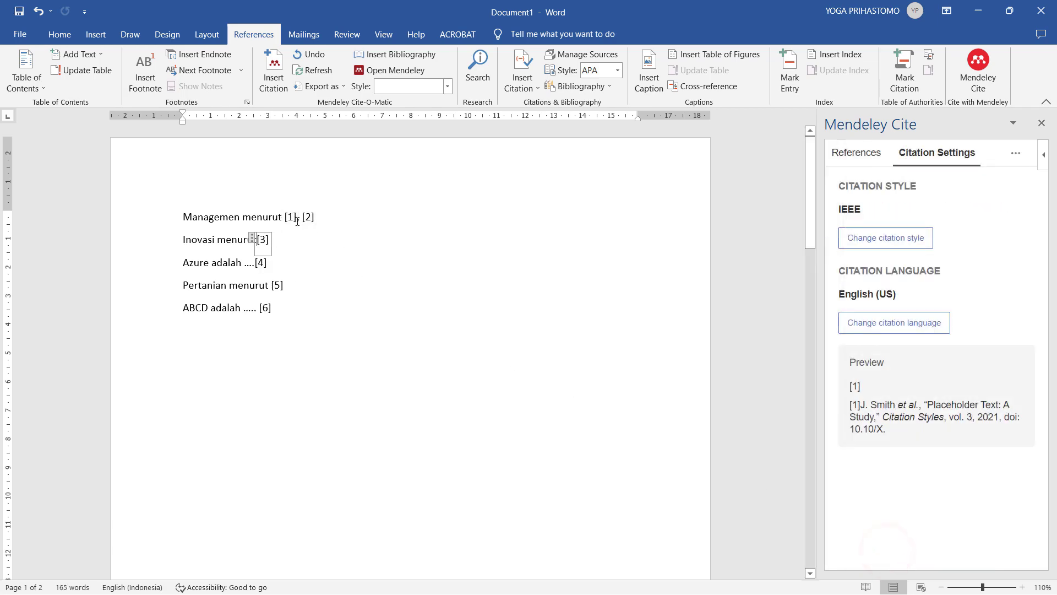
{"action": "scroll", "coordinate": [335, 384], "scroll_direction": "down", "scroll_amount": 12}
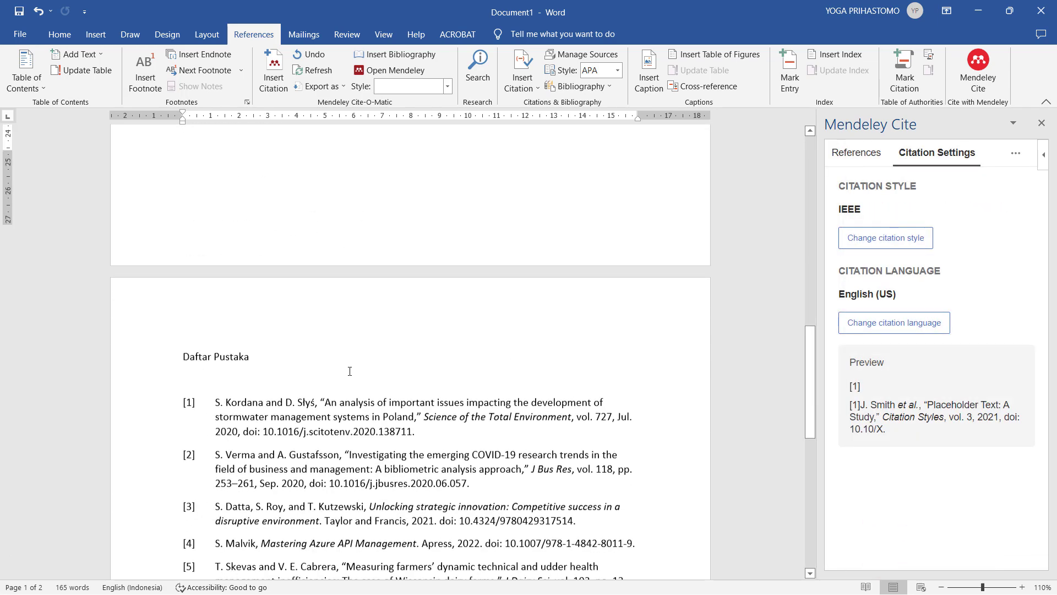
{"action": "scroll", "coordinate": [317, 355], "scroll_direction": "up", "scroll_amount": 12}
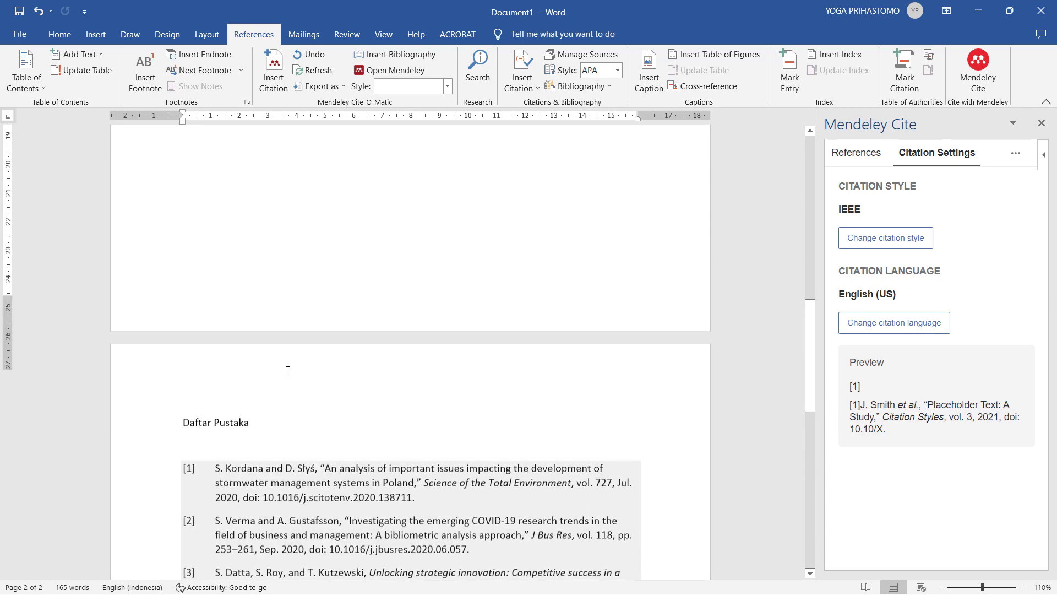
- Change the citation style to Vancouver and update, giving numbered citations (1,2) through (6)
{"action": "left_click", "coordinate": [307, 221]}
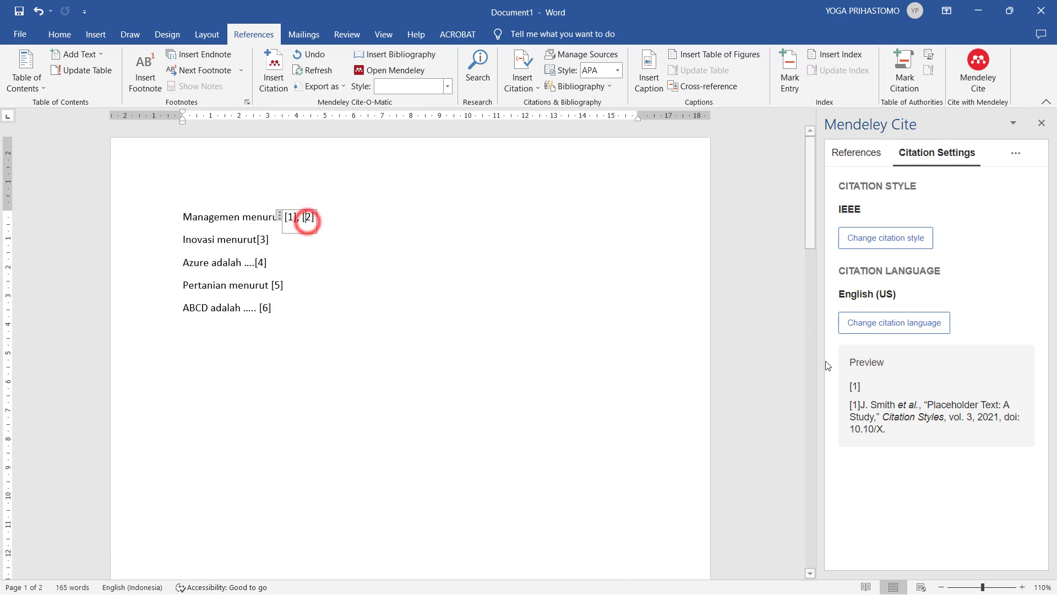
{"action": "left_click", "coordinate": [864, 324]}
{"action": "left_click", "coordinate": [895, 238]}
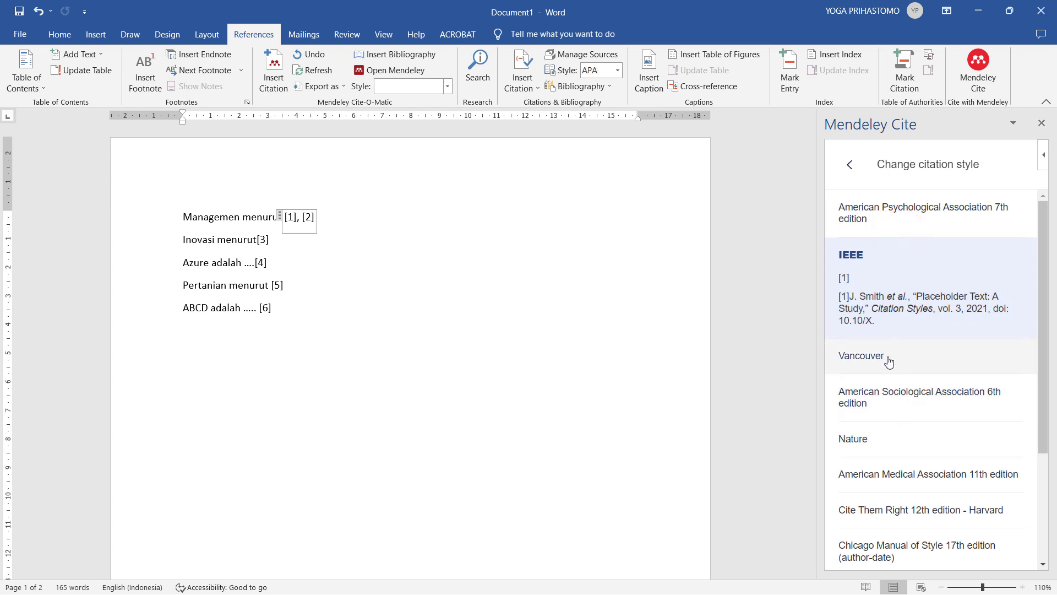
{"action": "left_click", "coordinate": [887, 360]}
{"action": "left_click", "coordinate": [883, 548]}
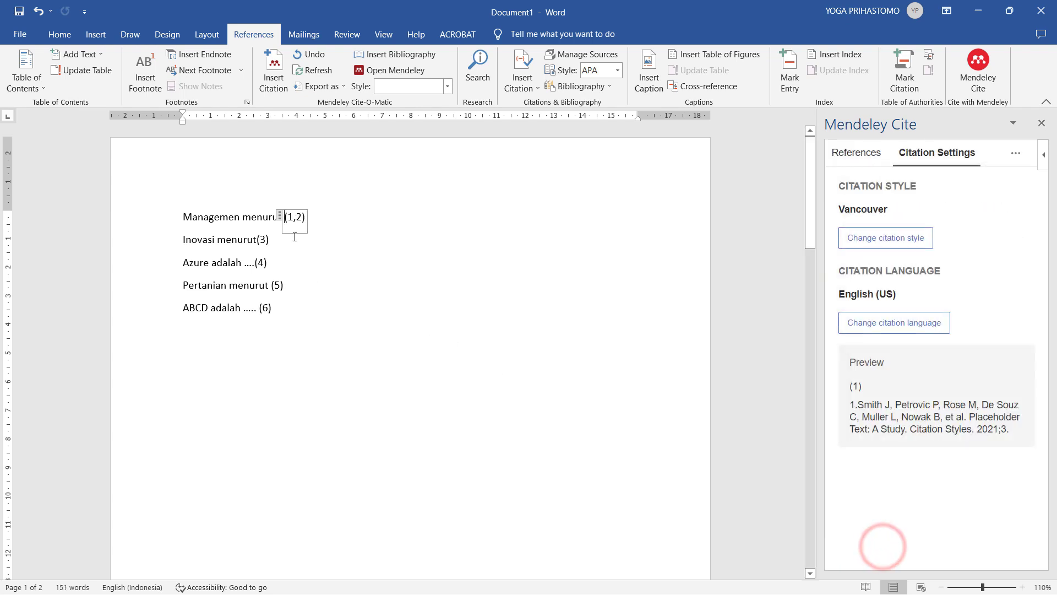
{"action": "scroll", "coordinate": [374, 274], "scroll_direction": "down", "scroll_amount": 12}
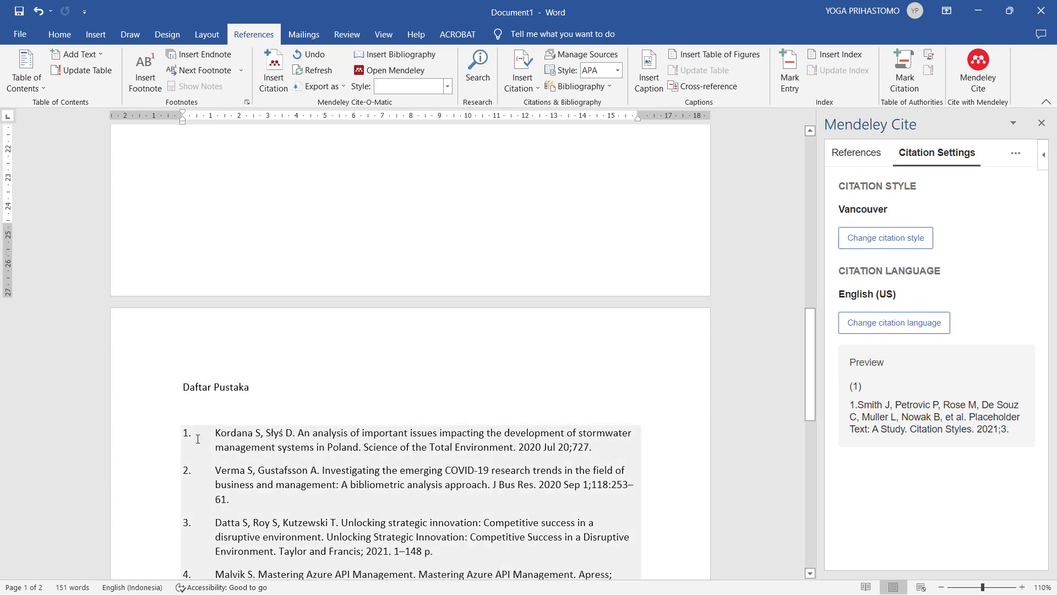
{"action": "scroll", "coordinate": [235, 440], "scroll_direction": "down", "scroll_amount": 3}
{"action": "scroll", "coordinate": [354, 319], "scroll_direction": "up", "scroll_amount": 12}
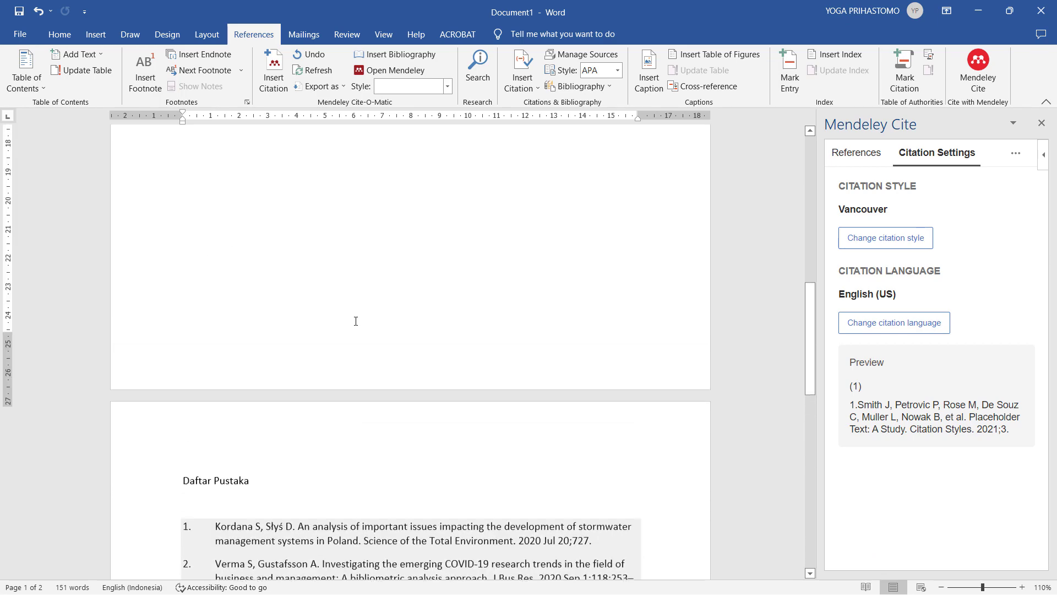
{"action": "scroll", "coordinate": [402, 284], "scroll_direction": "up", "scroll_amount": 5}
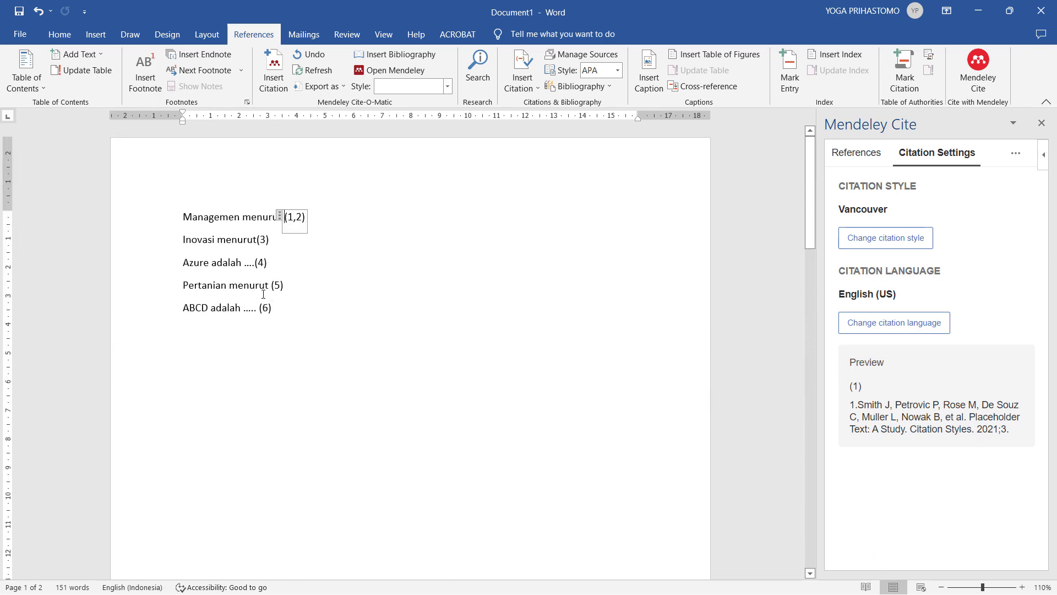
{"action": "left_click", "coordinate": [885, 237]}
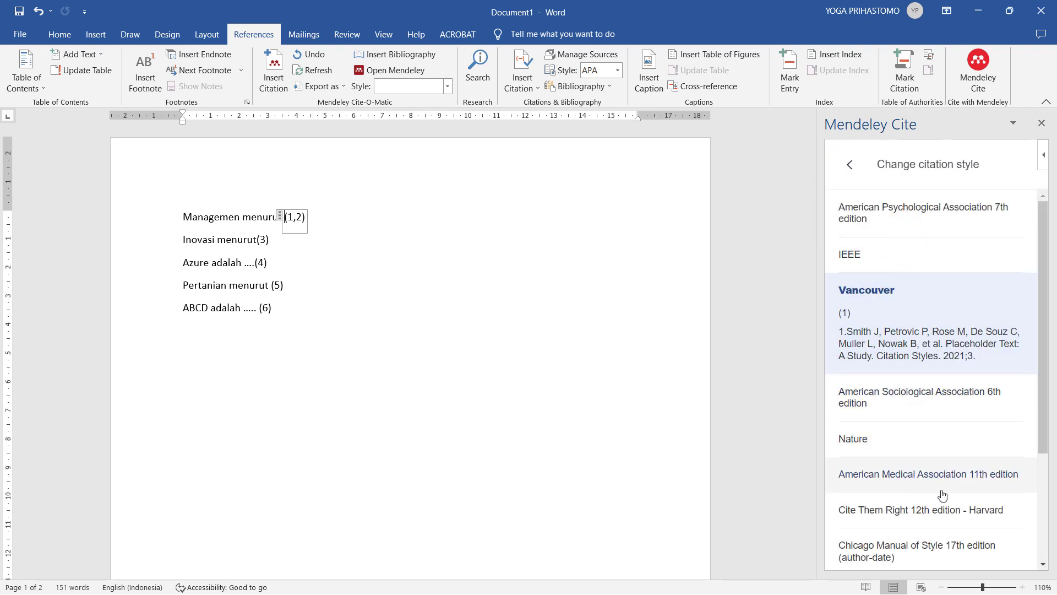
- Apply the American Psychological Association 7th edition style, then inspect two of the reformatted author-year citations
{"action": "left_click", "coordinate": [925, 216]}
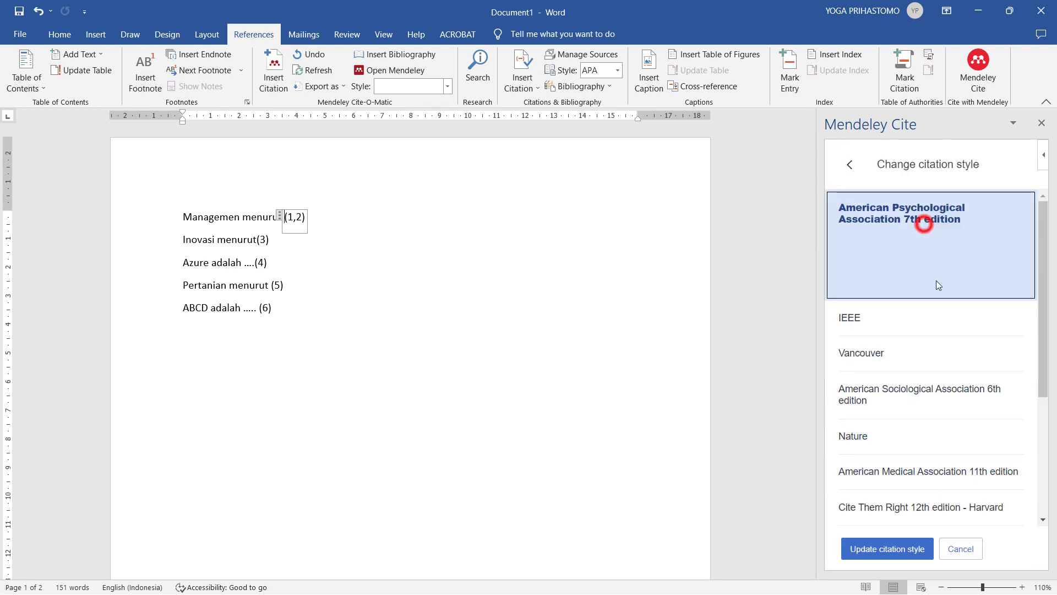
{"action": "left_click", "coordinate": [887, 549]}
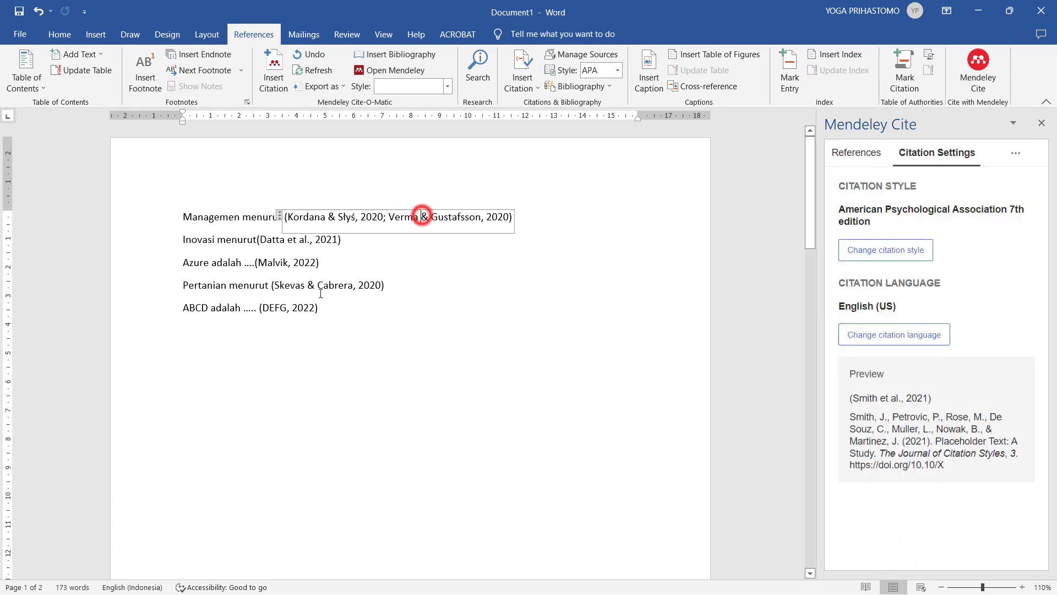
{"action": "scroll", "coordinate": [359, 359], "scroll_direction": "down", "scroll_amount": 15}
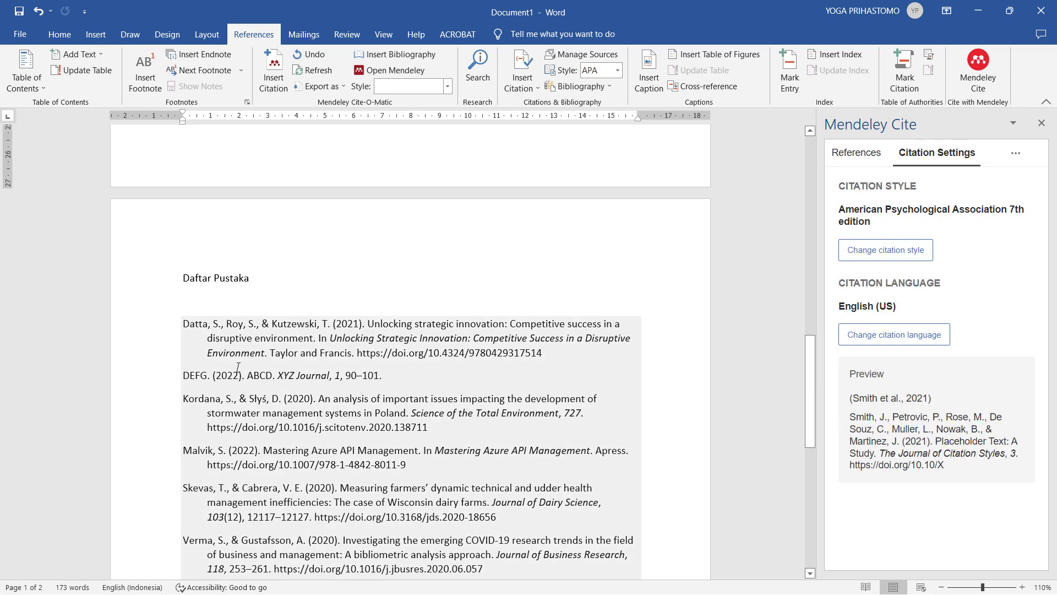
{"action": "scroll", "coordinate": [322, 412], "scroll_direction": "down", "scroll_amount": 3}
{"action": "scroll", "coordinate": [269, 422], "scroll_direction": "up", "scroll_amount": 6}
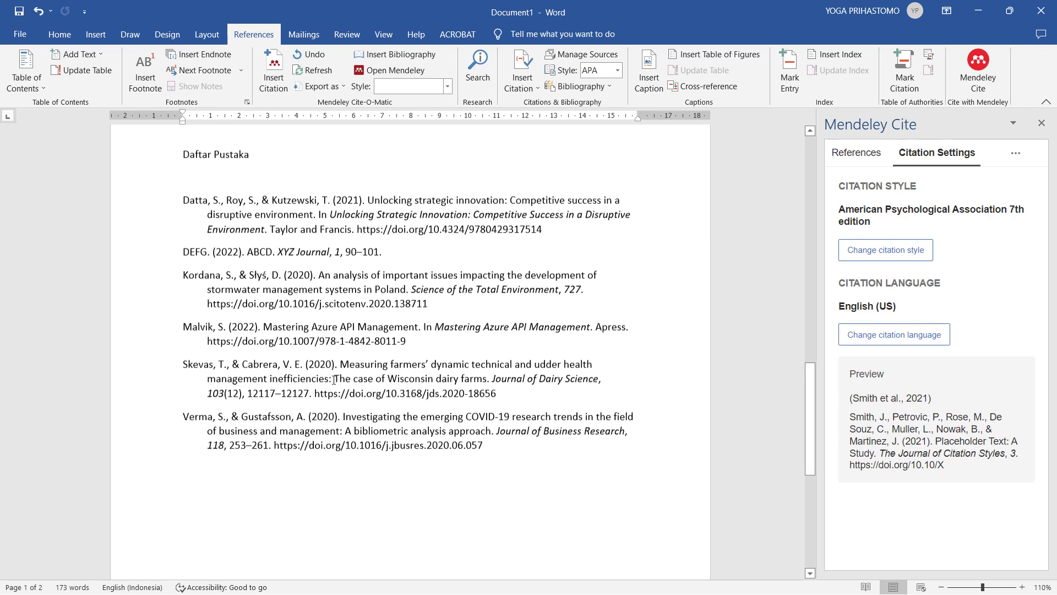
{"action": "scroll", "coordinate": [319, 385], "scroll_direction": "up", "scroll_amount": 20}
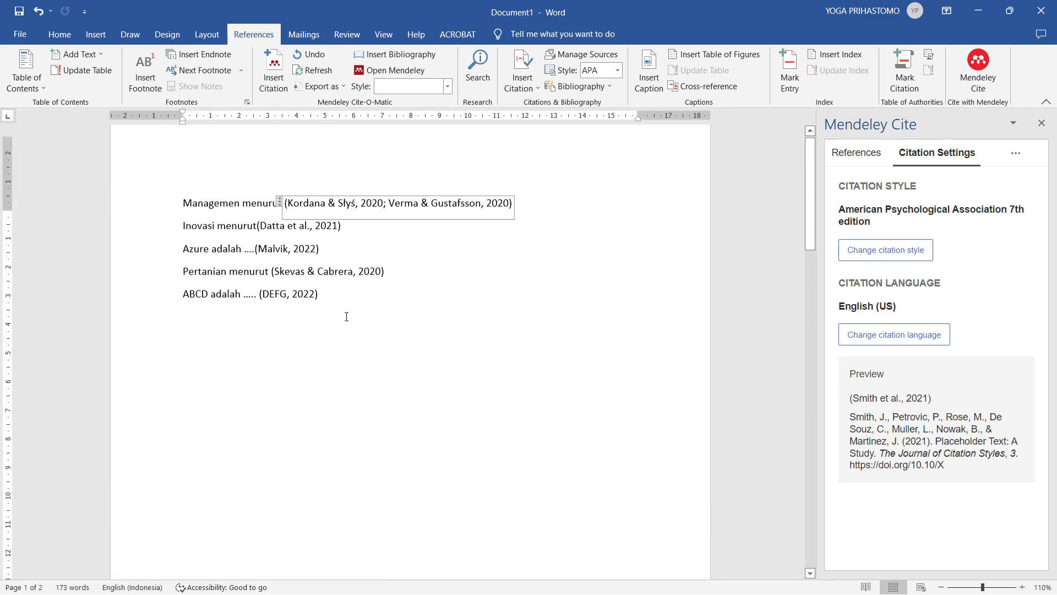
{"action": "left_click", "coordinate": [394, 287]}
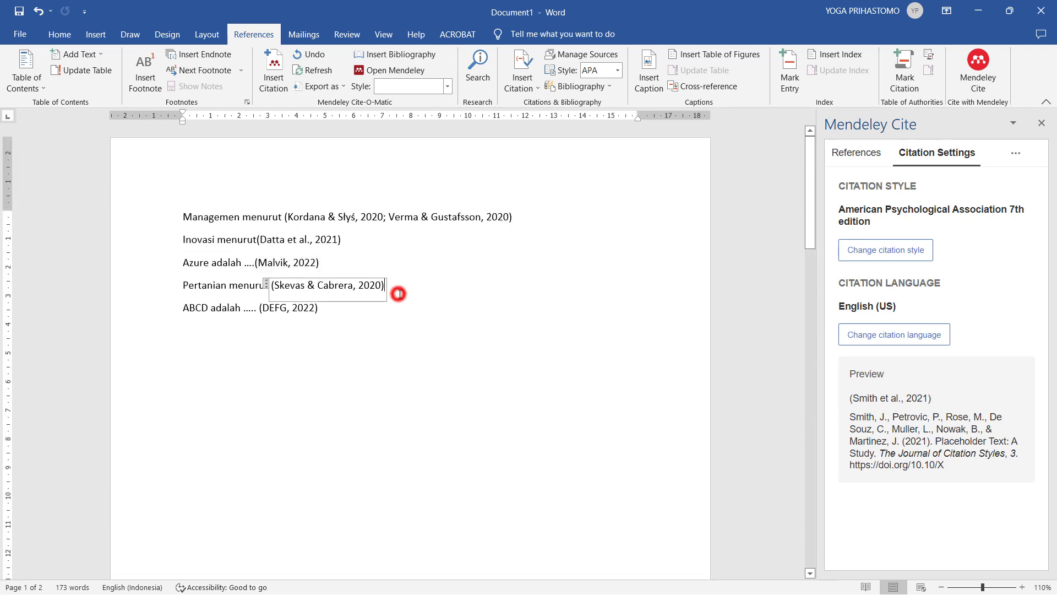
{"action": "left_click", "coordinate": [290, 310]}
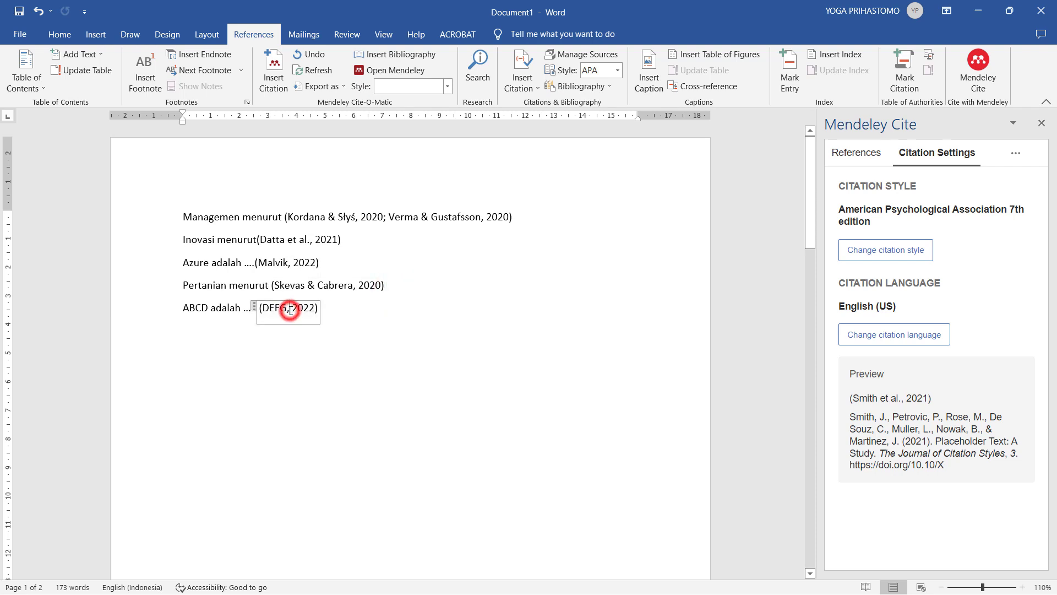